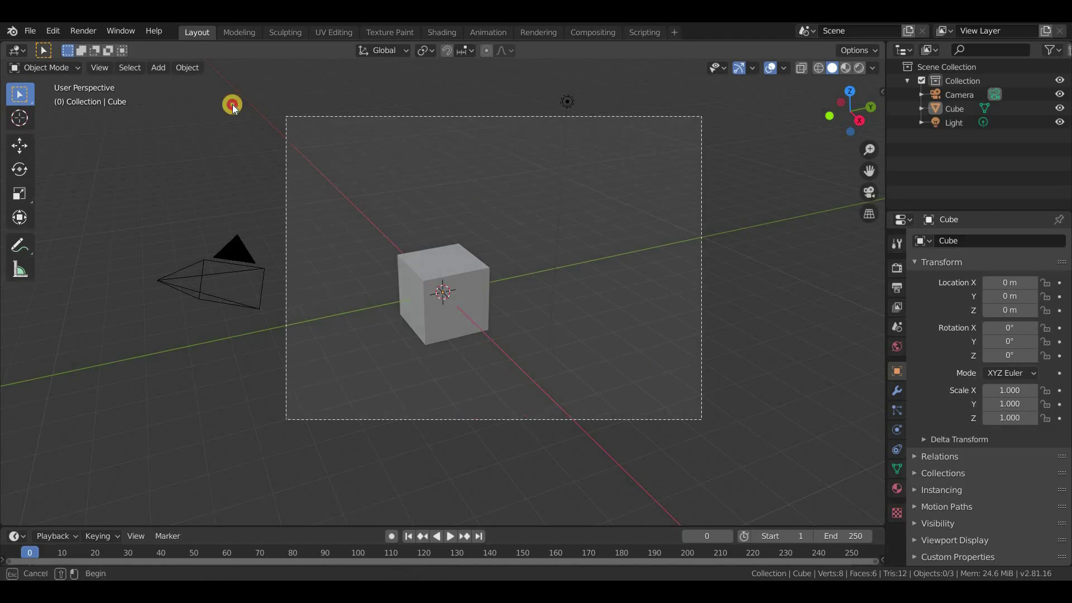
Step: Delete all the default scene objects and add a mesh circle at the world origin
{"action": "key", "text": "x"}
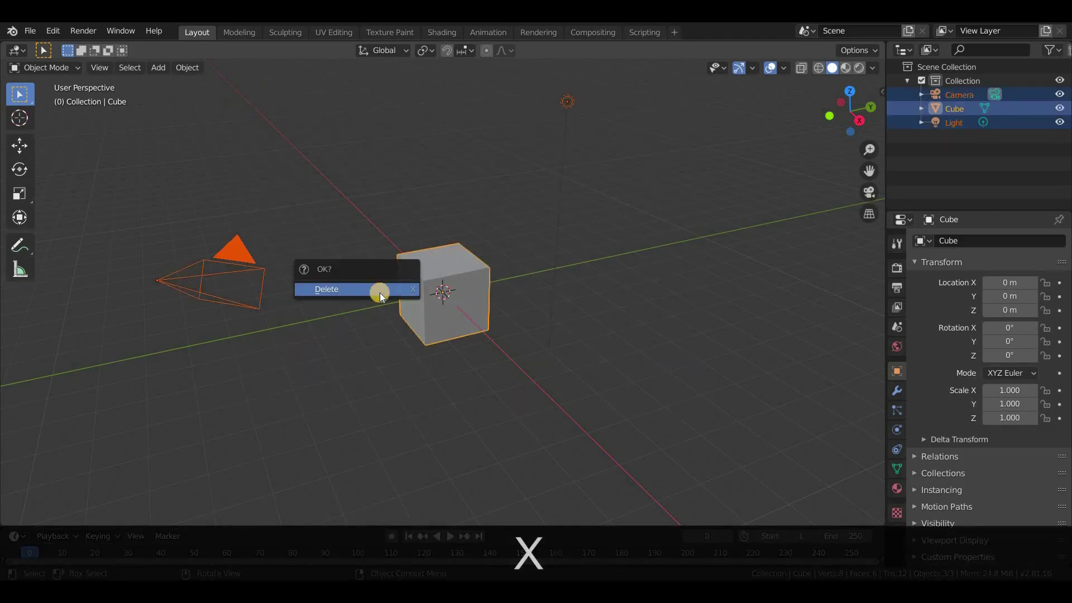
{"action": "left_click", "coordinate": [379, 293]}
{"action": "key", "text": "shift+a"}
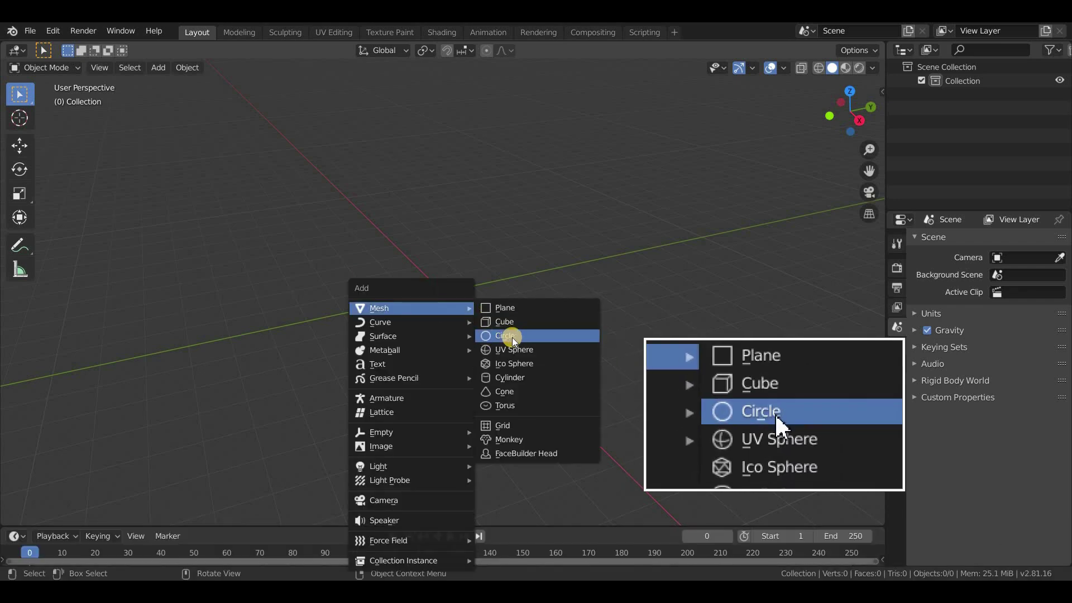
{"action": "left_click", "coordinate": [512, 338]}
{"action": "middle_click_drag", "start_coordinate": [528, 357], "coordinate": [527, 366]}
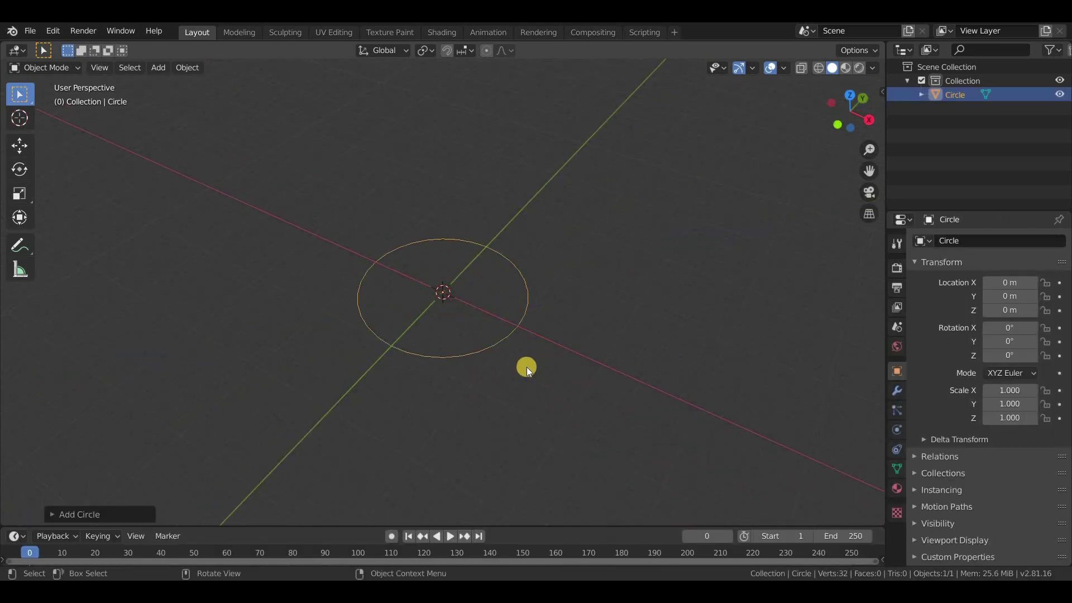
Step: Rotate the circle 90 degrees about the global X axis
{"action": "key", "text": "x"}
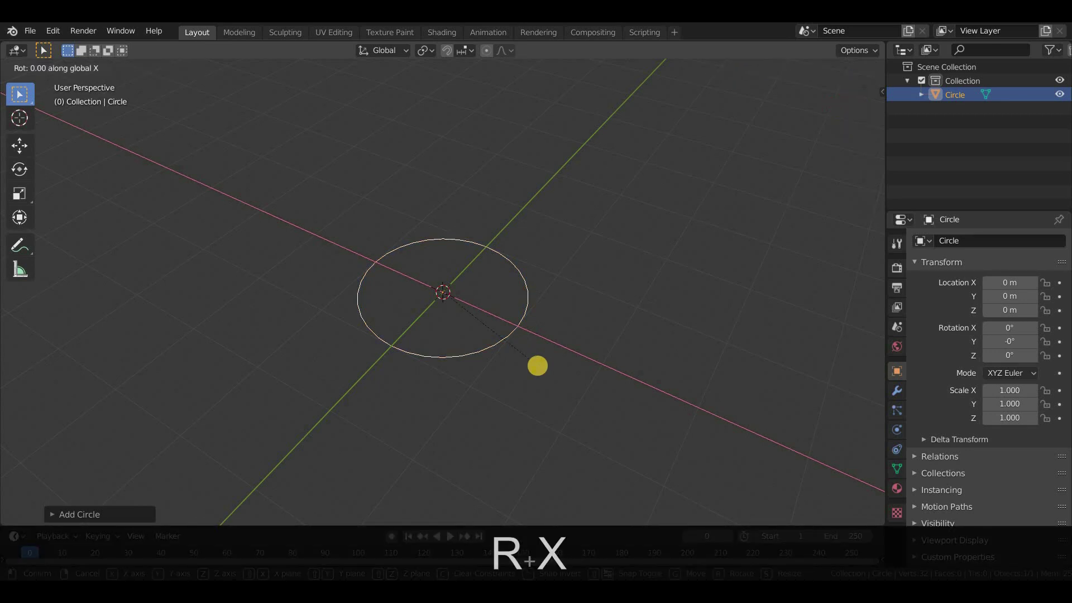
{"action": "key", "text": "KP_0"}
{"action": "key", "text": "Return"}
Step: In front view, move the circle 3 m along the X axis
{"action": "key", "text": "KP_1"}
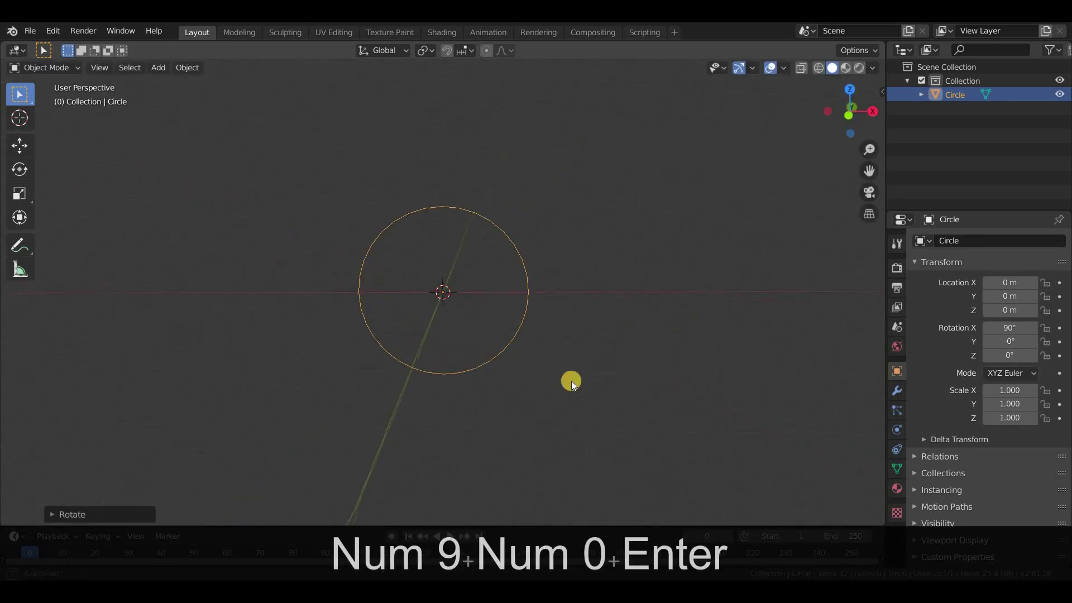
{"action": "key", "text": "g"}
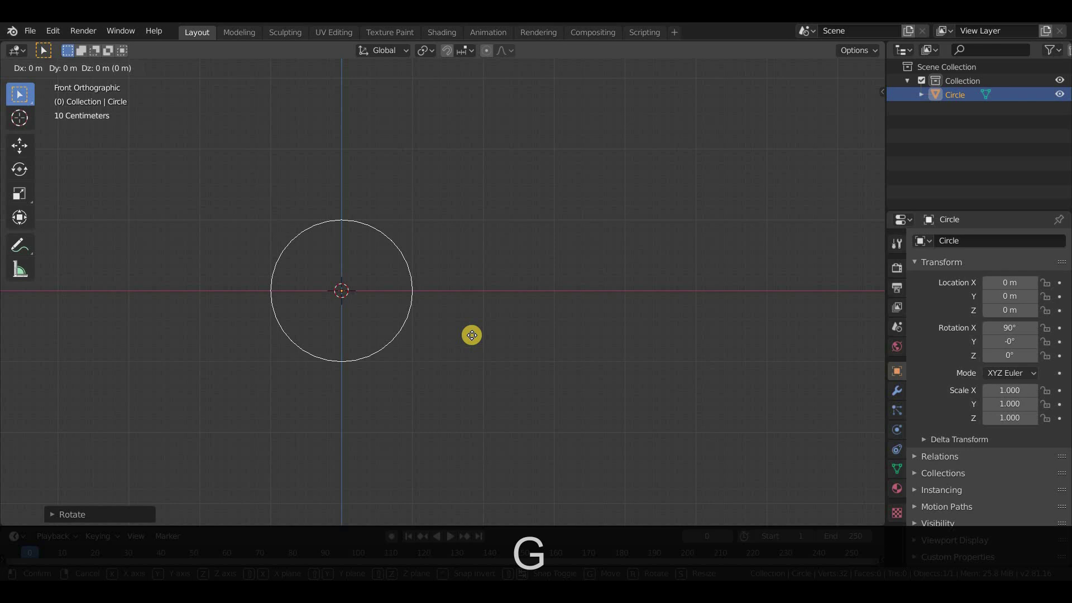
{"action": "key", "text": "KP_3"}
{"action": "key", "text": "Return"}
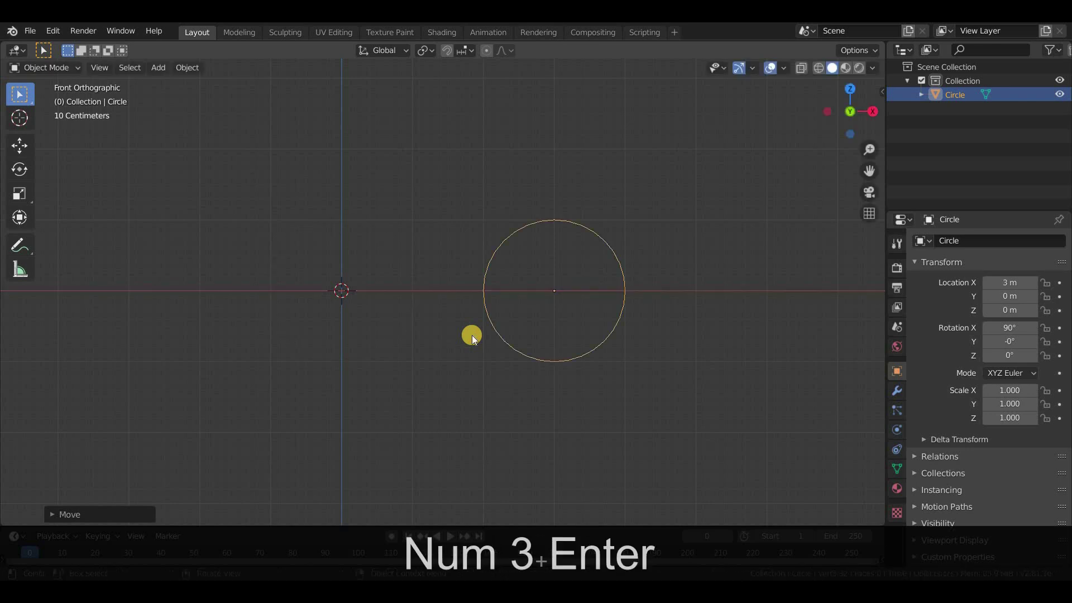
Step: Scale the circle uniformly to 0.3
{"action": "middle_click_drag", "start_coordinate": [557, 370], "coordinate": [387, 374], "text": "shift"}
{"action": "key", "text": "s"}
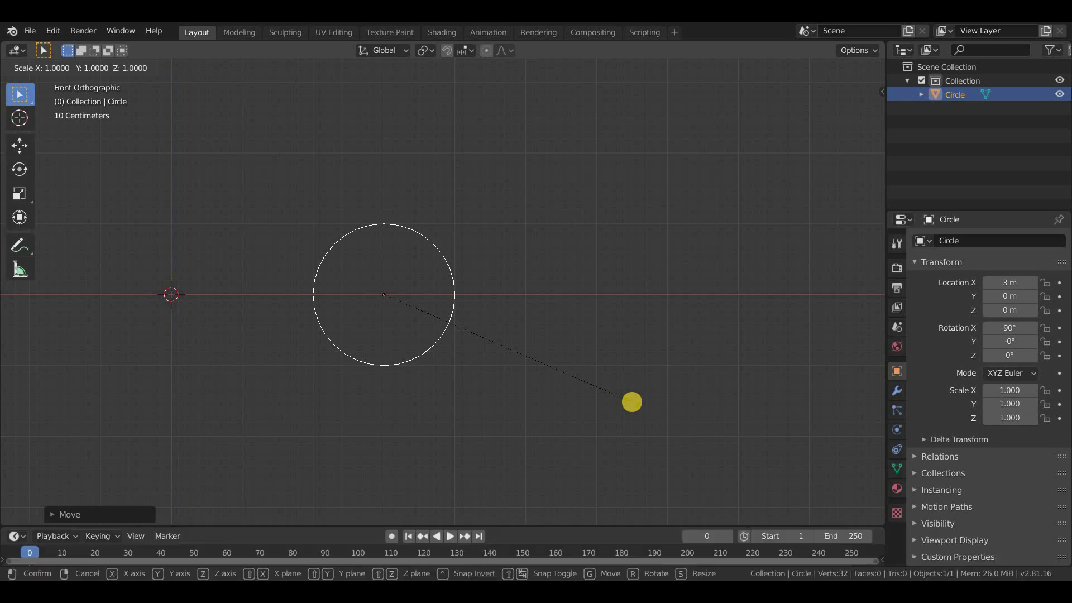
{"action": "key", "text": "KP_Decimal"}
{"action": "key", "text": "KP_3"}
{"action": "key", "text": "Return"}
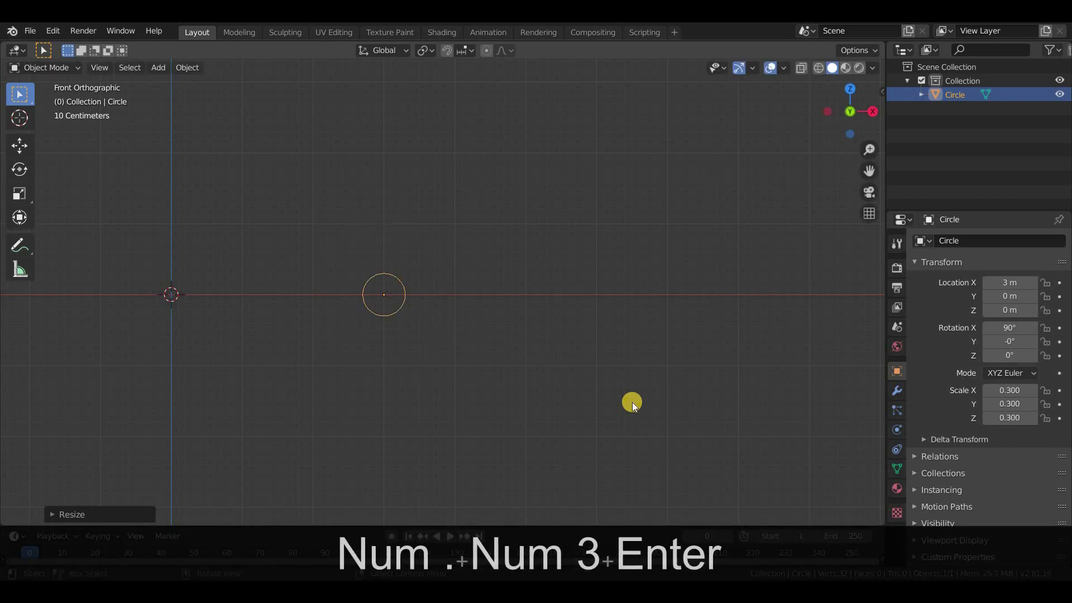
Step: Duplicate the circle in place and move the copy 1.5 m along the X axis
{"action": "scroll", "coordinate": [435, 384], "scroll_direction": "up", "scroll_amount": 5}
{"action": "middle_click_drag", "start_coordinate": [437, 402], "coordinate": [608, 404], "text": "shift"}
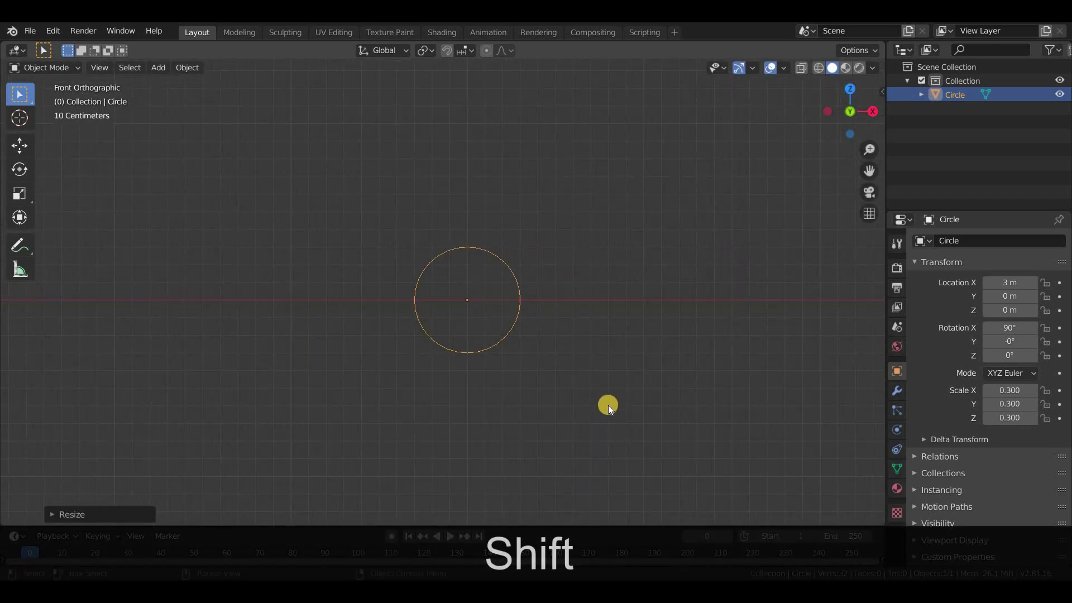
{"action": "key", "text": "shift+d"}
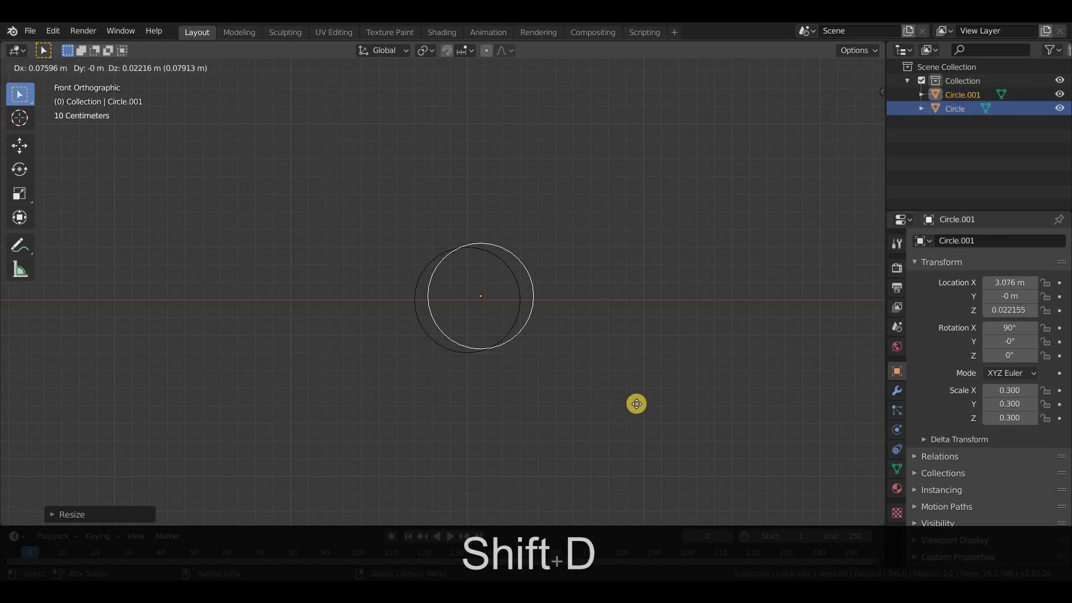
{"action": "key", "text": "Escape"}
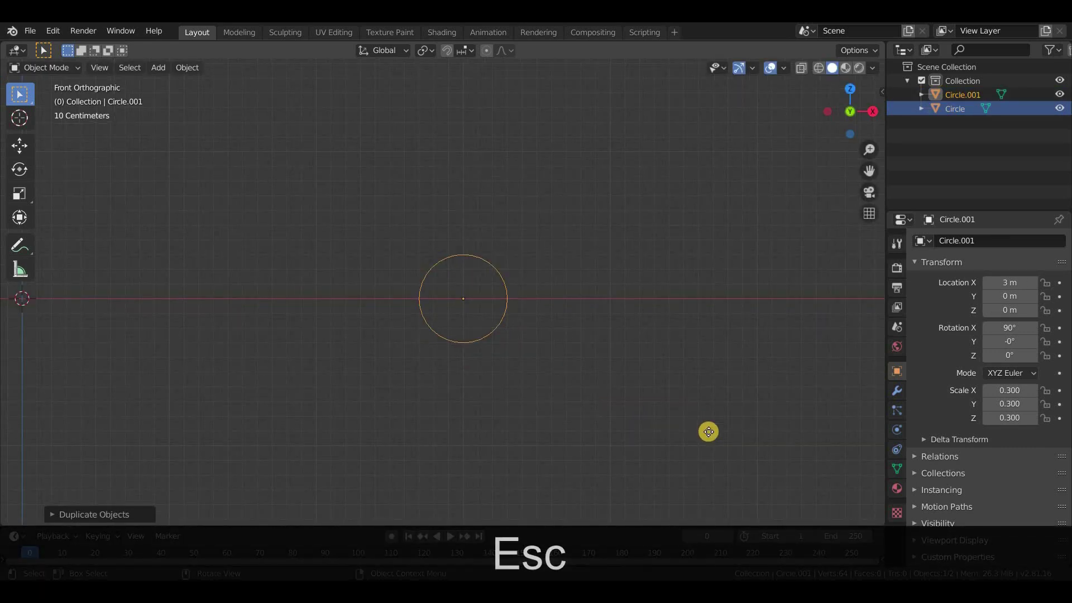
{"action": "key", "text": "g"}
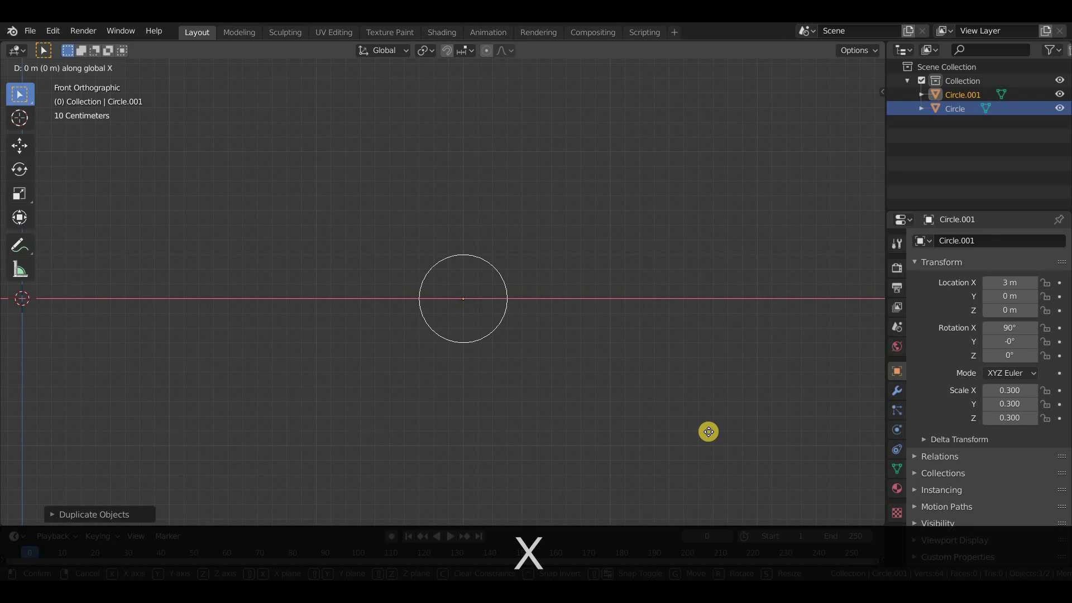
{"action": "key", "text": "KP_1"}
{"action": "key", "text": "KP_Decimal"}
{"action": "key", "text": "KP_5"}
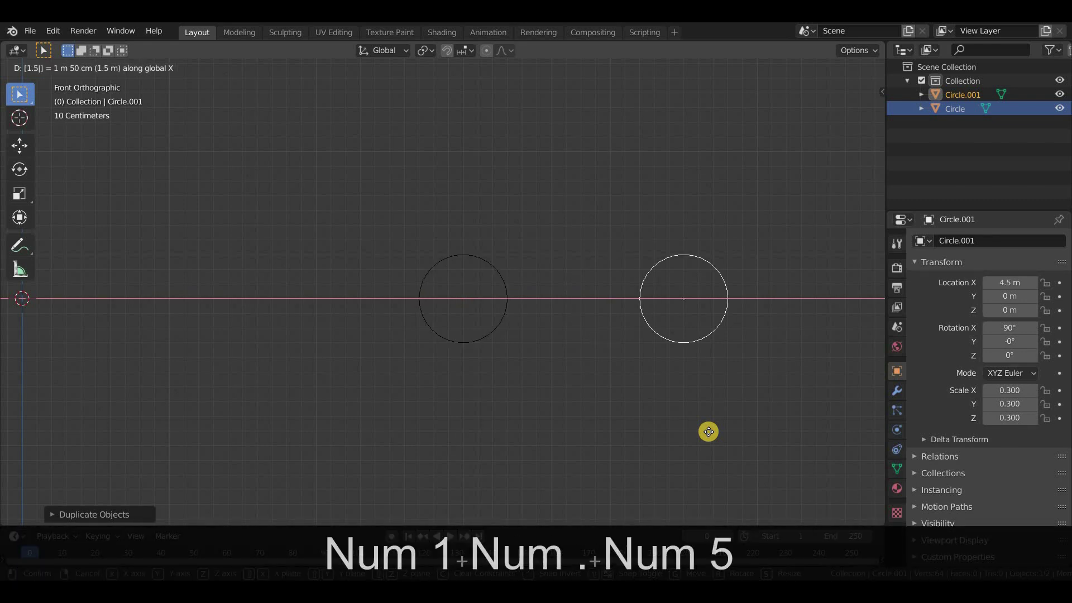
{"action": "key", "text": "Return"}
Step: Select both circles and join them into a single object
{"action": "middle_click_drag", "start_coordinate": [745, 381], "coordinate": [538, 315]}
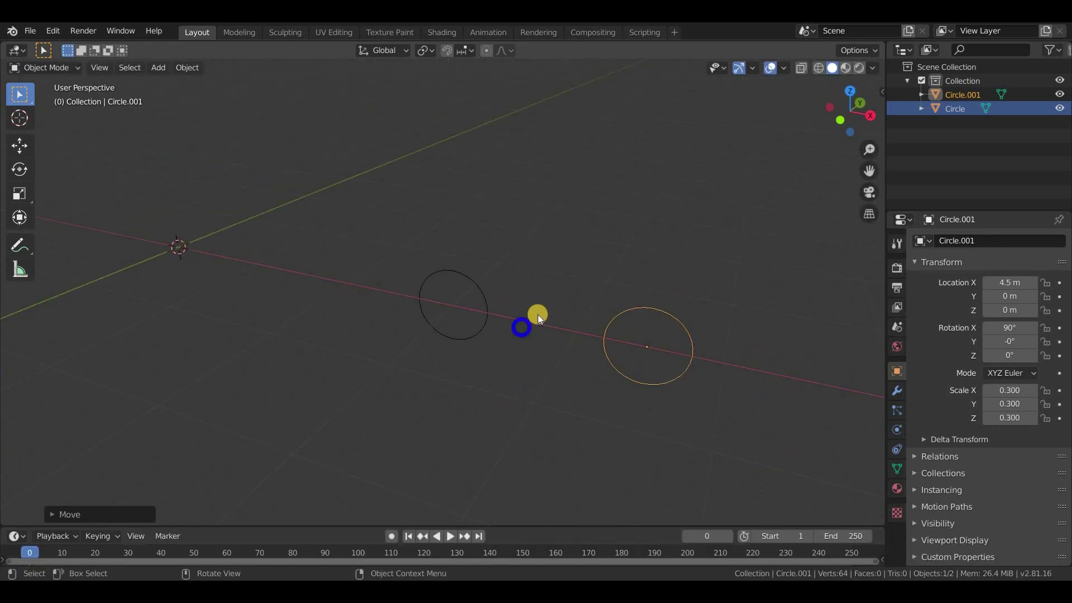
{"action": "left_click", "coordinate": [480, 293]}
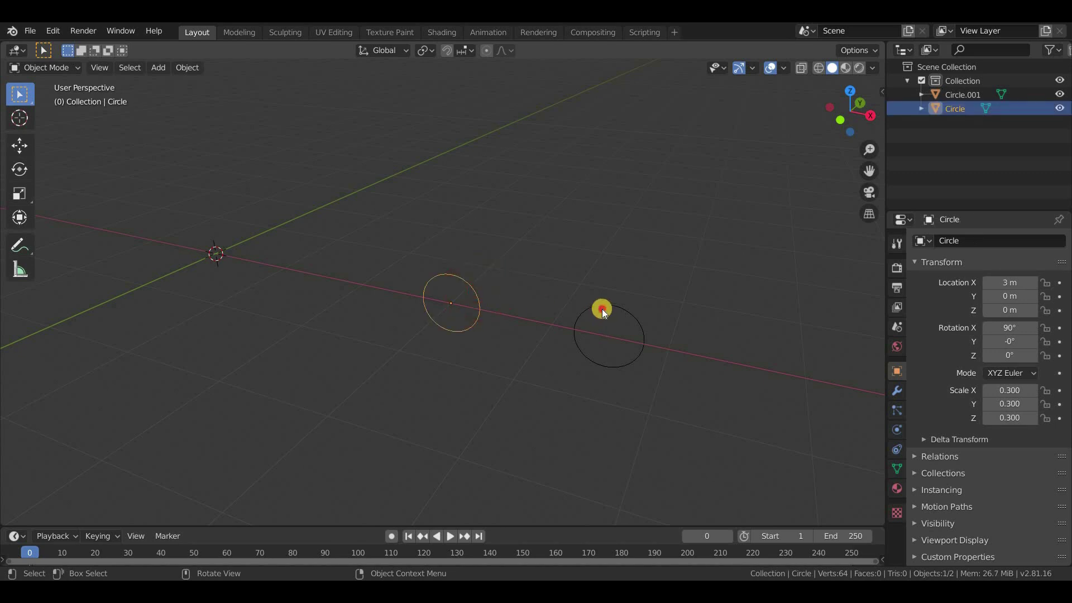
{"action": "left_click", "coordinate": [601, 306], "text": "shift"}
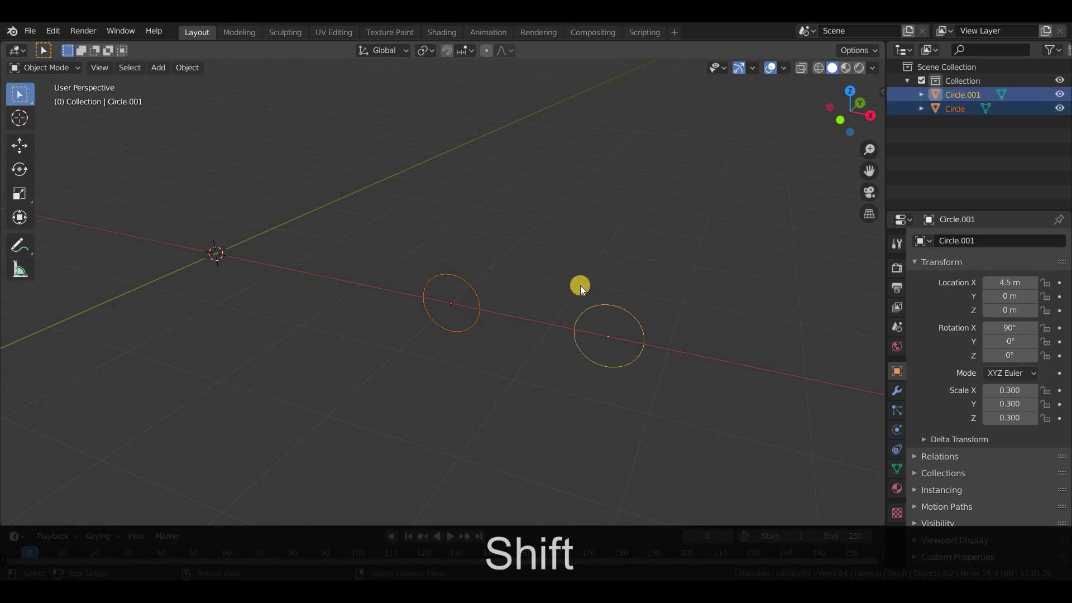
{"action": "key", "text": "ctrl+j"}
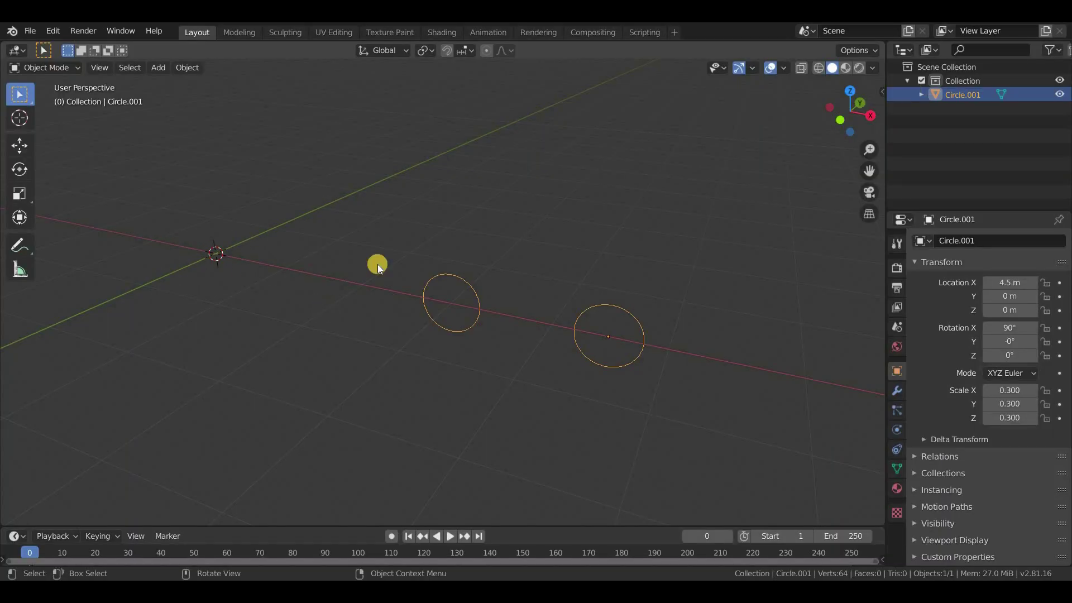
Step: Set the joined circles' origin to the 3D cursor
{"action": "left_click", "coordinate": [194, 69]}
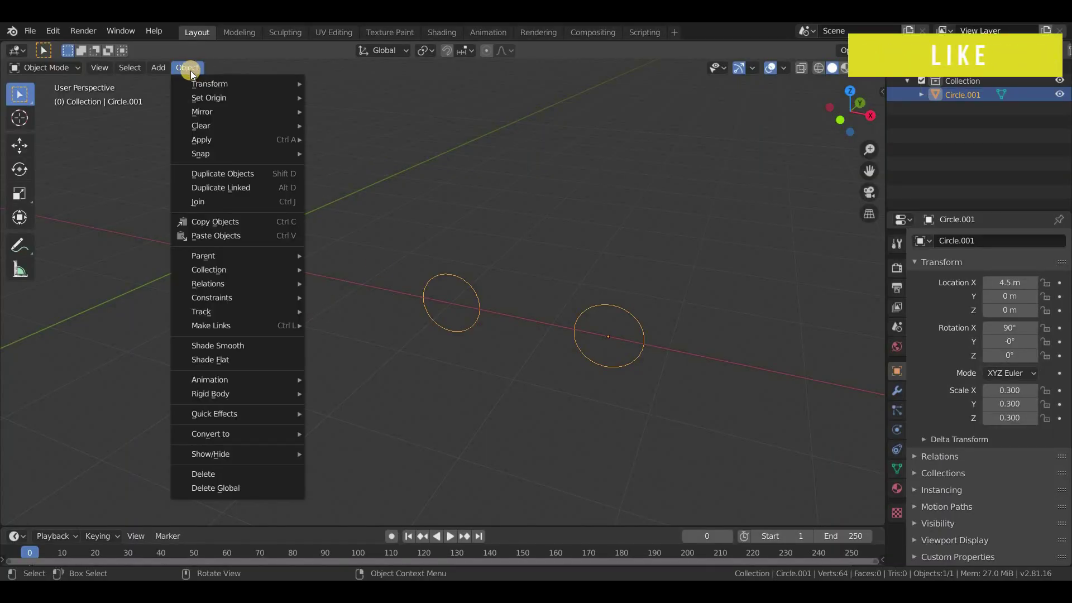
{"action": "mouse_move", "coordinate": [277, 96]}
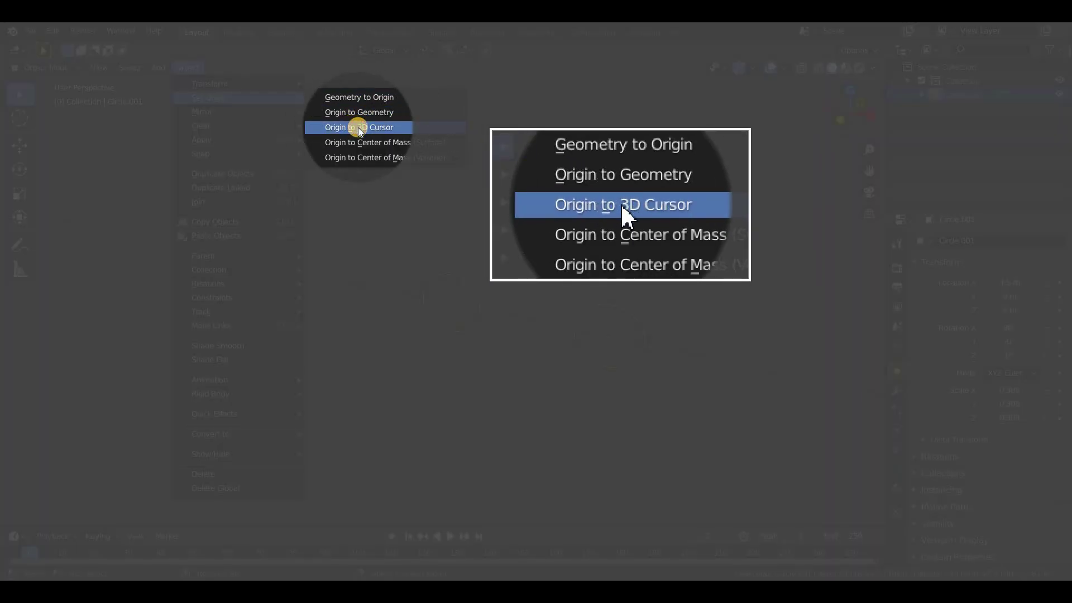
{"action": "left_click", "coordinate": [357, 127]}
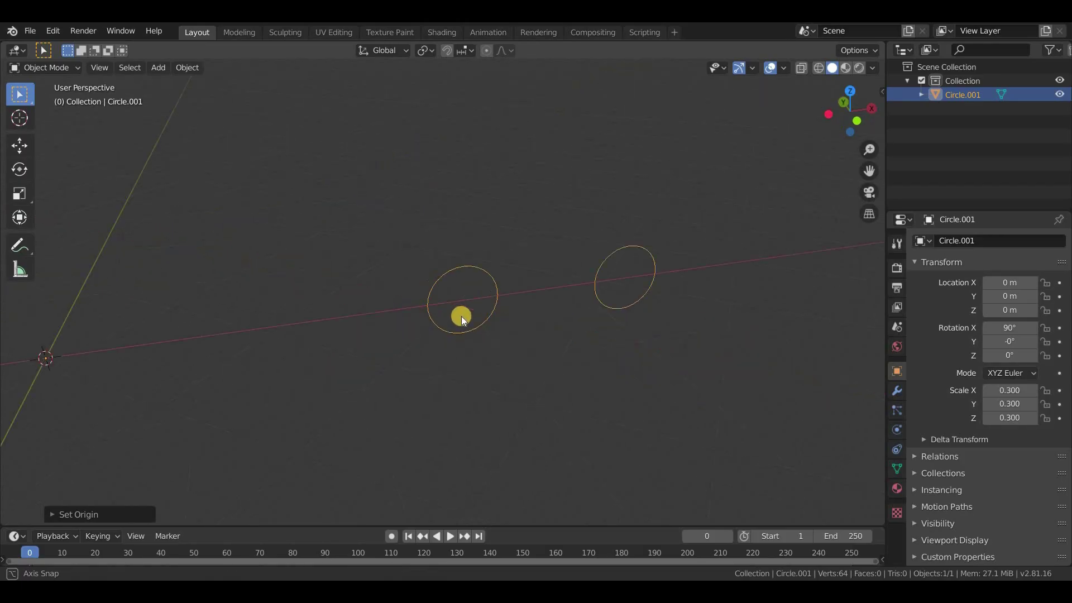
Step: Add a Screw modifier to the joined circles and set its axis to Y
{"action": "left_click", "coordinate": [897, 391]}
{"action": "left_click", "coordinate": [956, 242]}
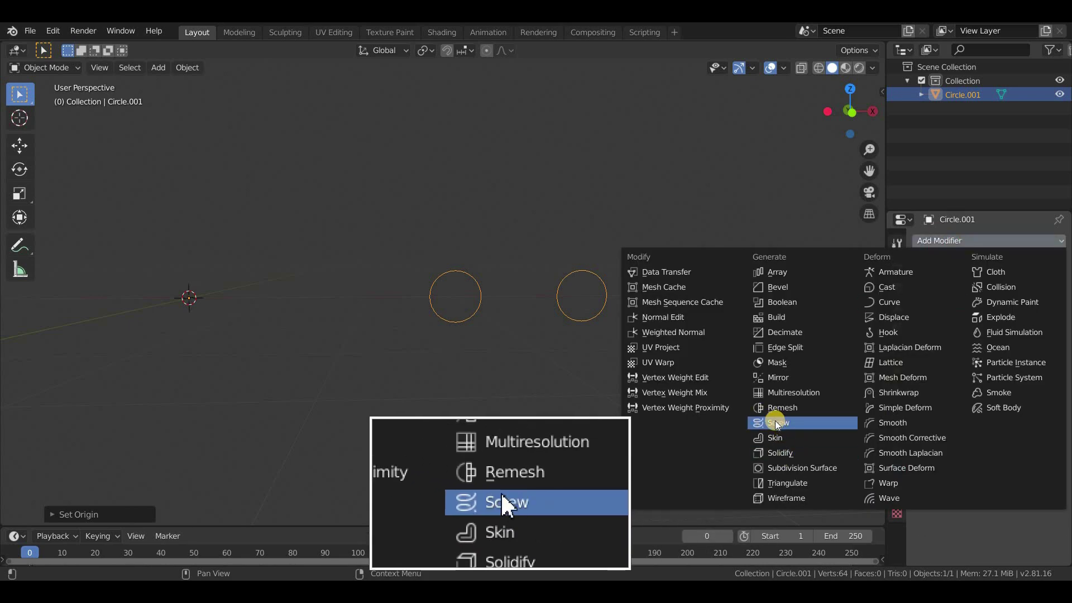
{"action": "left_click", "coordinate": [776, 423]}
{"action": "scroll", "coordinate": [586, 378], "scroll_direction": "down", "scroll_amount": 5}
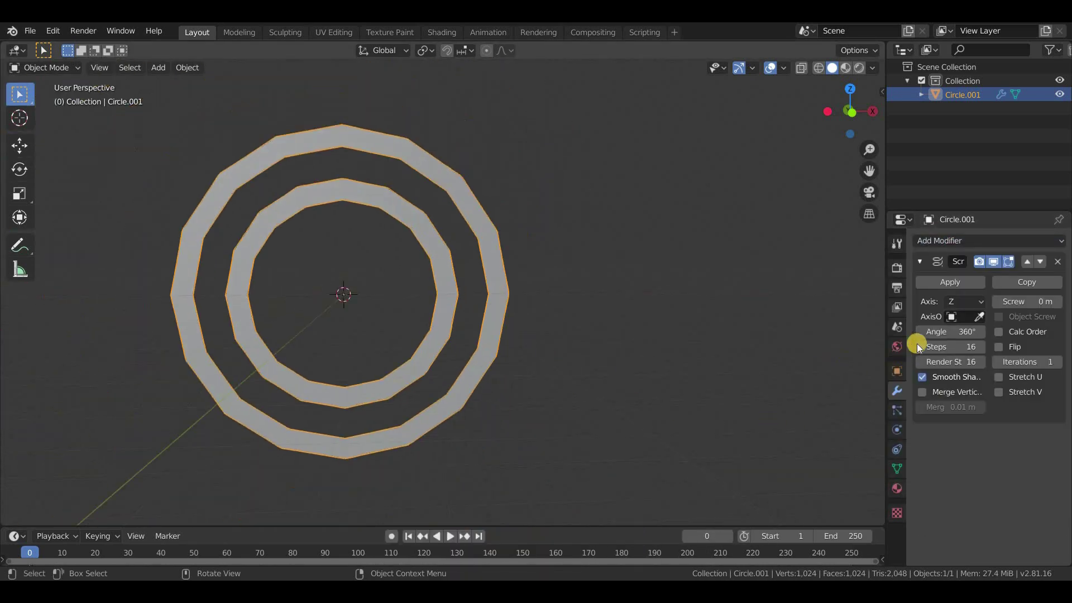
{"action": "left_click", "coordinate": [961, 305]}
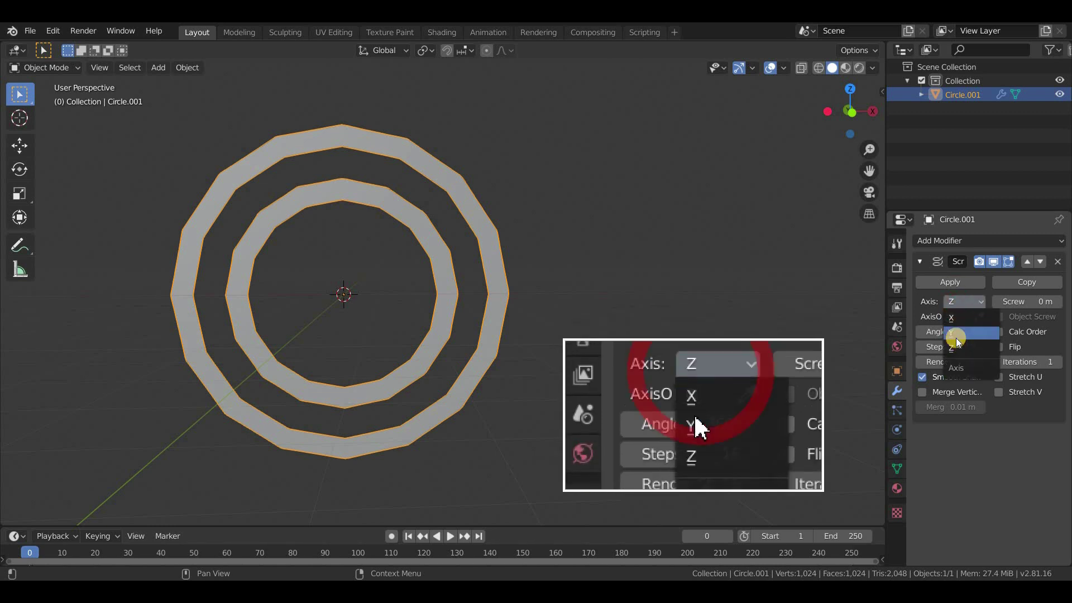
{"action": "left_click", "coordinate": [955, 334]}
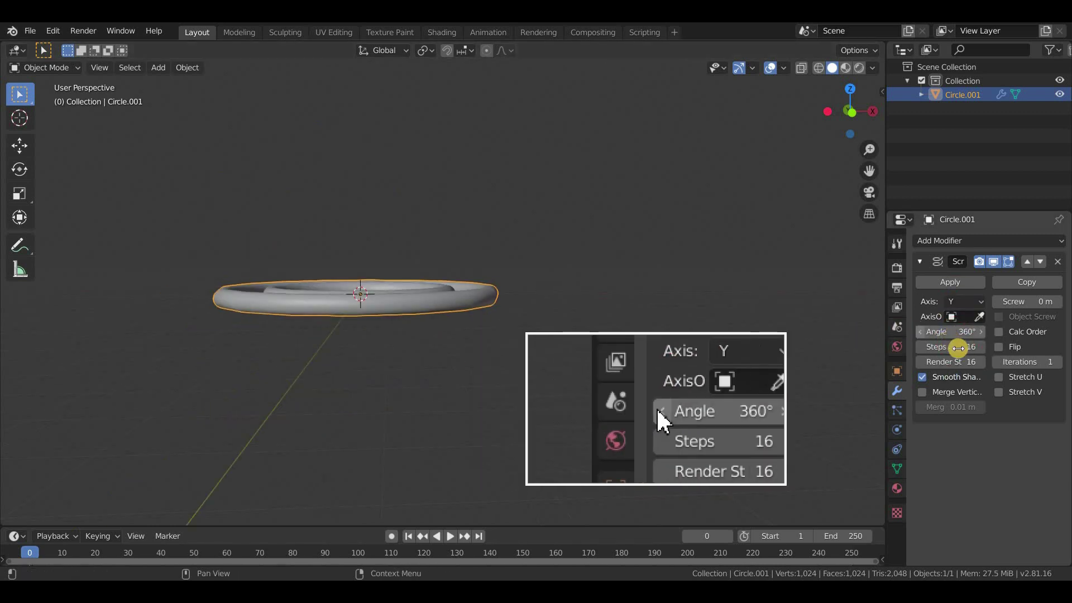
Step: Set the Screw modifier to 49 steps, a screw height of 10 m and 10 iterations
{"action": "middle_click_drag", "start_coordinate": [819, 374], "coordinate": [816, 407]}
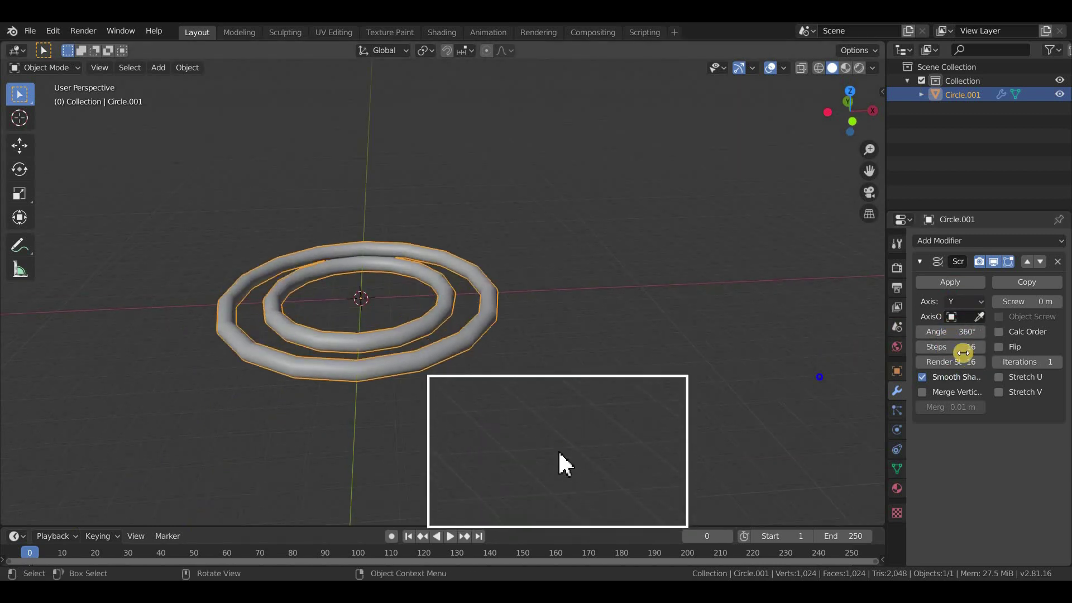
{"action": "left_click", "coordinate": [983, 349]}
{"action": "left_click_drag", "start_coordinate": [983, 349], "coordinate": [1005, 349]}
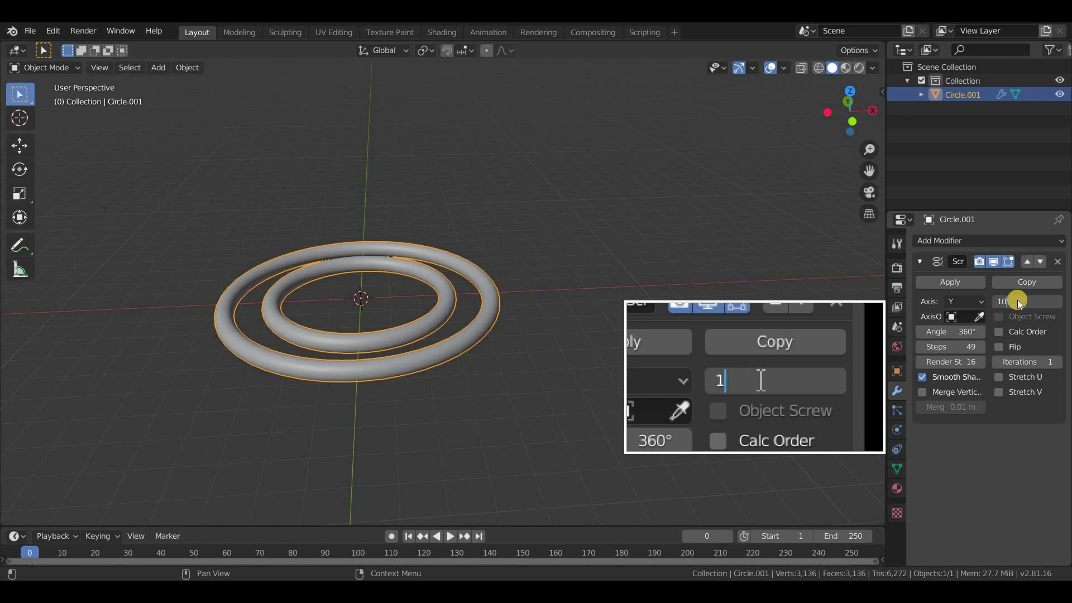
{"action": "key", "text": "Return"}
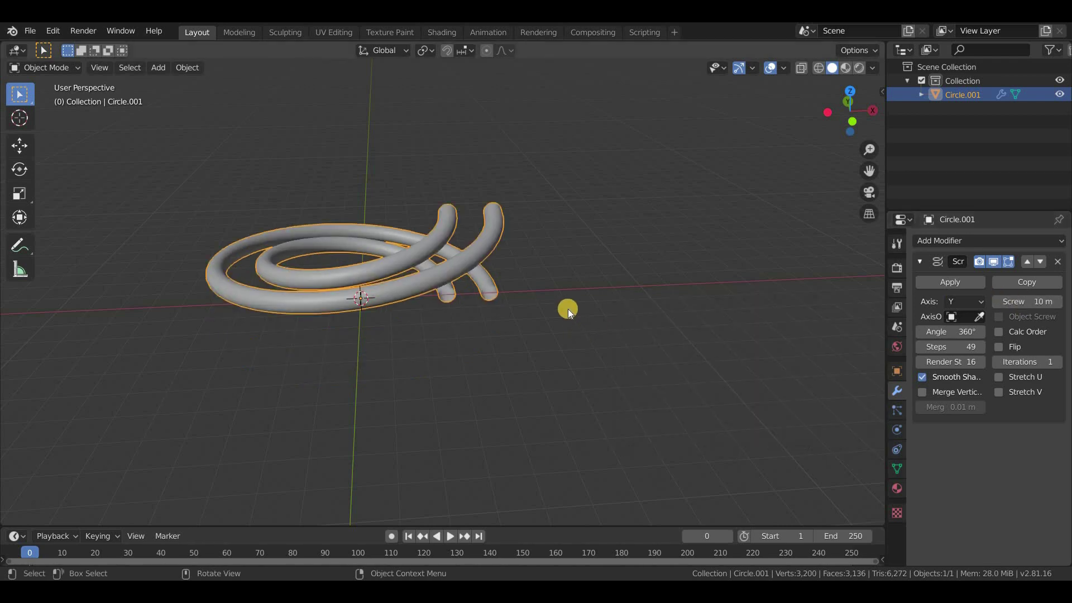
{"action": "middle_click_drag", "start_coordinate": [567, 307], "coordinate": [642, 333]}
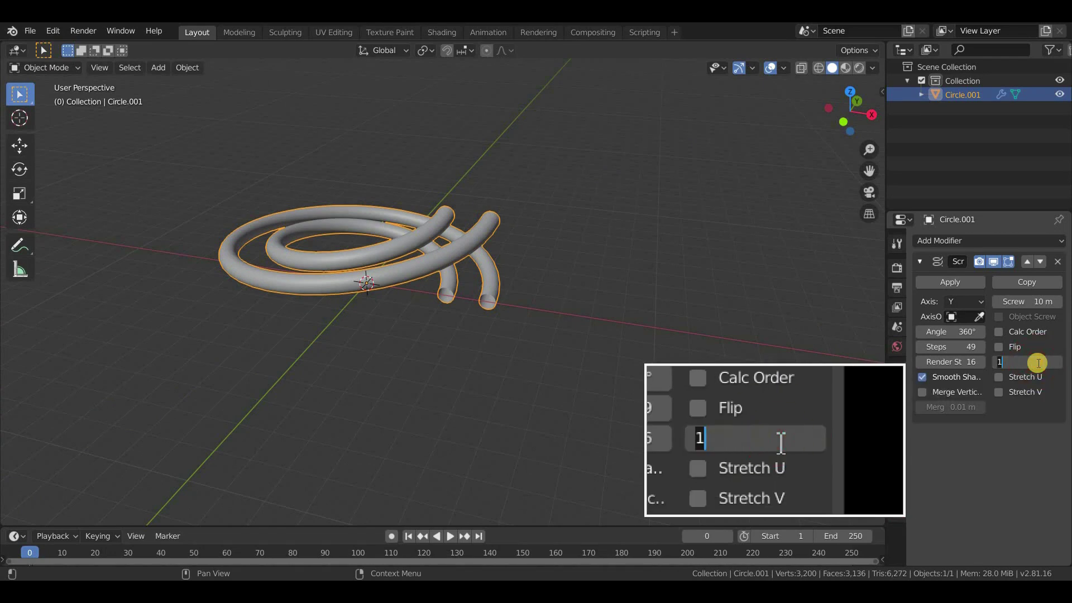
{"action": "key", "text": "Return"}
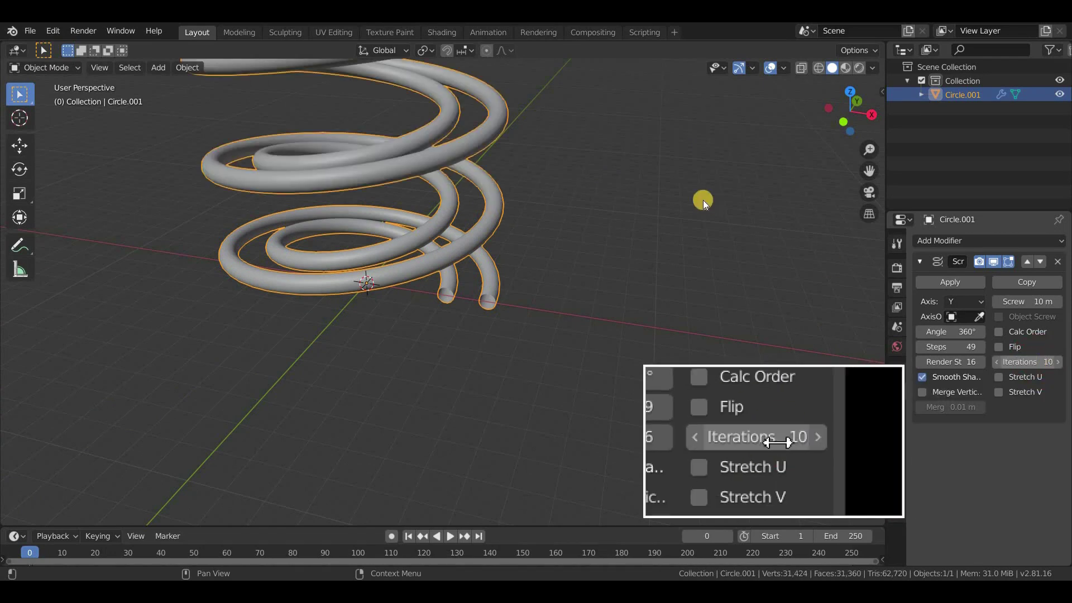
Step: Deselect the double spiral and examine its full height from several angles and in front view
{"action": "scroll", "coordinate": [596, 256], "scroll_direction": "down", "scroll_amount": 6}
{"action": "scroll", "coordinate": [515, 272], "scroll_direction": "down", "scroll_amount": 4}
{"action": "middle_click_drag", "start_coordinate": [515, 272], "coordinate": [604, 268]}
{"action": "scroll", "coordinate": [567, 359], "scroll_direction": "up", "scroll_amount": 7}
{"action": "scroll", "coordinate": [644, 368], "scroll_direction": "down", "scroll_amount": 3}
{"action": "left_click", "coordinate": [558, 278]}
{"action": "scroll", "coordinate": [608, 337], "scroll_direction": "up", "scroll_amount": 4}
{"action": "key", "text": "KP_1"}
{"action": "middle_click_drag", "start_coordinate": [693, 358], "coordinate": [597, 326], "text": "shift"}
{"action": "scroll", "coordinate": [597, 326], "scroll_direction": "down", "scroll_amount": 2}
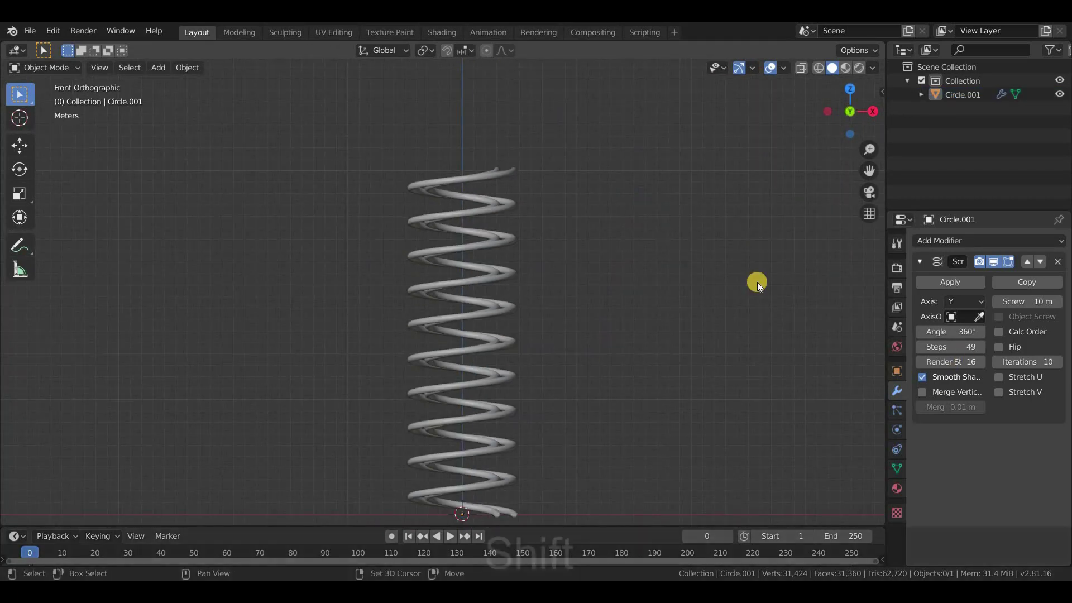
Step: Add a UV sphere and move it up along the Z axis to just above the top of the spiral
{"action": "key", "text": "shift+a"}
{"action": "mouse_move", "coordinate": [757, 282]}
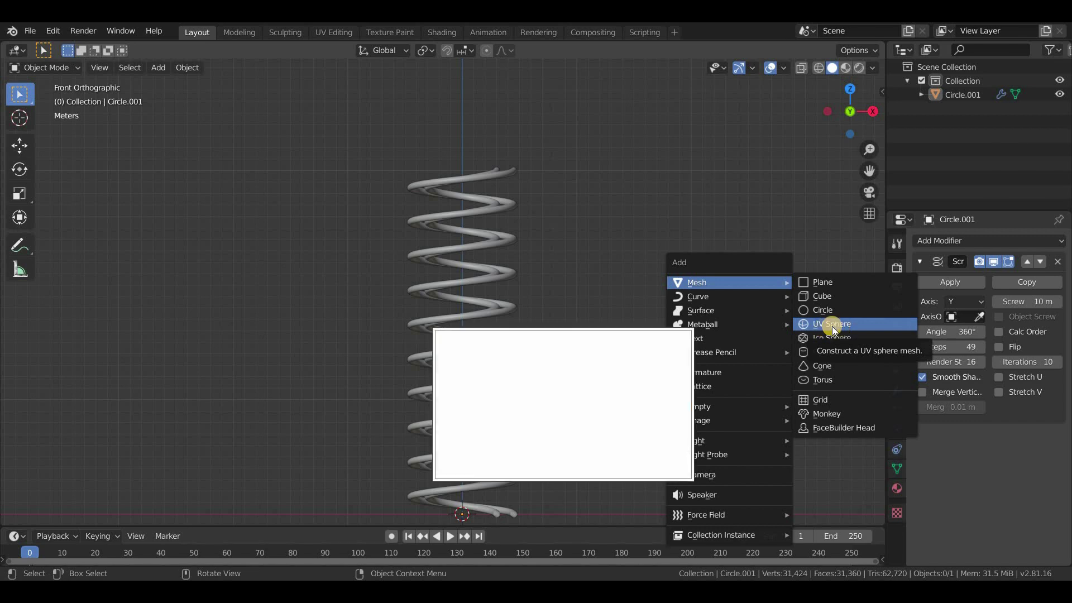
{"action": "left_click", "coordinate": [832, 326]}
{"action": "middle_click_drag", "start_coordinate": [634, 297], "coordinate": [610, 299]}
{"action": "key", "text": "g"}
{"action": "key", "text": "z"}
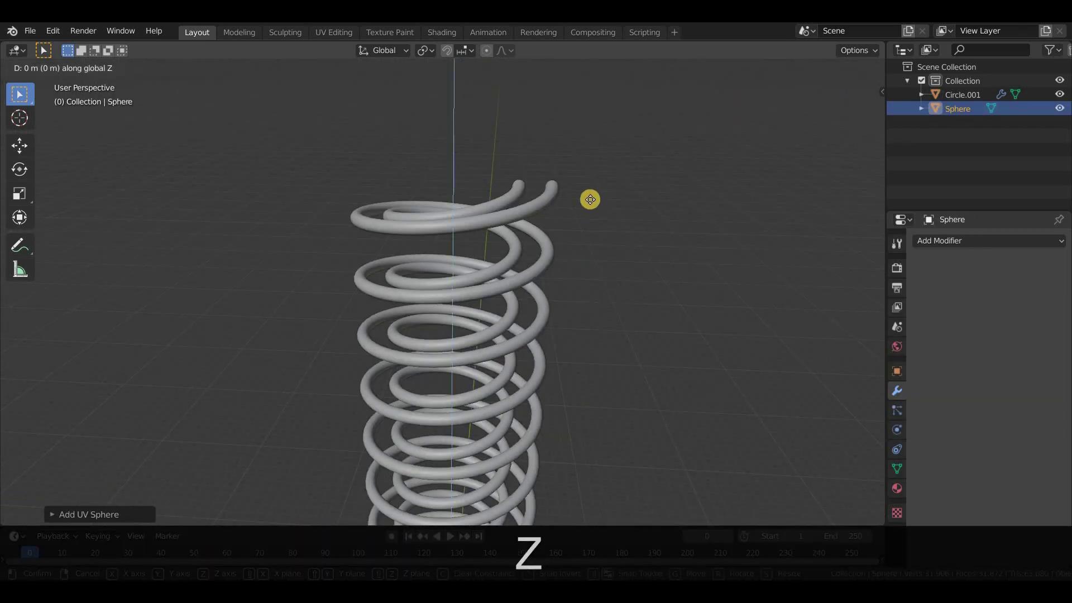
{"action": "left_click", "coordinate": [517, 258]}
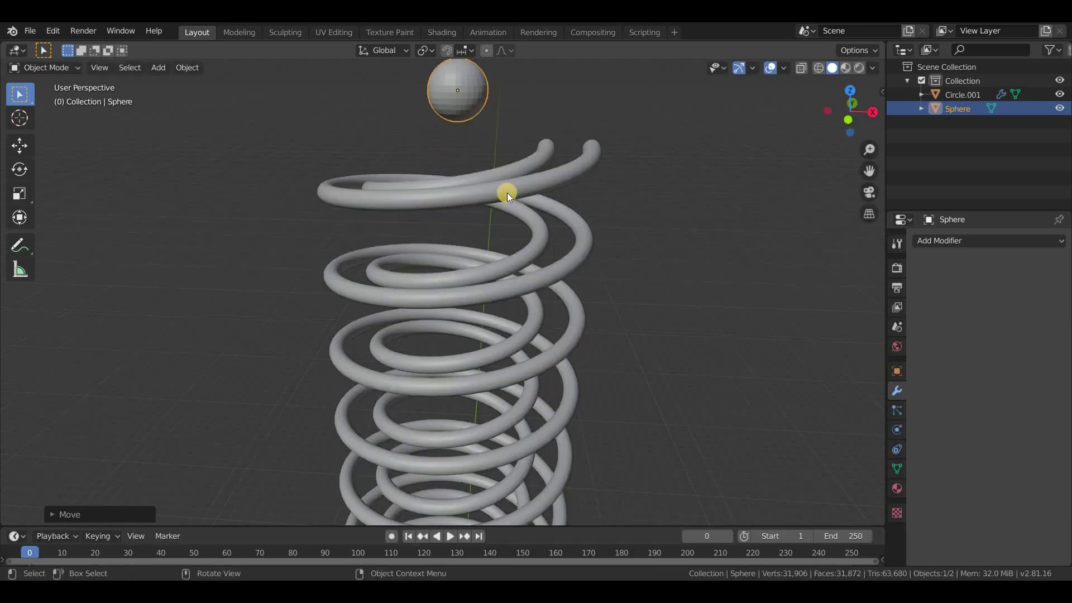
Step: Apply smooth shading to the sphere above the spiral
{"action": "scroll", "coordinate": [453, 175], "scroll_direction": "down", "scroll_amount": 3}
{"action": "right_click", "coordinate": [449, 176]}
{"action": "left_click", "coordinate": [447, 177]}
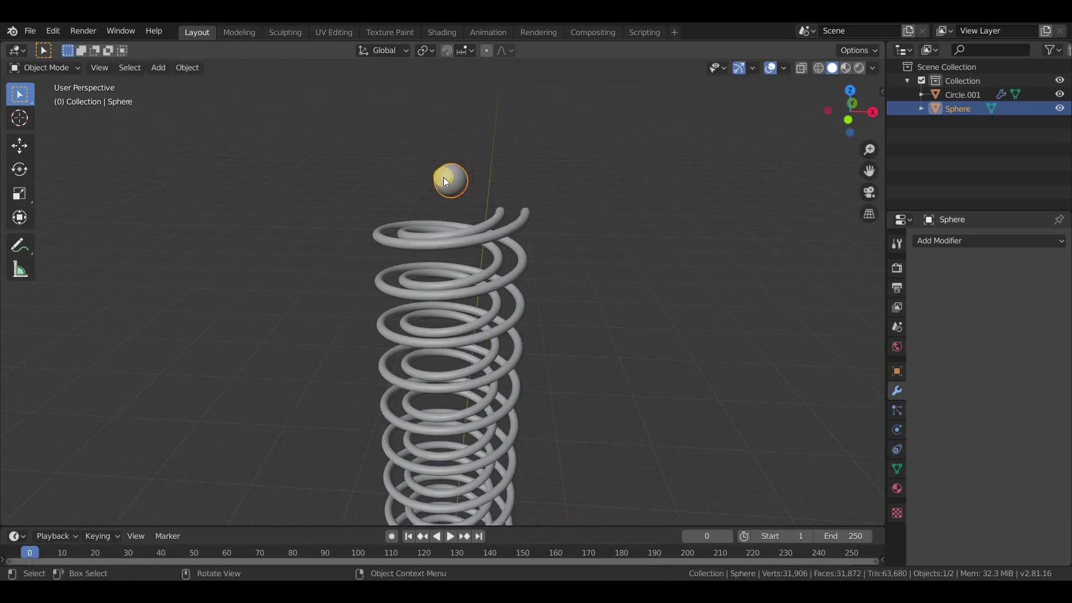
Step: In front view, raise the sphere along the Z axis and shift it sideways to hover above the two rail ends
{"action": "middle_click_drag", "start_coordinate": [668, 213], "coordinate": [554, 244], "text": "alt"}
{"action": "scroll", "coordinate": [470, 307], "scroll_direction": "up", "scroll_amount": 6}
{"action": "middle_click_drag", "start_coordinate": [513, 191], "coordinate": [538, 409], "text": "shift"}
{"action": "key", "text": "g"}
{"action": "key", "text": "z"}
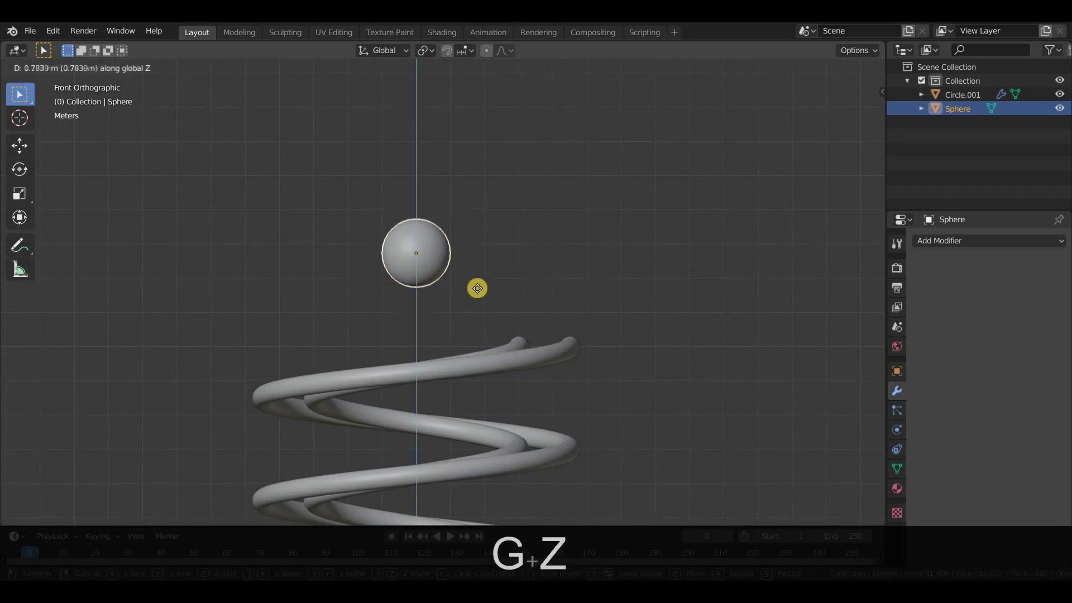
{"action": "left_click", "coordinate": [547, 338]}
{"action": "key", "text": "g"}
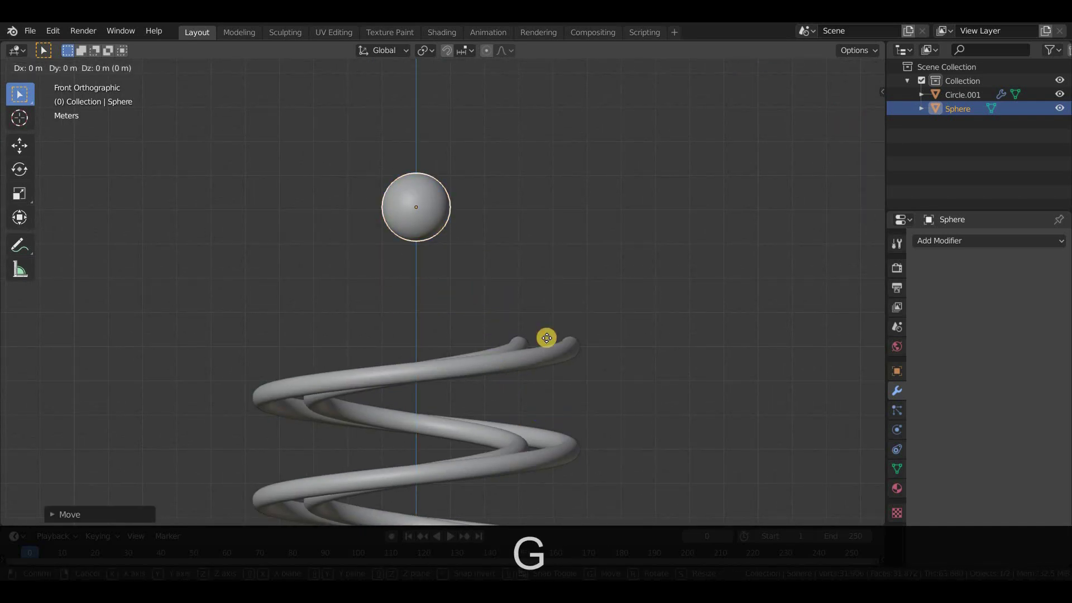
{"action": "left_click", "coordinate": [646, 340]}
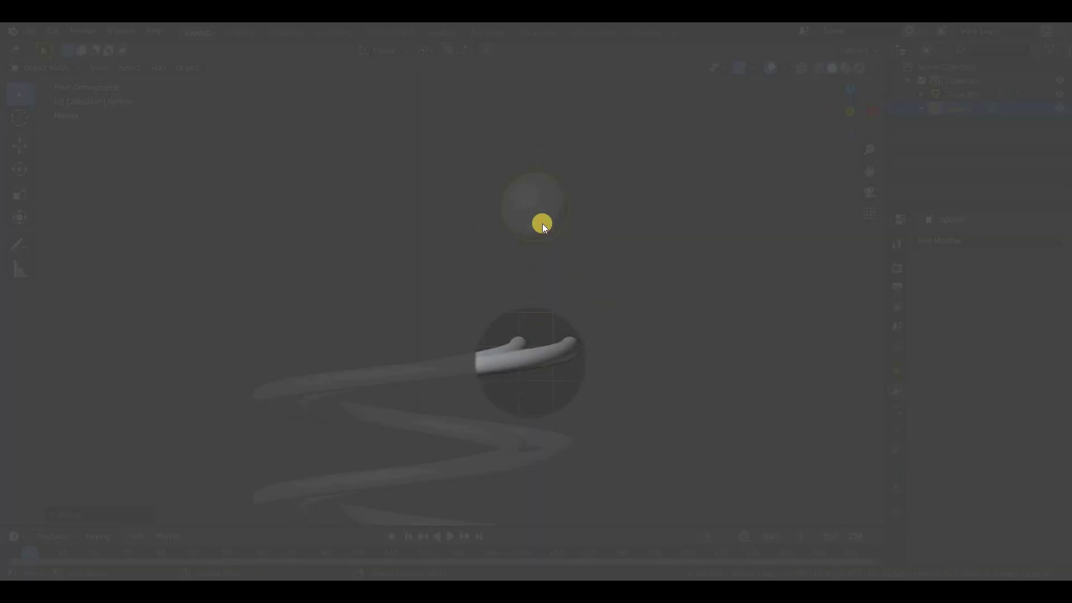
Step: In right side view, move the sphere along the Y axis until it hovers over the uppermost rail section
{"action": "key", "text": "KP_3"}
{"action": "key", "text": "g"}
{"action": "key", "text": "z"}
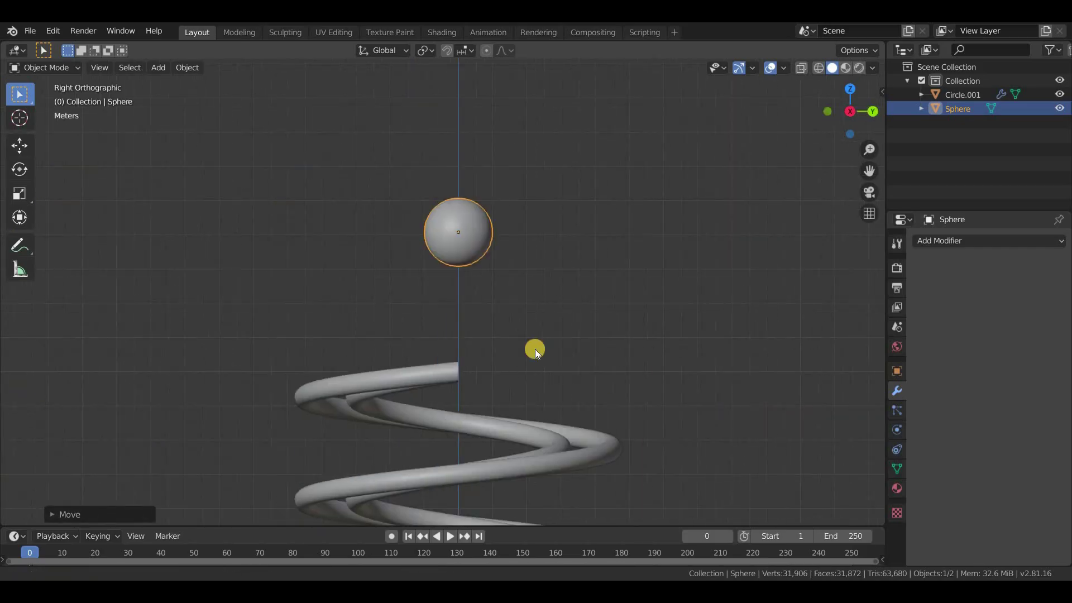
{"action": "key", "text": "y"}
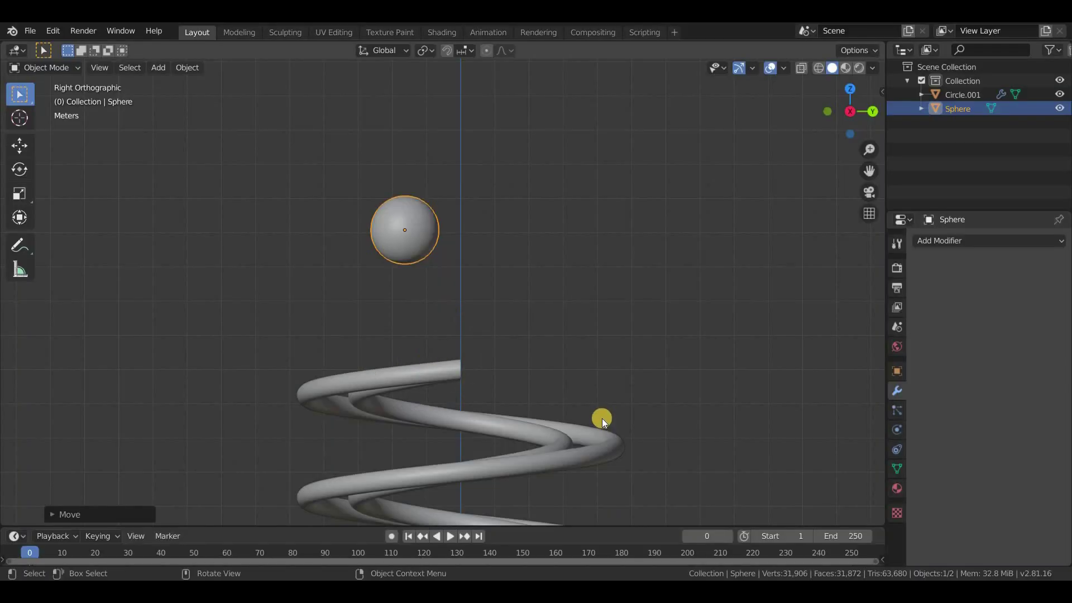
Step: Select the double spiral and convert it to a mesh with its Screw modifier applied
{"action": "middle_click_drag", "start_coordinate": [602, 418], "coordinate": [664, 443]}
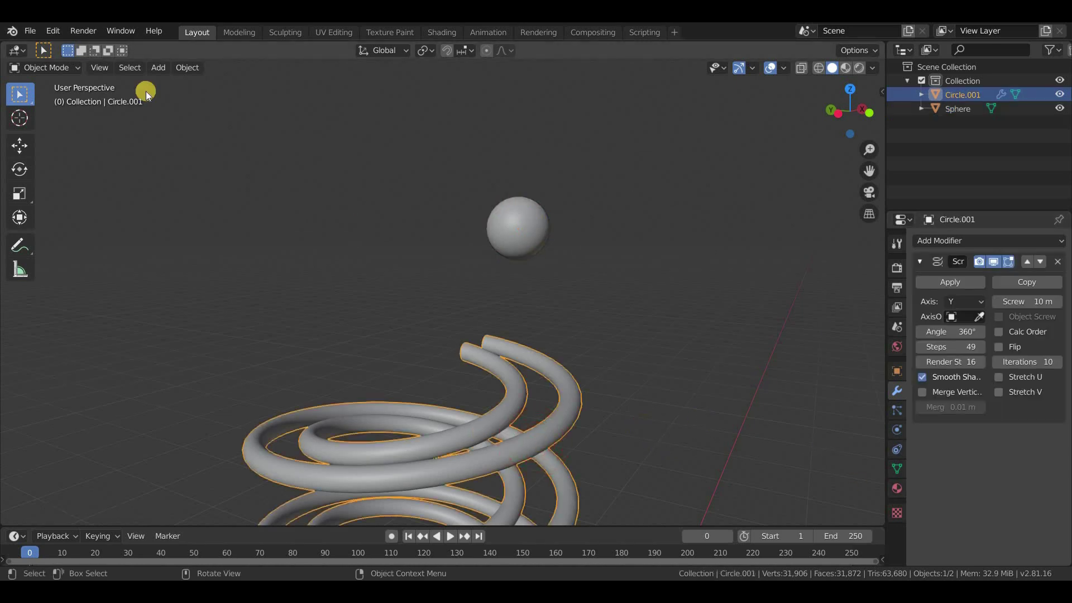
{"action": "left_click", "coordinate": [194, 71]}
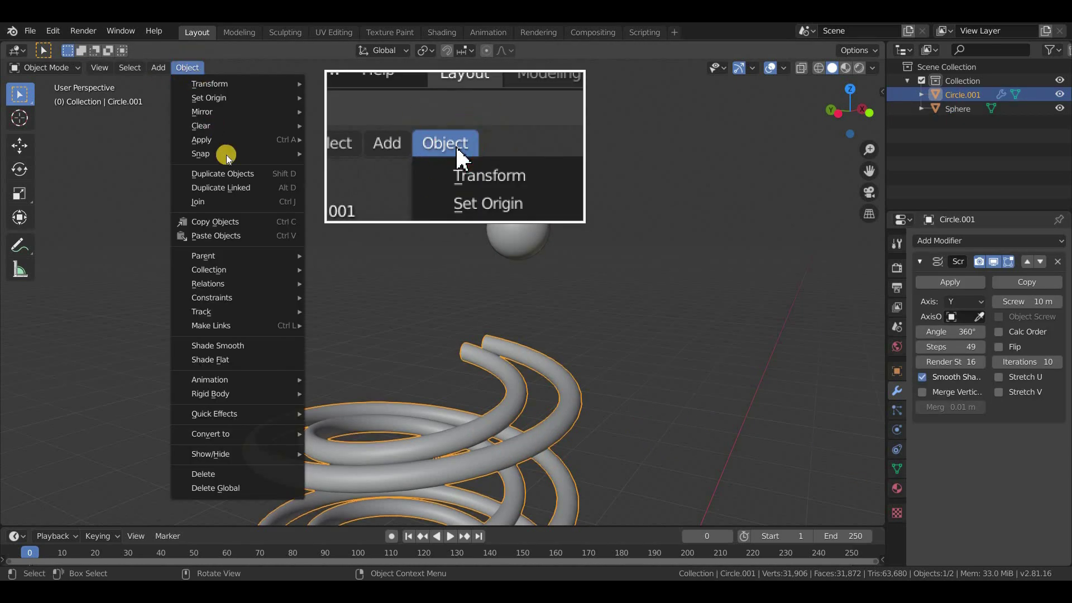
{"action": "mouse_move", "coordinate": [251, 434]}
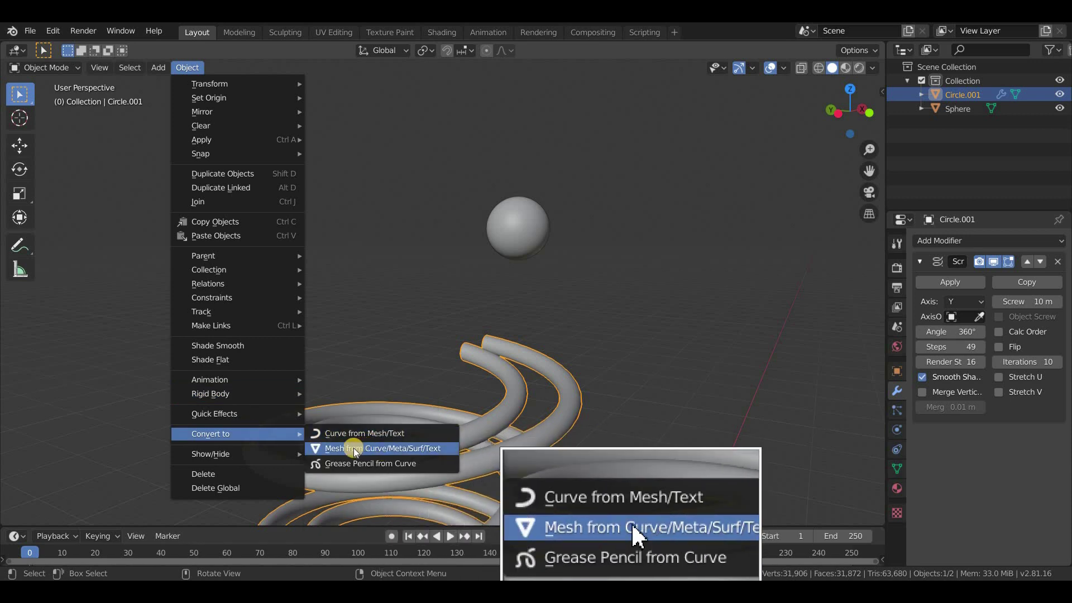
{"action": "left_click", "coordinate": [369, 450]}
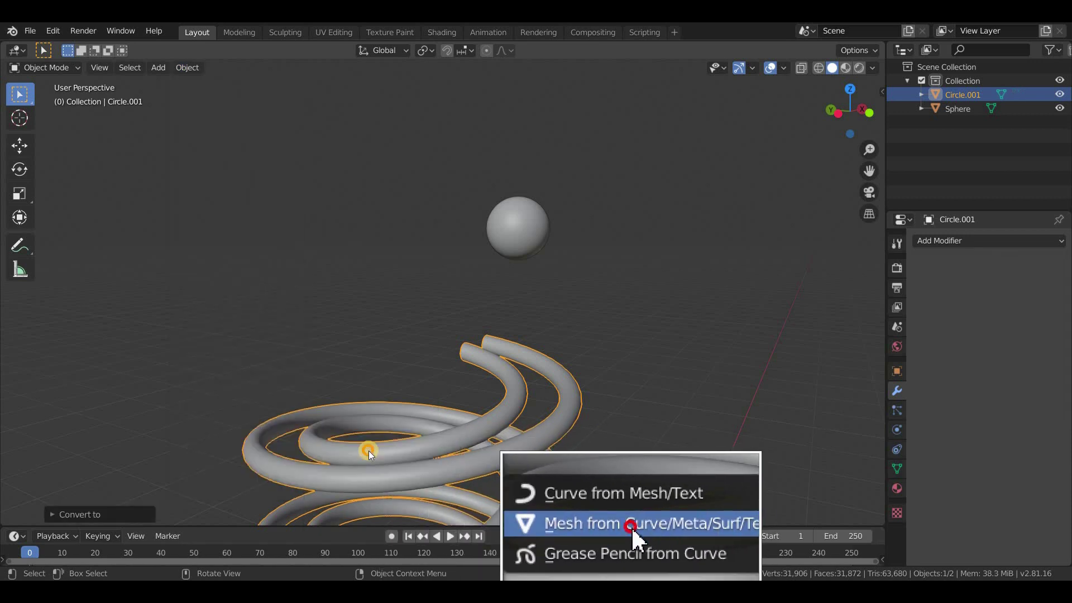
Step: Give the spiral Rigid Body physics of type Passive with the collision shape set to Mesh
{"action": "scroll", "coordinate": [705, 421], "scroll_direction": "down", "scroll_amount": 3}
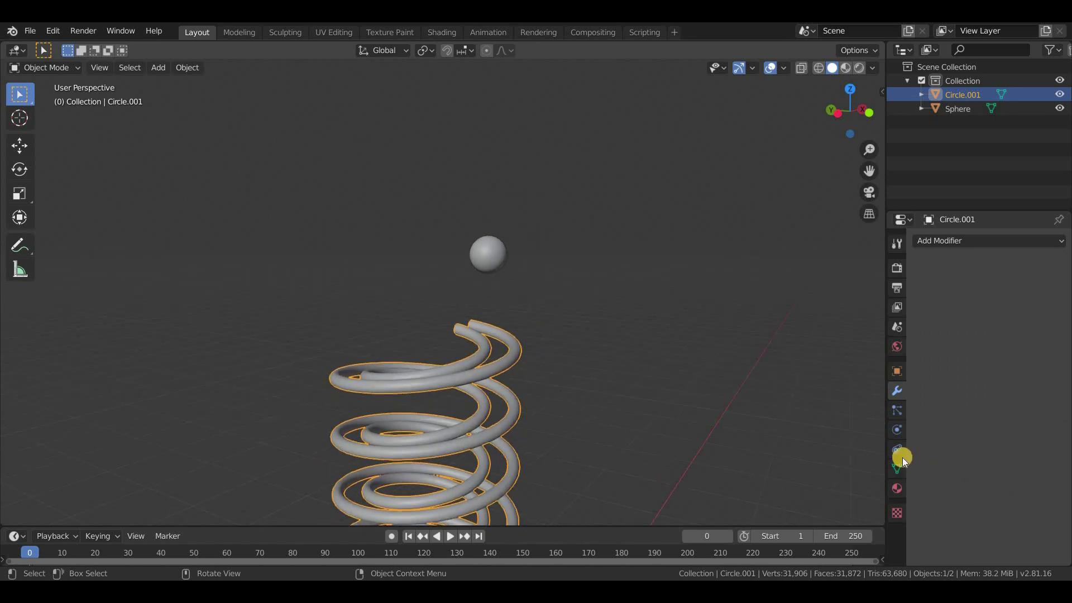
{"action": "left_click", "coordinate": [897, 427]}
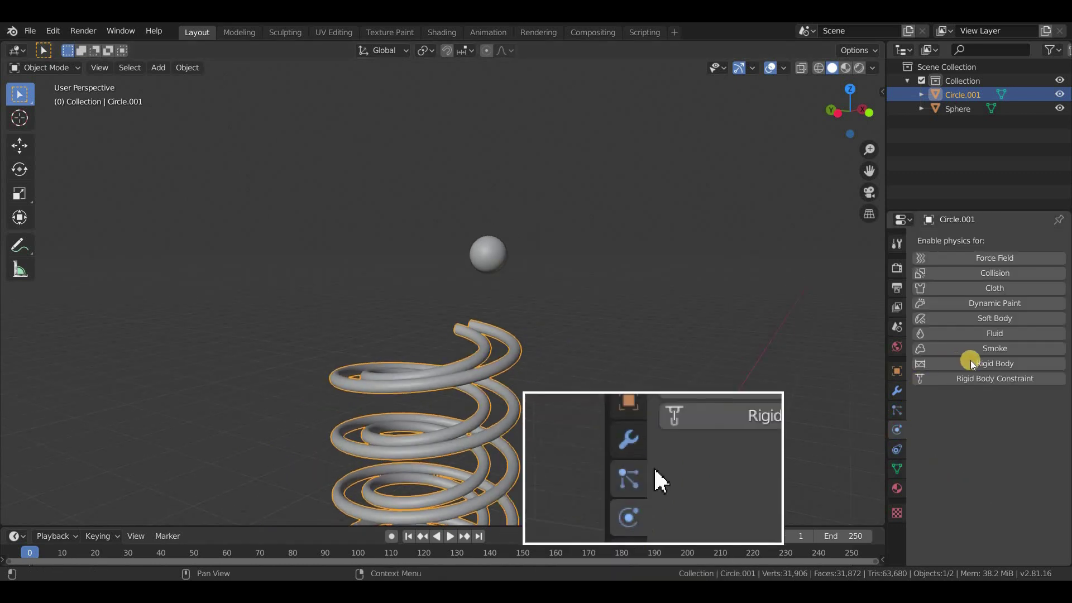
{"action": "left_click", "coordinate": [989, 367]}
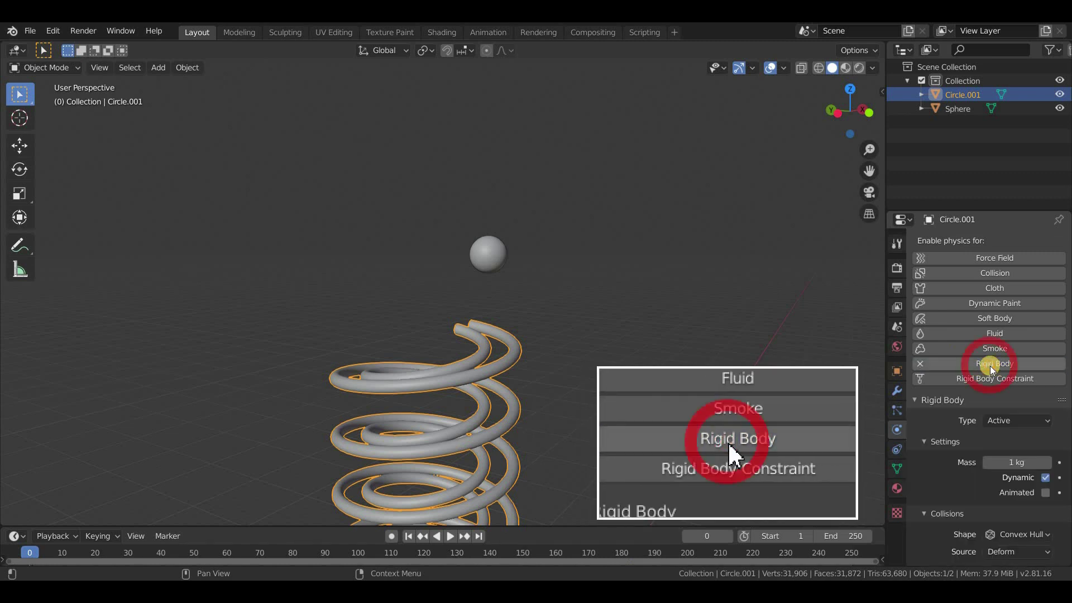
{"action": "scroll", "coordinate": [999, 380], "scroll_direction": "down", "scroll_amount": 3}
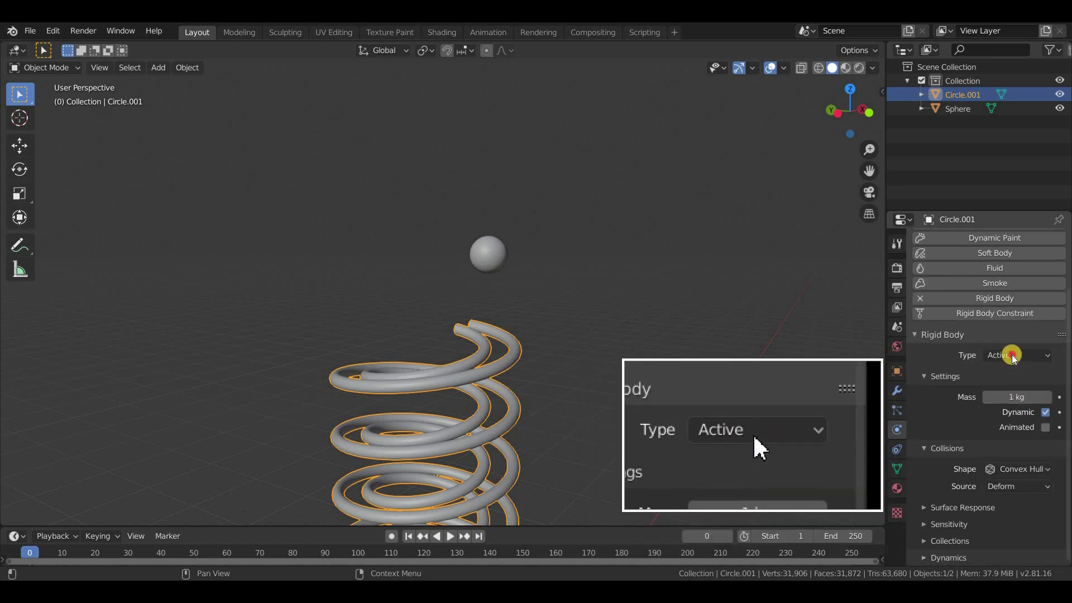
{"action": "left_click", "coordinate": [1011, 355]}
{"action": "left_click", "coordinate": [1003, 387]}
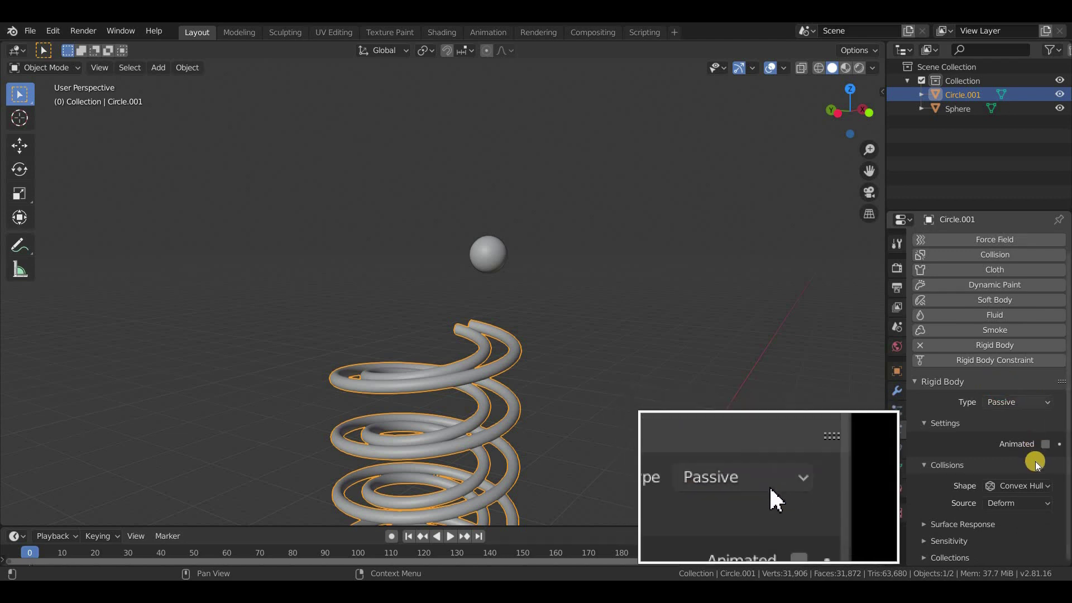
{"action": "left_click", "coordinate": [1020, 485]}
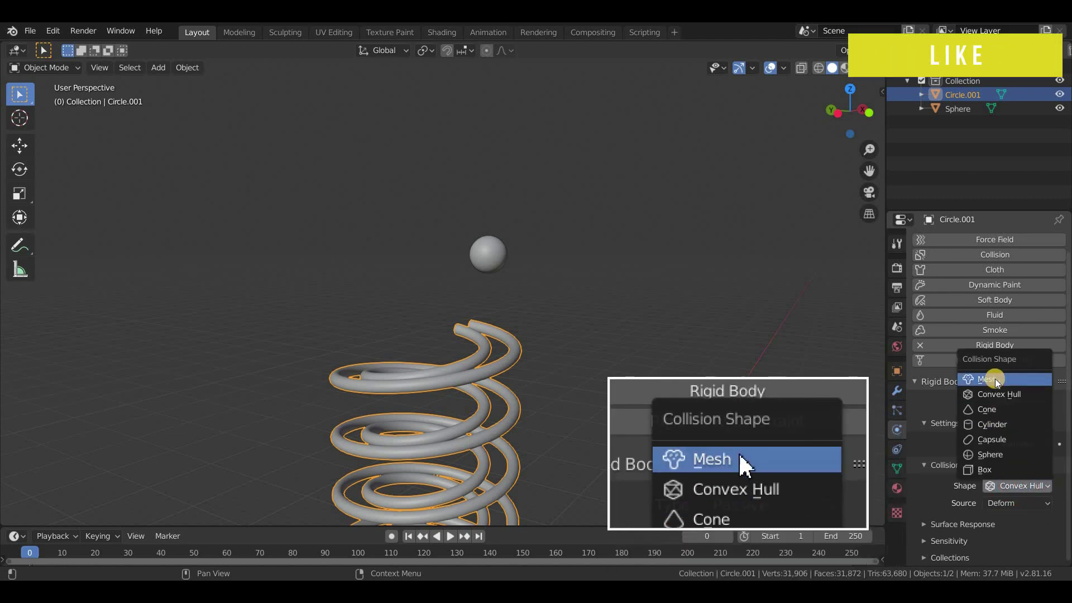
{"action": "left_click", "coordinate": [993, 380]}
{"action": "scroll", "coordinate": [971, 450], "scroll_direction": "down", "scroll_amount": 1}
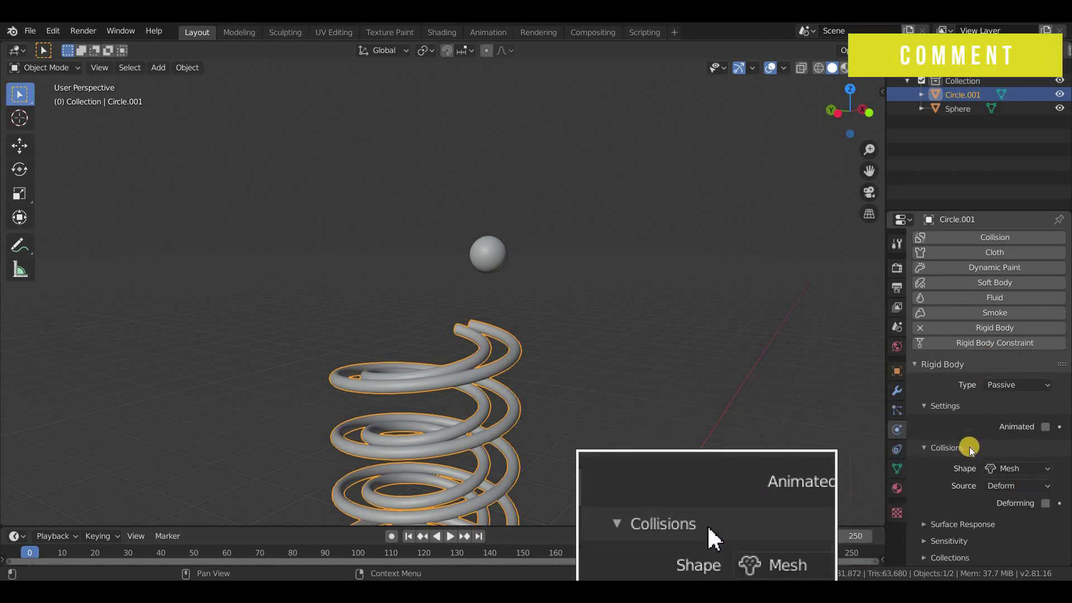
Step: Make the sphere an active rigid body with a Sphere collision shape and a mass of 0.4 kg
{"action": "left_click", "coordinate": [489, 255]}
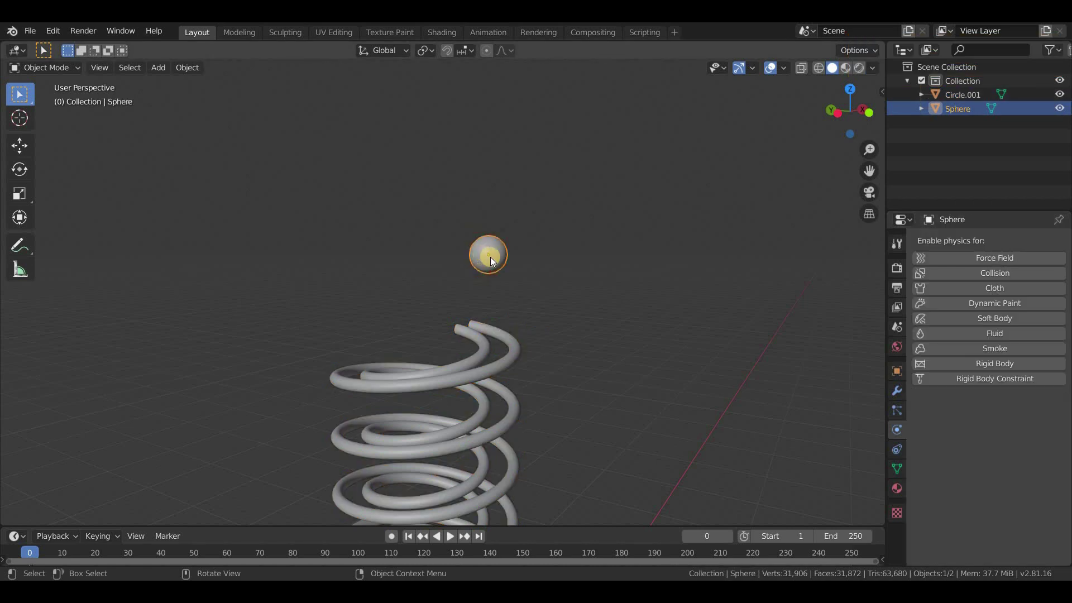
{"action": "left_click", "coordinate": [995, 363]}
{"action": "left_click", "coordinate": [996, 363]}
{"action": "scroll", "coordinate": [1021, 394], "scroll_direction": "down", "scroll_amount": 4}
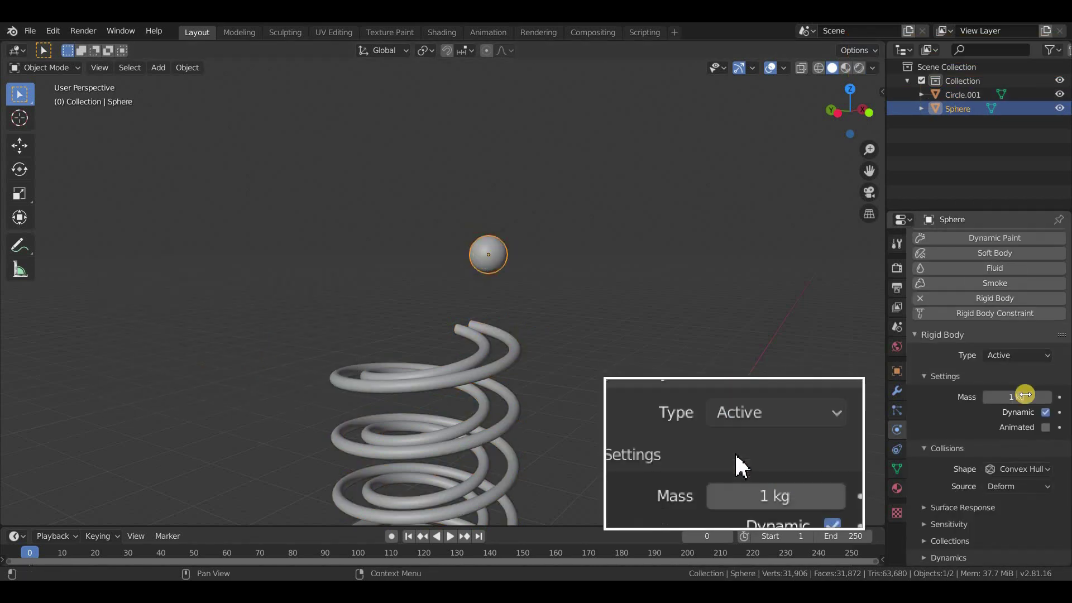
{"action": "left_click", "coordinate": [1020, 469]}
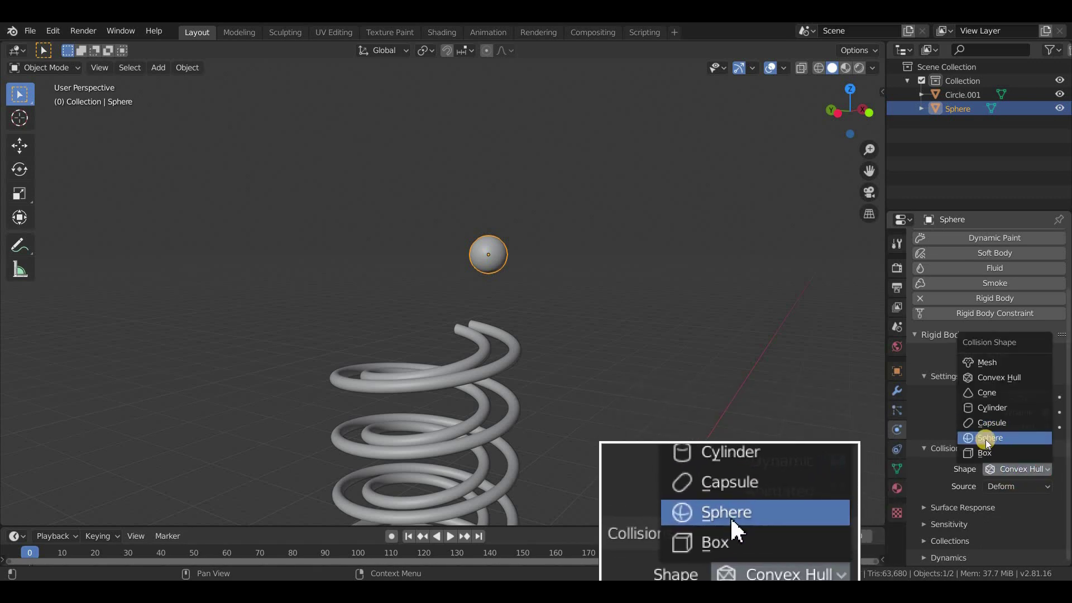
{"action": "left_click", "coordinate": [985, 439]}
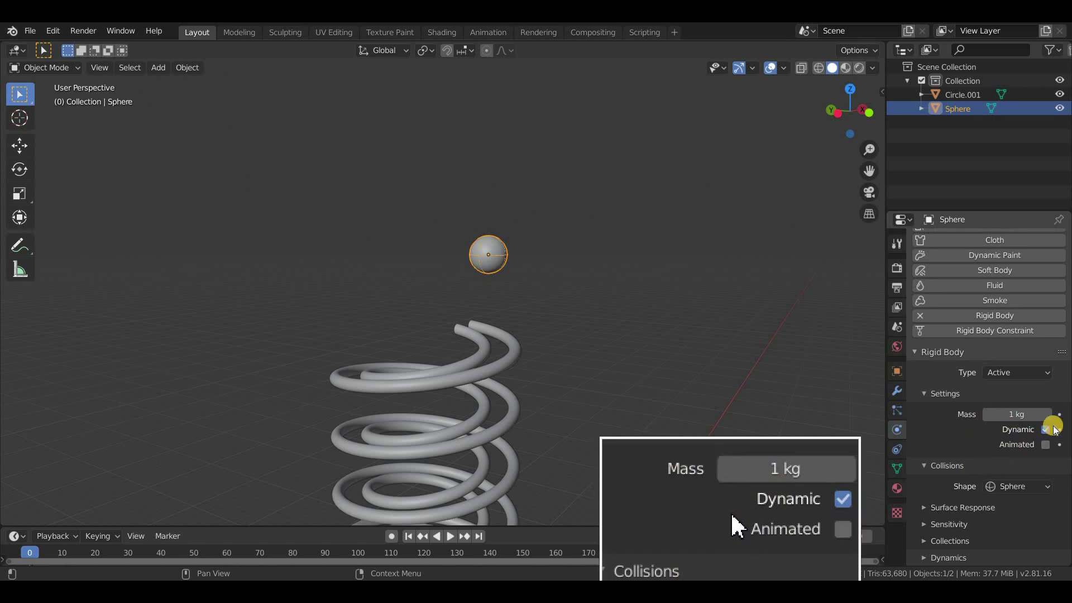
{"action": "left_click", "coordinate": [1015, 411]}
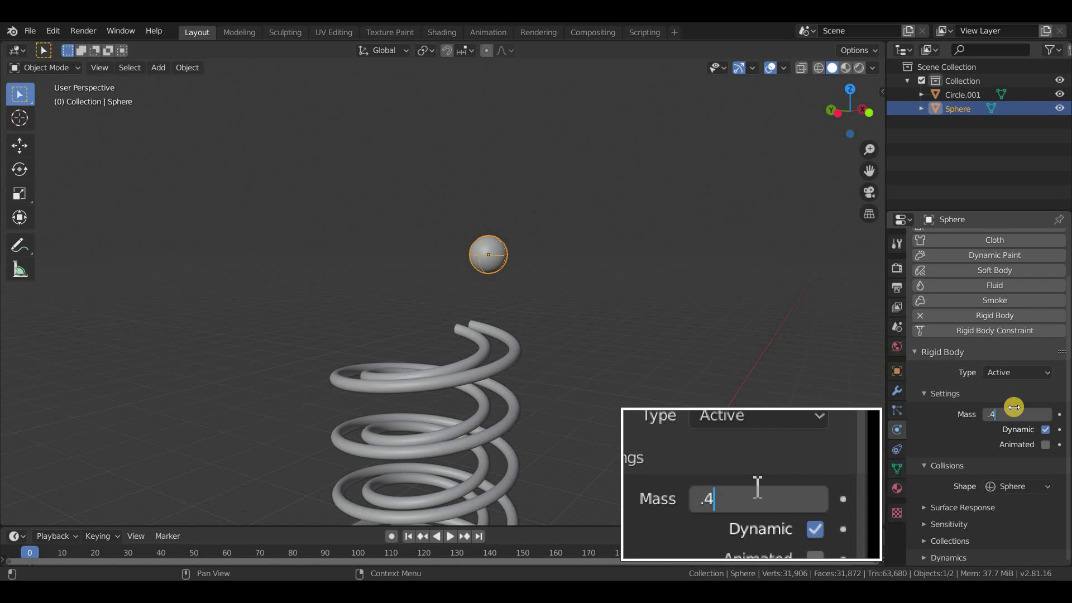
{"action": "left_click", "coordinate": [660, 389]}
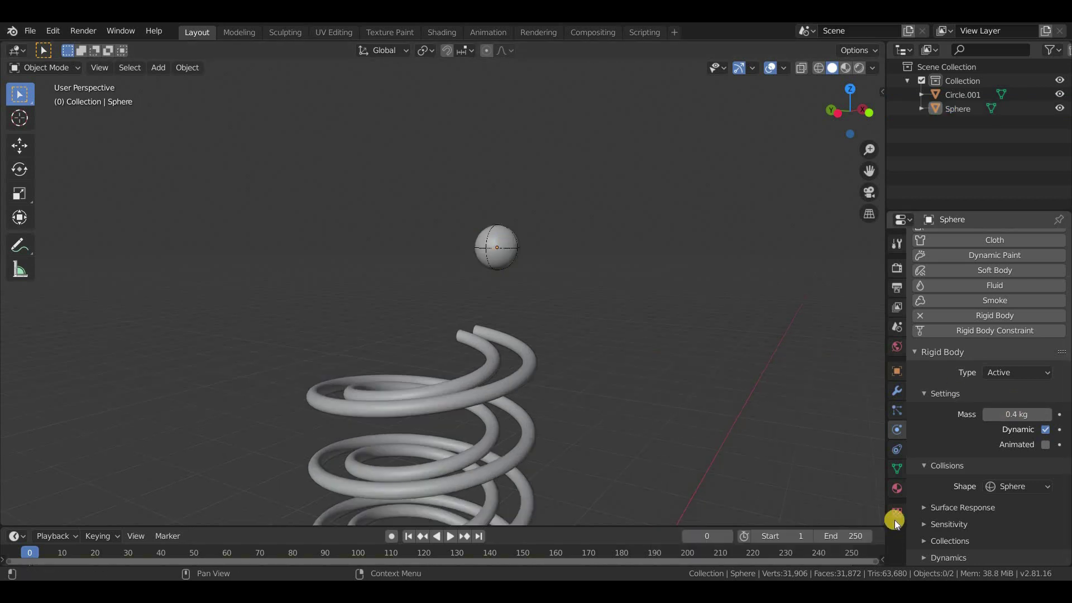
Step: Set the animation's end frame to 200 and the scene's Rigid Body World speed to 3
{"action": "left_click", "coordinate": [849, 537]}
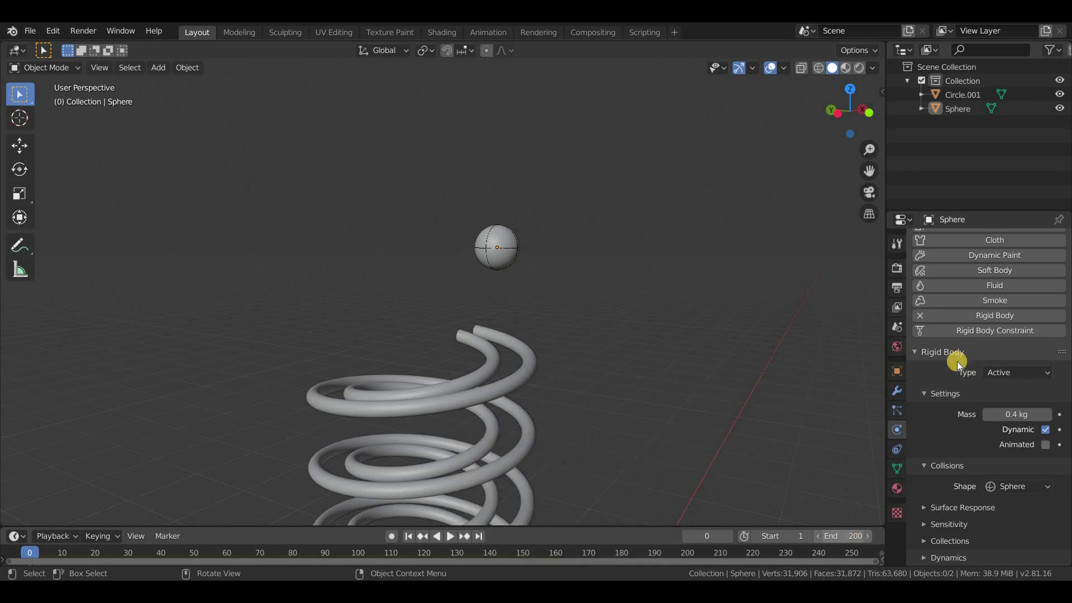
{"action": "left_click", "coordinate": [895, 329]}
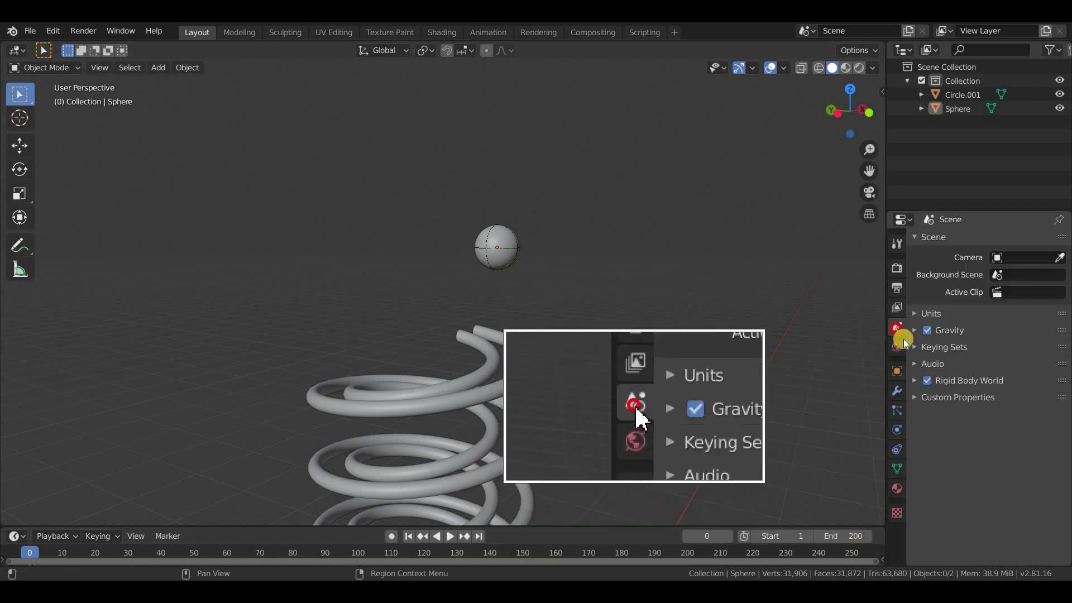
{"action": "left_click", "coordinate": [965, 380]}
{"action": "scroll", "coordinate": [1012, 458], "scroll_direction": "down", "scroll_amount": 1}
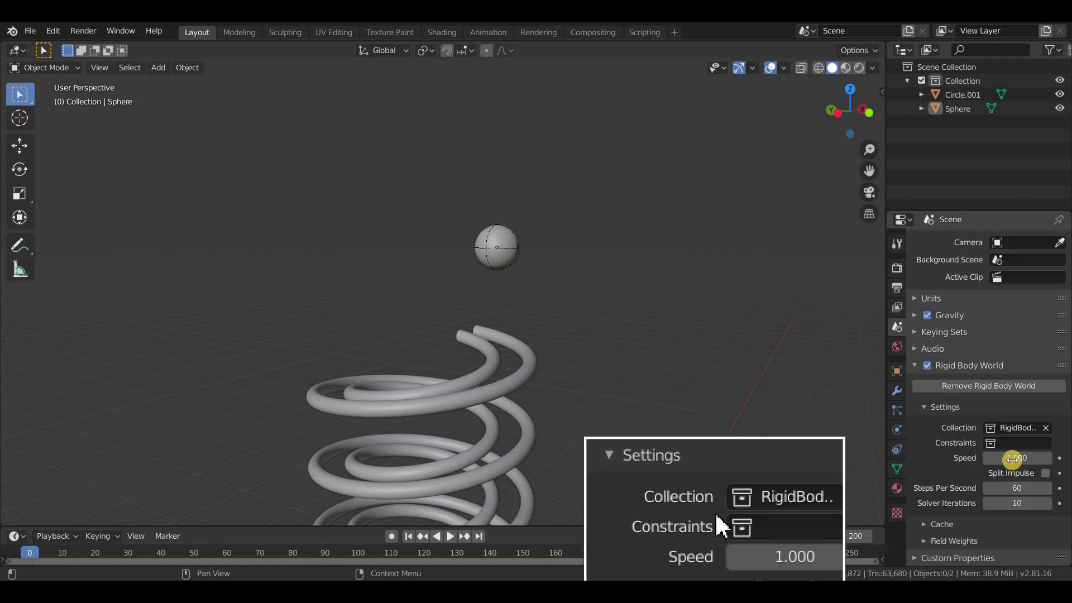
{"action": "left_click", "coordinate": [1012, 459]}
{"action": "type", "text": "1.0"}
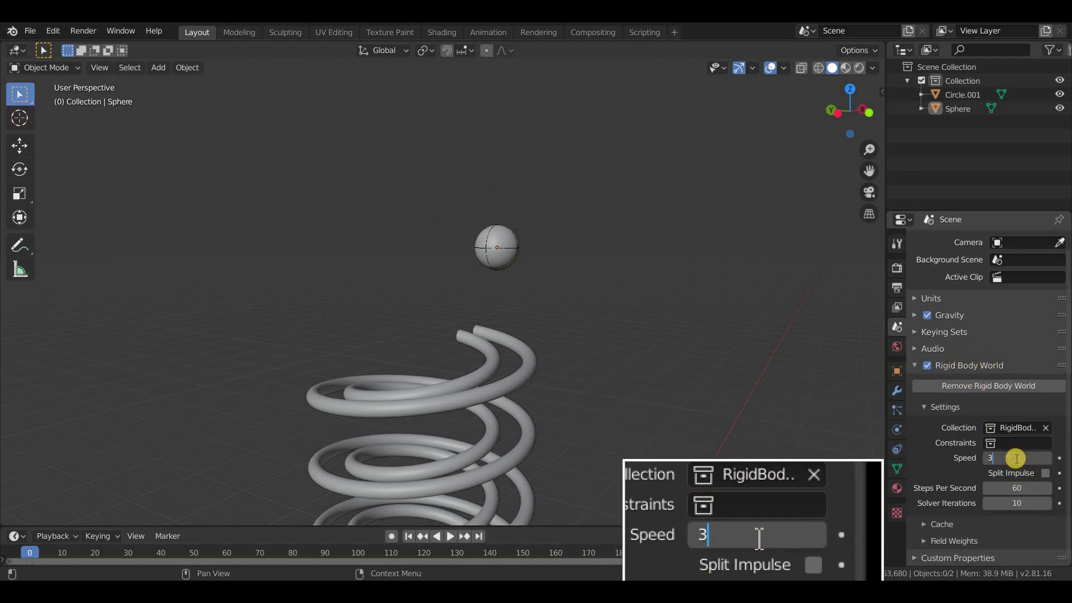
{"action": "key", "text": "Return"}
Step: Play the simulation twice from the start and examine how the sphere lands and rolls on the rails
{"action": "key", "text": "space"}
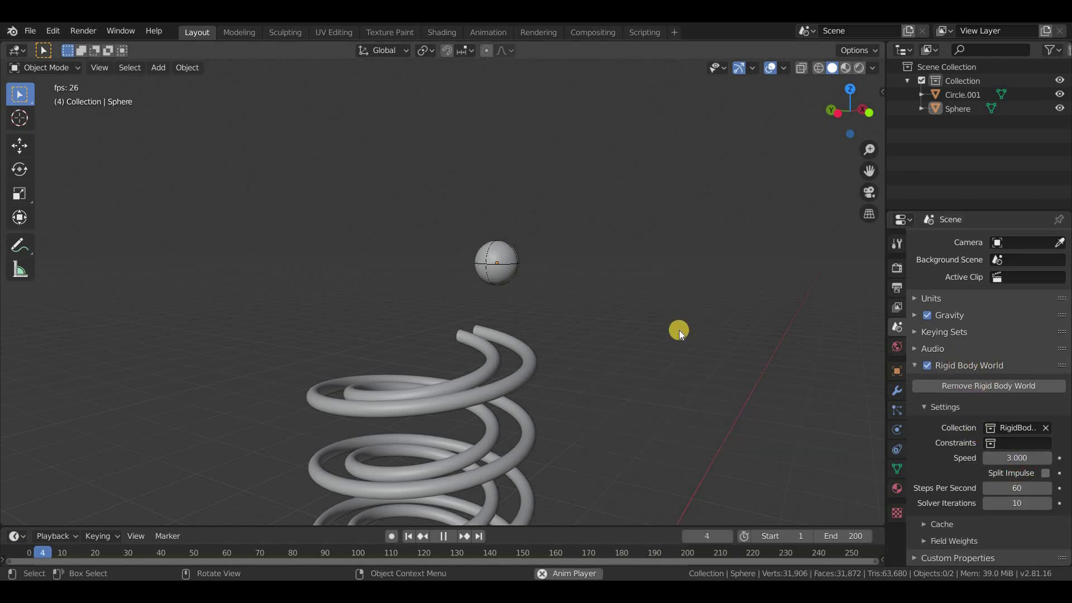
{"action": "middle_click_drag", "start_coordinate": [755, 423], "coordinate": [784, 418]}
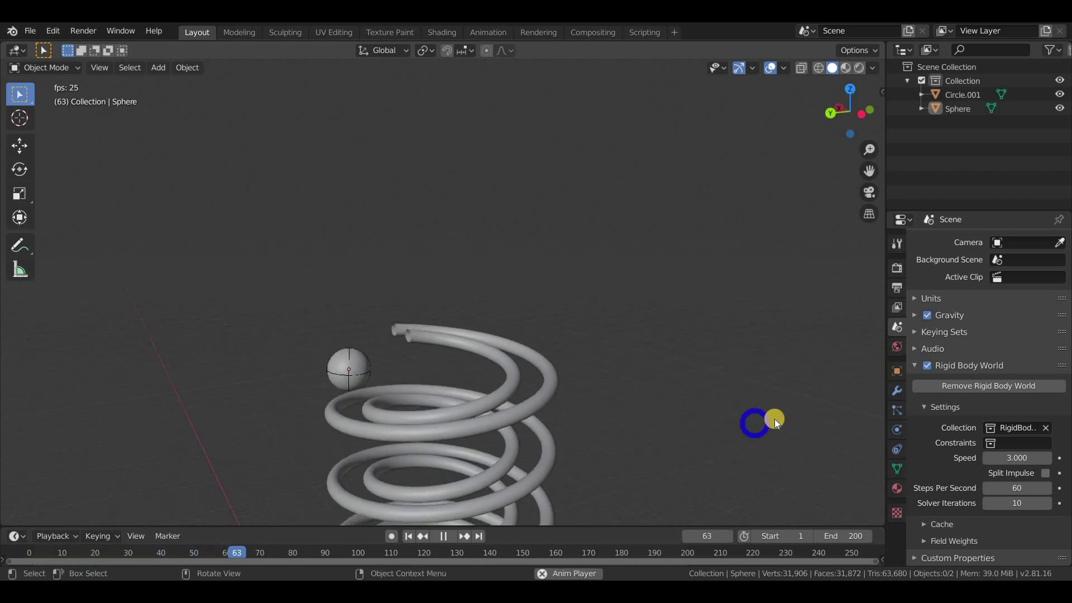
{"action": "left_click", "coordinate": [799, 553]}
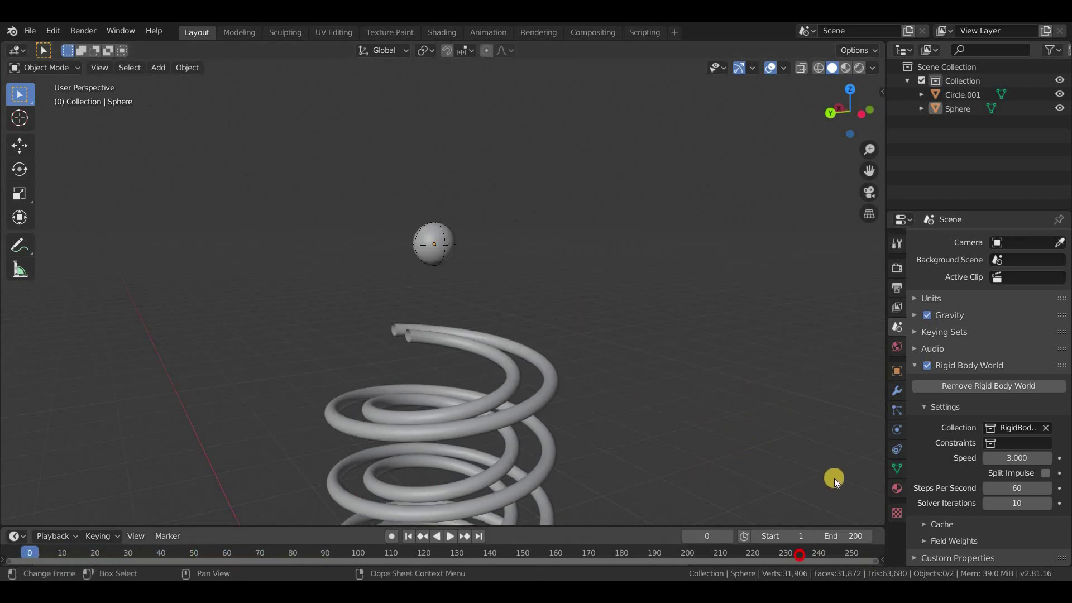
{"action": "key", "text": "space"}
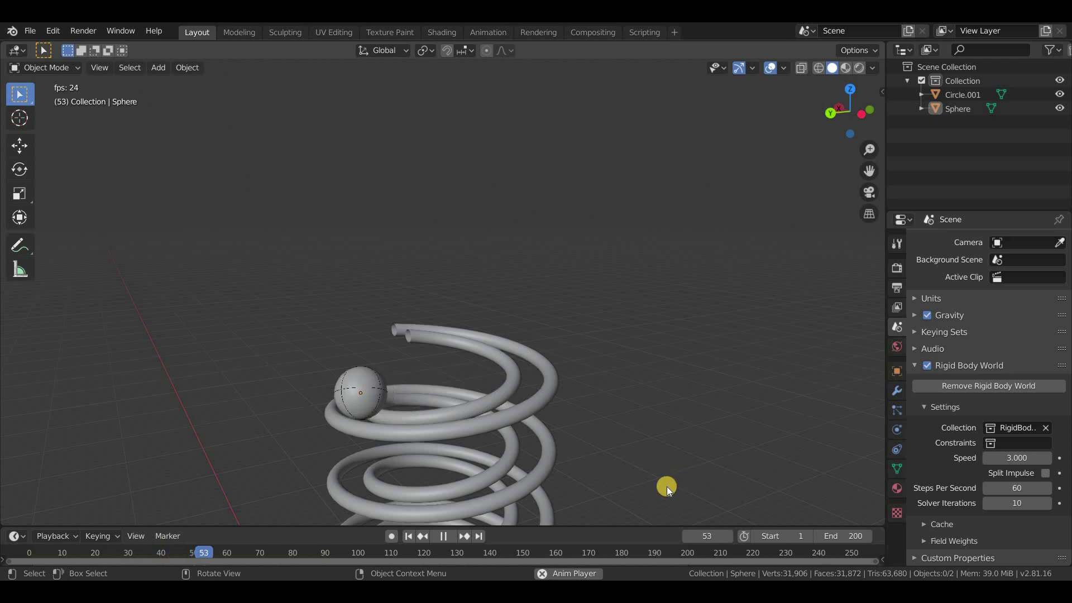
{"action": "middle_click_drag", "start_coordinate": [570, 494], "coordinate": [558, 420]}
{"action": "key", "text": "space"}
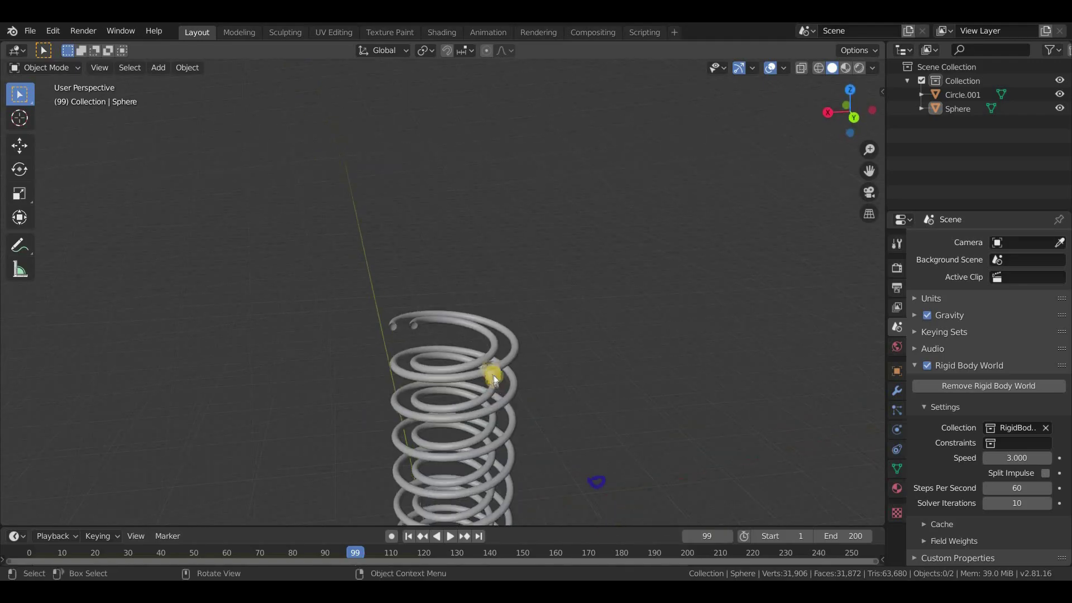
Step: In the spiral's mesh, raise the entire linked outer rail by 0.4 m along the global Z axis
{"action": "left_click", "coordinate": [490, 370]}
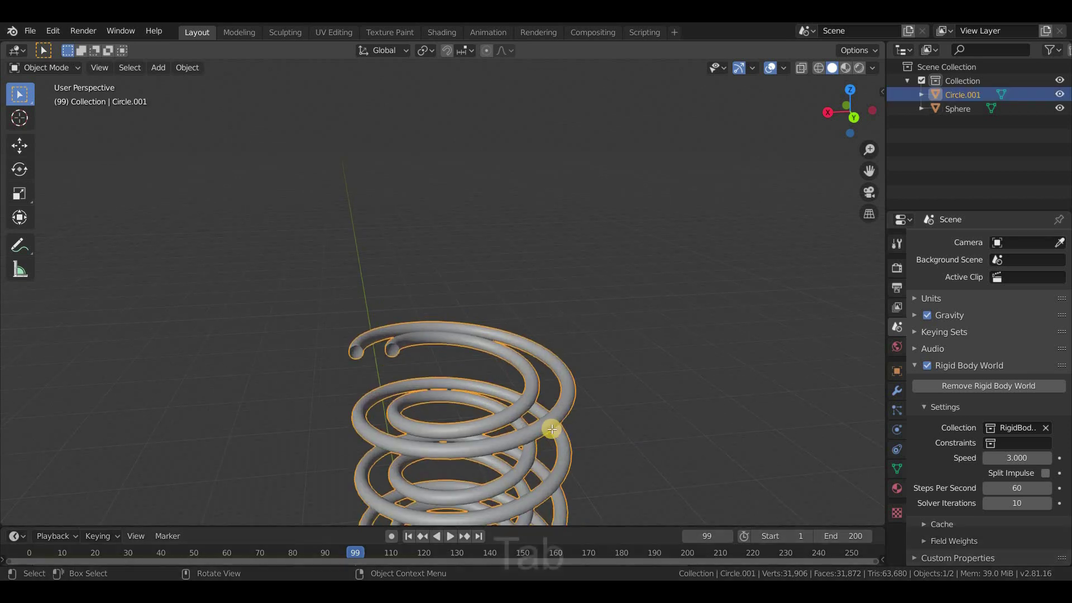
{"action": "key", "text": "Tab"}
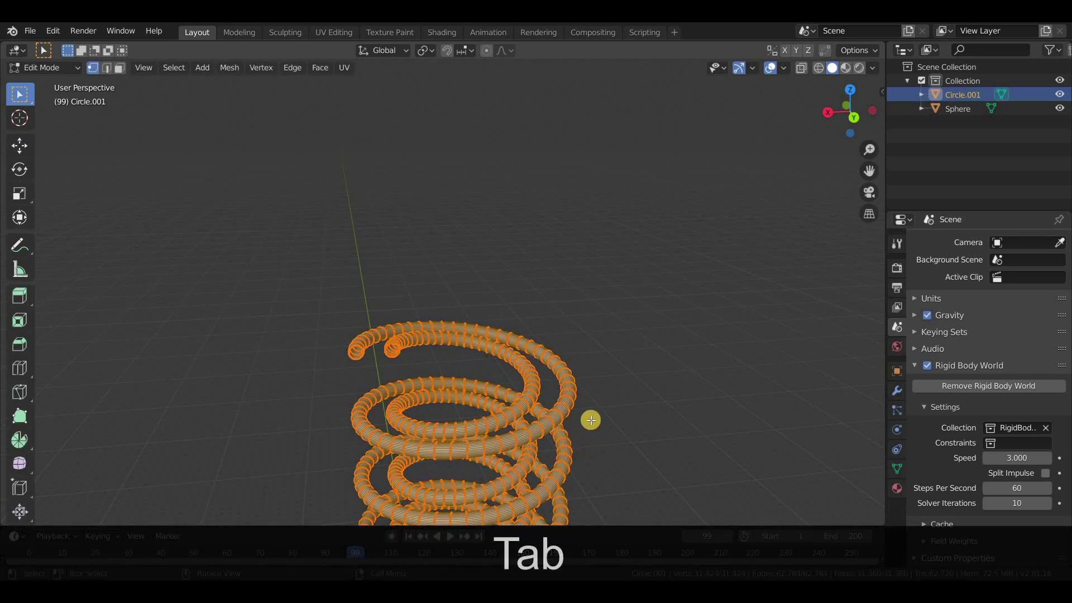
{"action": "left_click", "coordinate": [552, 421]}
{"action": "scroll", "coordinate": [575, 435], "scroll_direction": "up", "scroll_amount": 3}
{"action": "middle_click_drag", "start_coordinate": [557, 356], "coordinate": [551, 300], "text": "shift"}
{"action": "scroll", "coordinate": [598, 345], "scroll_direction": "up", "scroll_amount": 2}
{"action": "middle_click_drag", "start_coordinate": [682, 414], "coordinate": [569, 307], "text": "shift"}
{"action": "scroll", "coordinate": [566, 329], "scroll_direction": "up", "scroll_amount": 2}
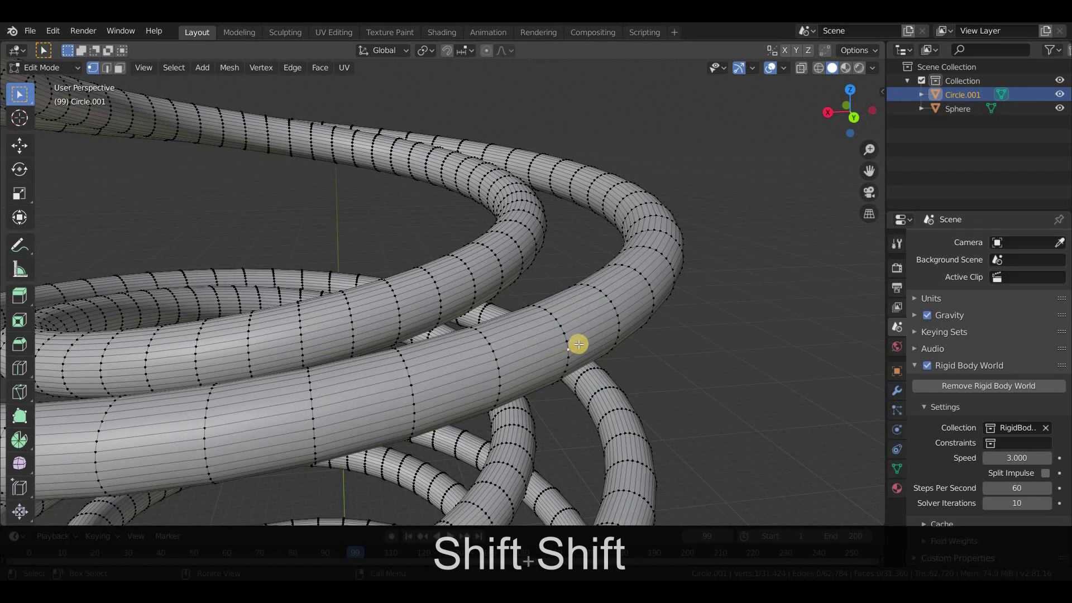
{"action": "key", "text": "l"}
{"action": "scroll", "coordinate": [576, 343], "scroll_direction": "down", "scroll_amount": 10}
{"action": "middle_click_drag", "start_coordinate": [670, 373], "coordinate": [639, 390]}
{"action": "scroll", "coordinate": [600, 394], "scroll_direction": "up", "scroll_amount": 2}
{"action": "scroll", "coordinate": [536, 440], "scroll_direction": "up", "scroll_amount": 12, "text": "shift"}
{"action": "scroll", "coordinate": [554, 446], "scroll_direction": "down", "scroll_amount": 3, "text": "shift"}
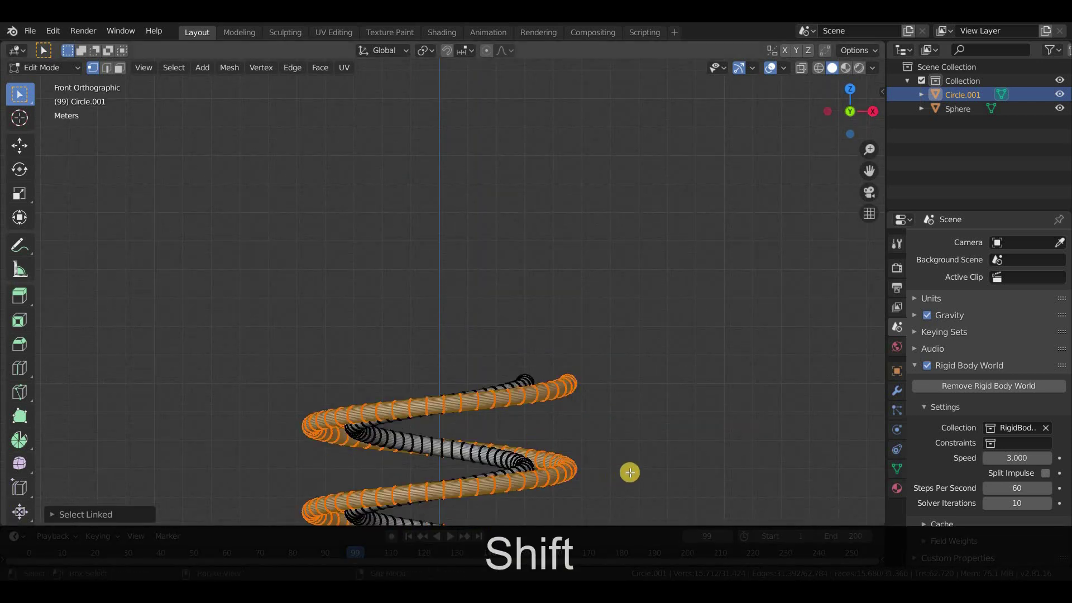
{"action": "scroll", "coordinate": [629, 473], "scroll_direction": "up", "scroll_amount": 1}
{"action": "middle_click_drag", "start_coordinate": [630, 472], "coordinate": [598, 324], "text": "shift"}
{"action": "scroll", "coordinate": [699, 217], "scroll_direction": "up", "scroll_amount": 2}
{"action": "middle_click_drag", "start_coordinate": [698, 217], "coordinate": [742, 203], "text": "shift"}
{"action": "key", "text": "g"}
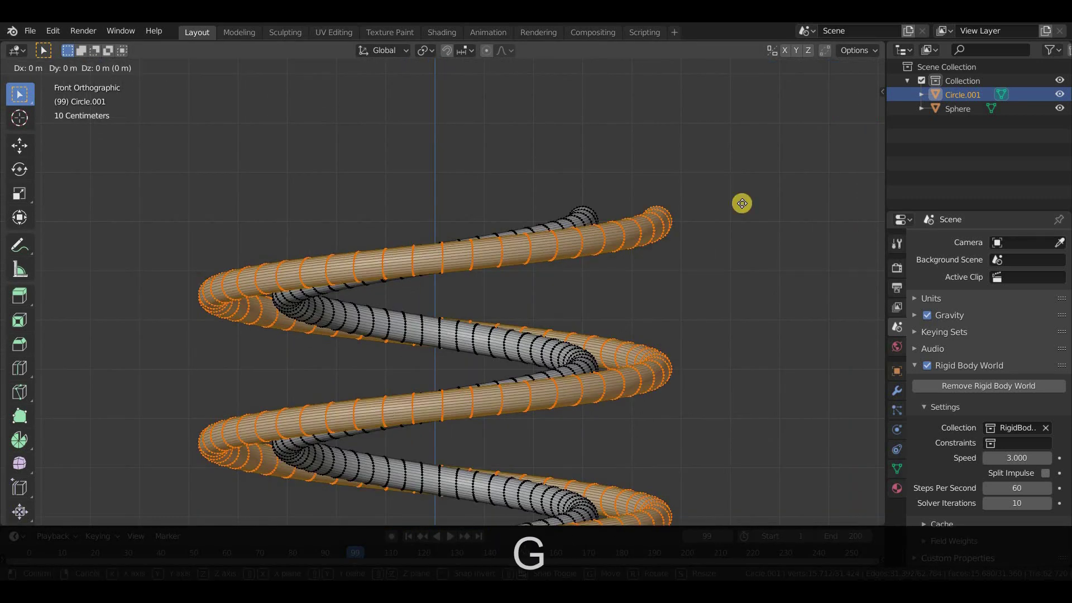
{"action": "key", "text": "z"}
{"action": "type", "text": "."}
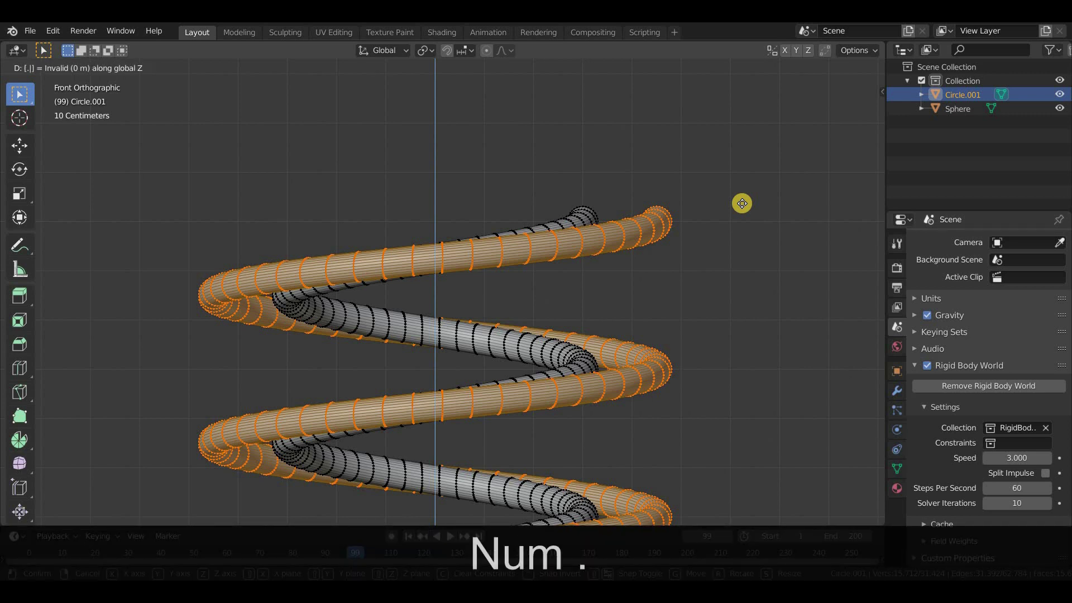
{"action": "type", "text": "4"}
{"action": "key", "text": "Return"}
{"action": "middle_click_drag", "start_coordinate": [718, 286], "coordinate": [797, 290]}
{"action": "key", "text": "Tab"}
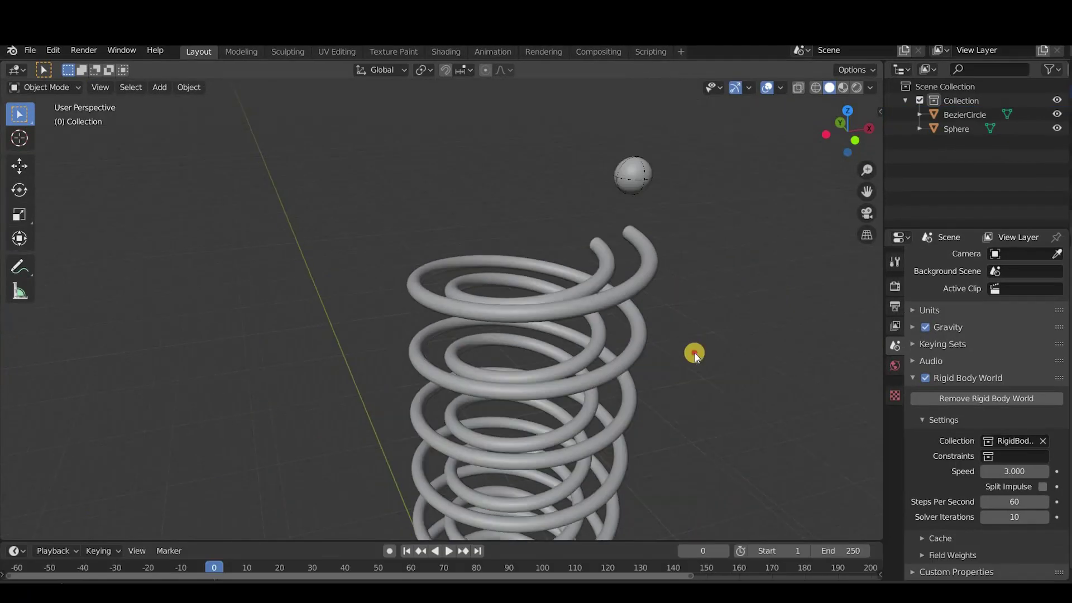
Step: Play the simulation from the start and examine how the sphere rolls down the banked rails
{"action": "scroll", "coordinate": [698, 357], "scroll_direction": "down", "scroll_amount": 3}
{"action": "key", "text": "space"}
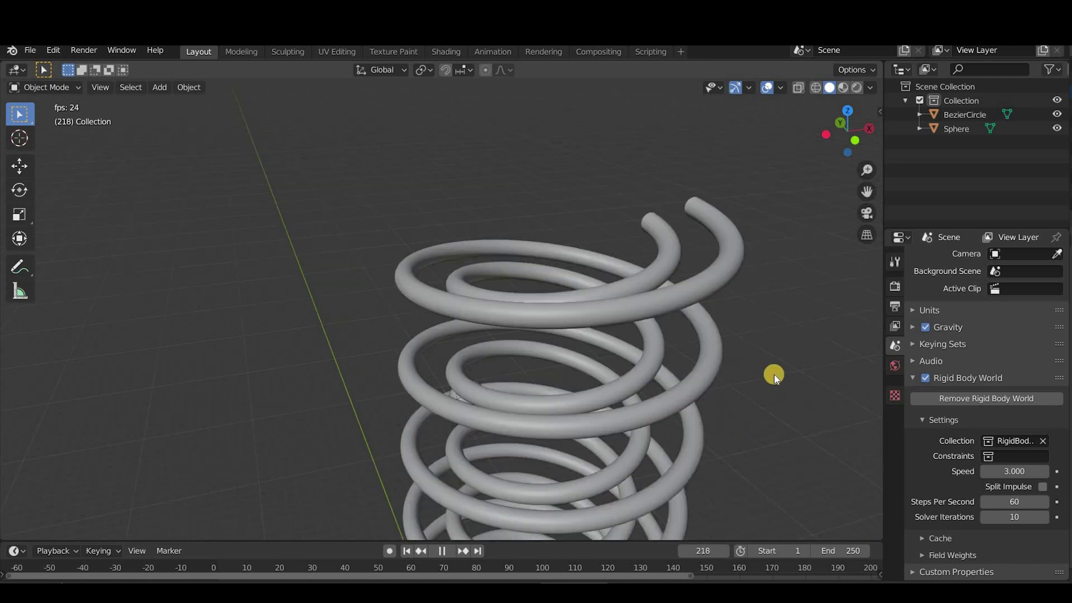
{"action": "key", "text": "space"}
{"action": "scroll", "coordinate": [643, 337], "scroll_direction": "down", "scroll_amount": 6}
Step: Add a mesh cylinder and raise it along Z to float above the spiral's upper end
{"action": "key", "text": "shift+a"}
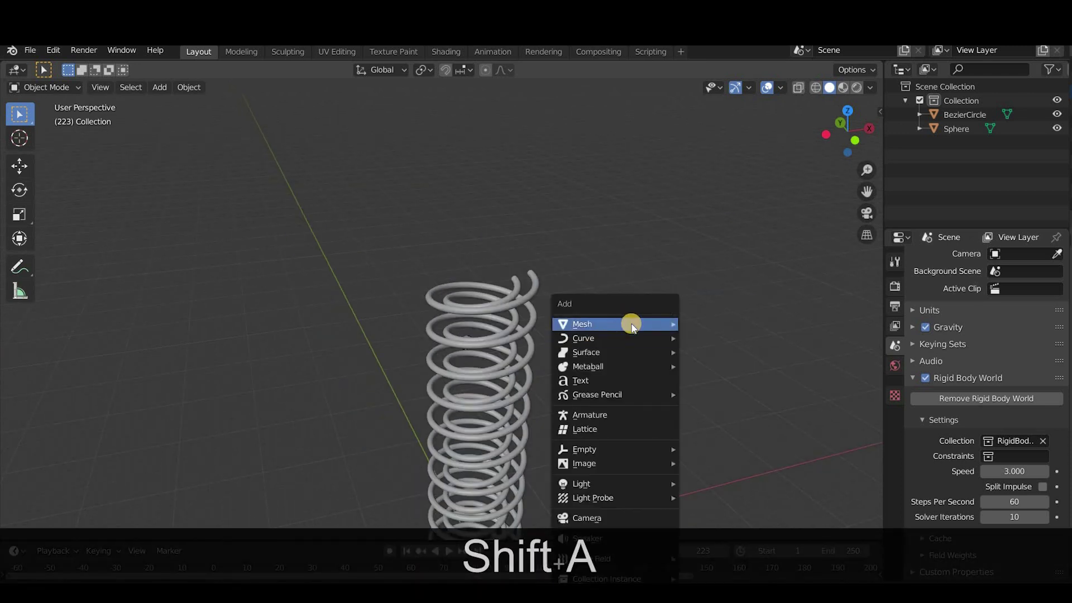
{"action": "mouse_move", "coordinate": [632, 327]}
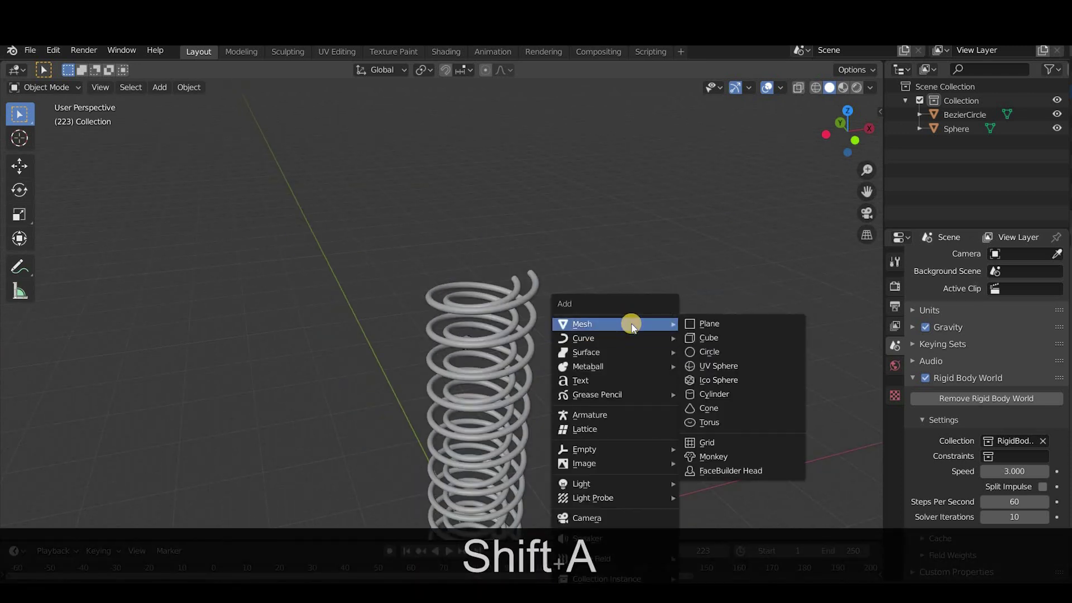
{"action": "left_click", "coordinate": [712, 394]}
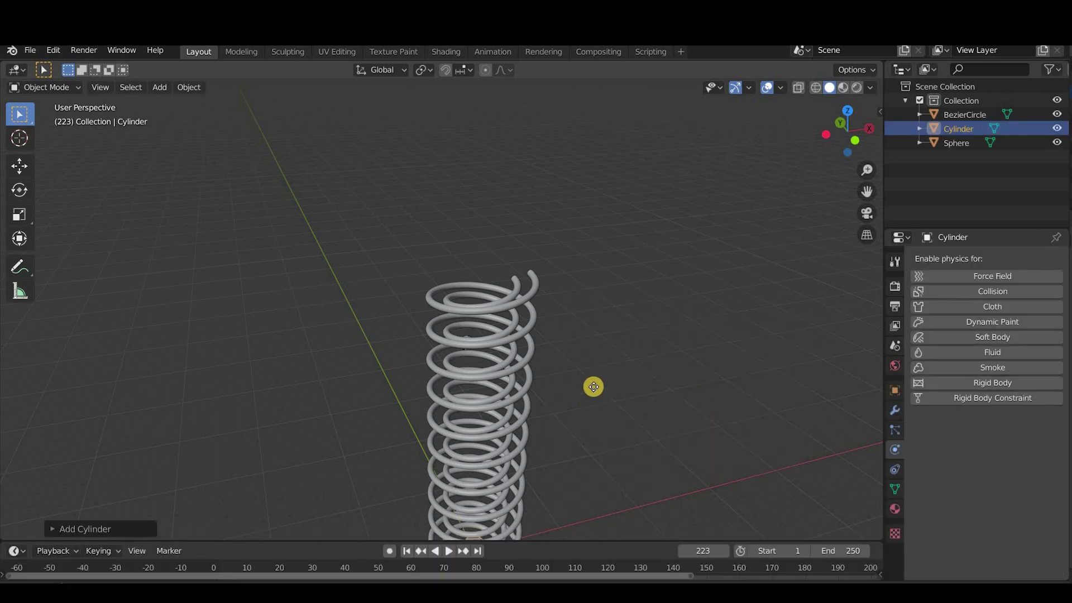
{"action": "key", "text": "g"}
{"action": "key", "text": "z"}
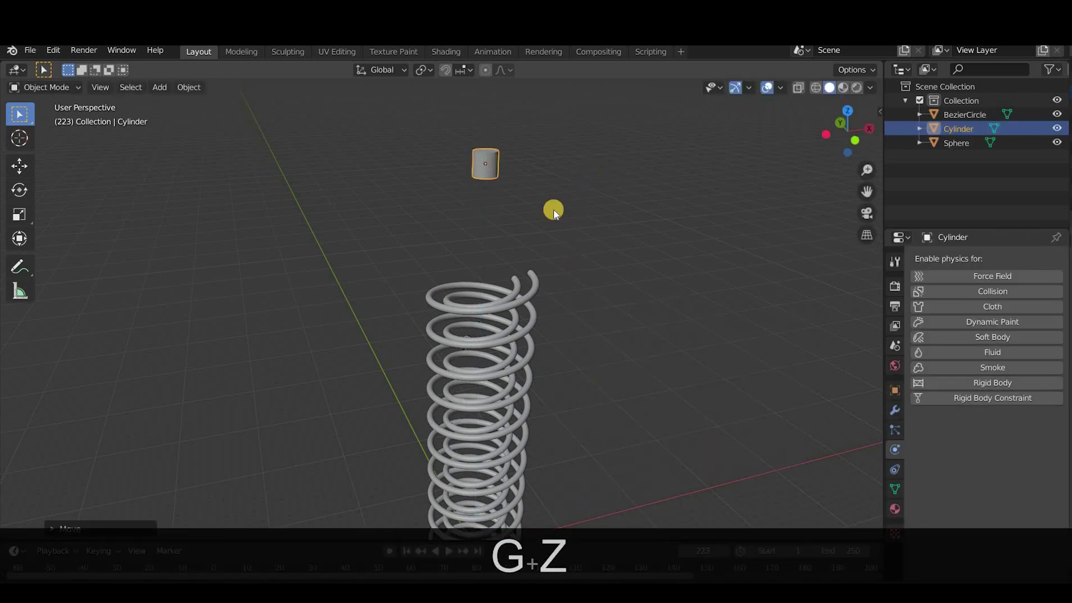
{"action": "left_click", "coordinate": [554, 208]}
Step: Stretch the cylinder along Z into a tall column and scale it to about twice the sphere's width
{"action": "key", "text": "s"}
{"action": "key", "text": "z"}
{"action": "left_click", "coordinate": [617, 418]}
{"action": "middle_click_drag", "start_coordinate": [509, 385], "coordinate": [569, 407], "text": "alt"}
{"action": "scroll", "coordinate": [490, 328], "scroll_direction": "up", "scroll_amount": 5}
{"action": "key", "text": "s"}
{"action": "left_click", "coordinate": [514, 303]}
{"action": "key", "text": "g"}
{"action": "key", "text": "z"}
{"action": "key", "text": "Escape"}
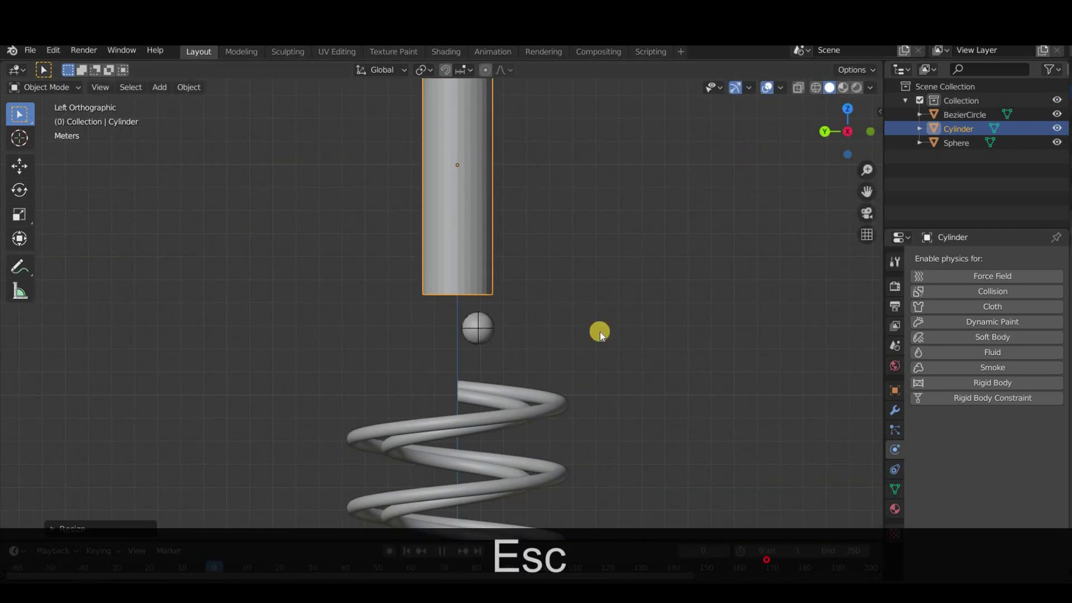
Step: Align the cylinder over the sphere in side and front views, and lower it along Z until it encloses the sphere
{"action": "key", "text": "g"}
{"action": "left_click", "coordinate": [548, 275]}
{"action": "middle_click_drag", "start_coordinate": [547, 275], "coordinate": [595, 306], "text": "alt"}
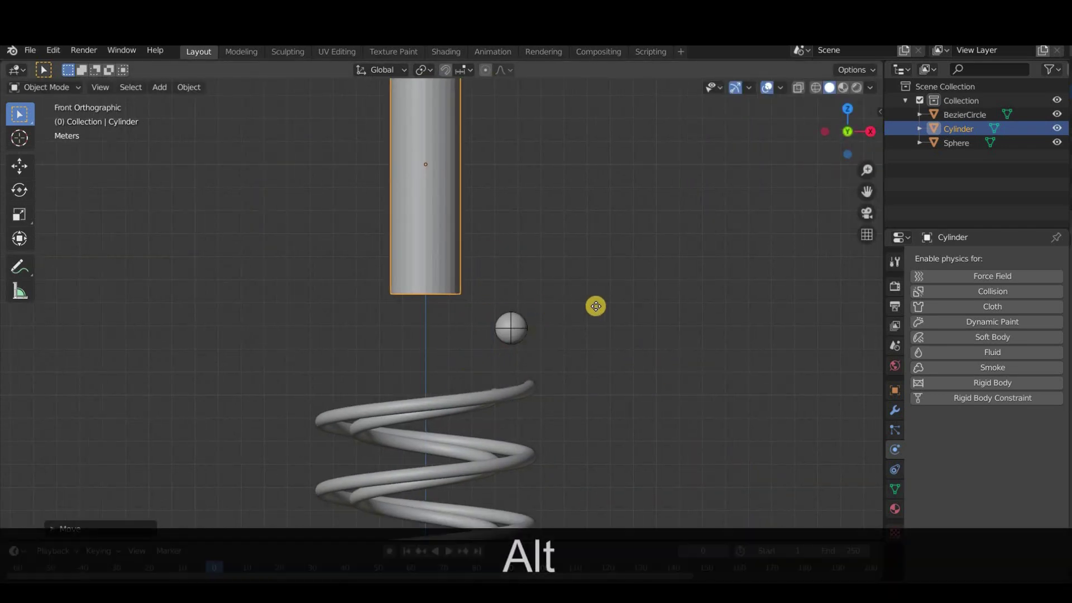
{"action": "key", "text": "g"}
{"action": "left_click", "coordinate": [626, 306]}
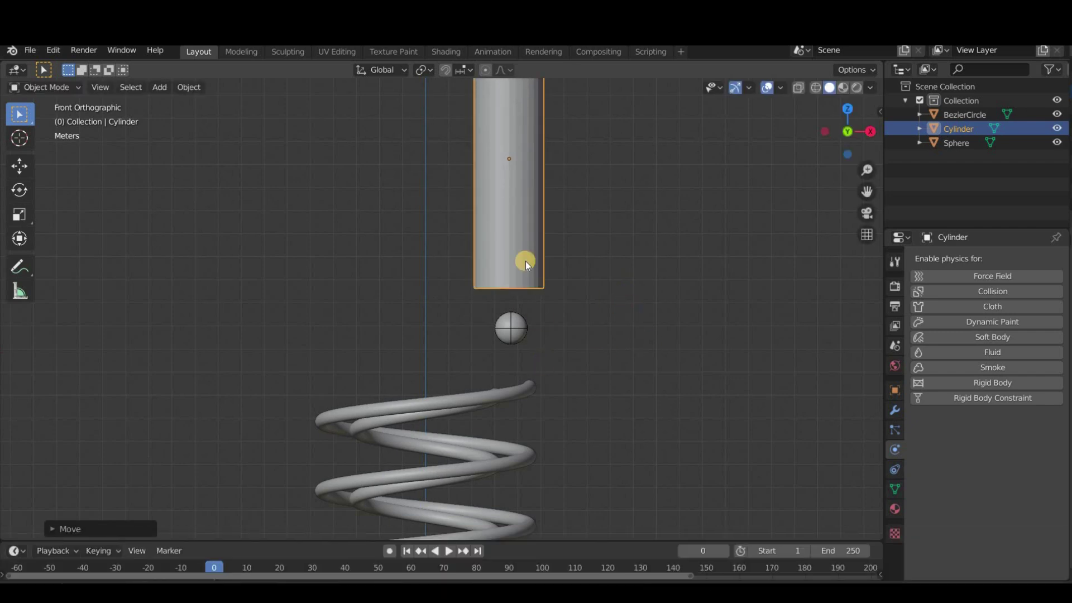
{"action": "key", "text": "g"}
{"action": "key", "text": "z"}
{"action": "left_click", "coordinate": [614, 368]}
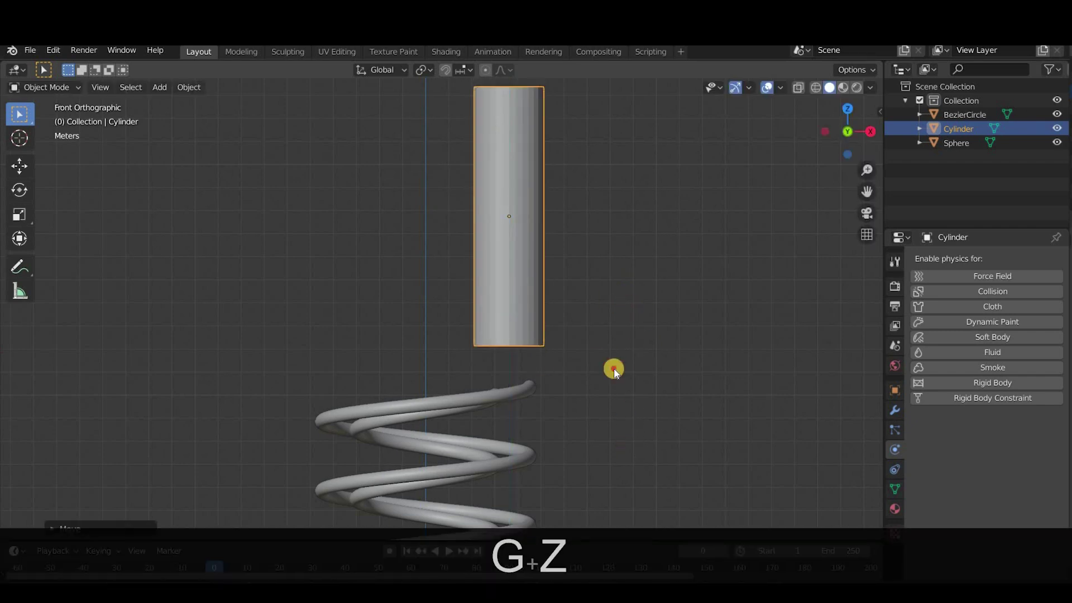
{"action": "left_click", "coordinate": [614, 367]}
Step: Delete the cylinder's top and bottom cap faces to make it an open tube
{"action": "middle_click_drag", "start_coordinate": [570, 410], "coordinate": [536, 167]}
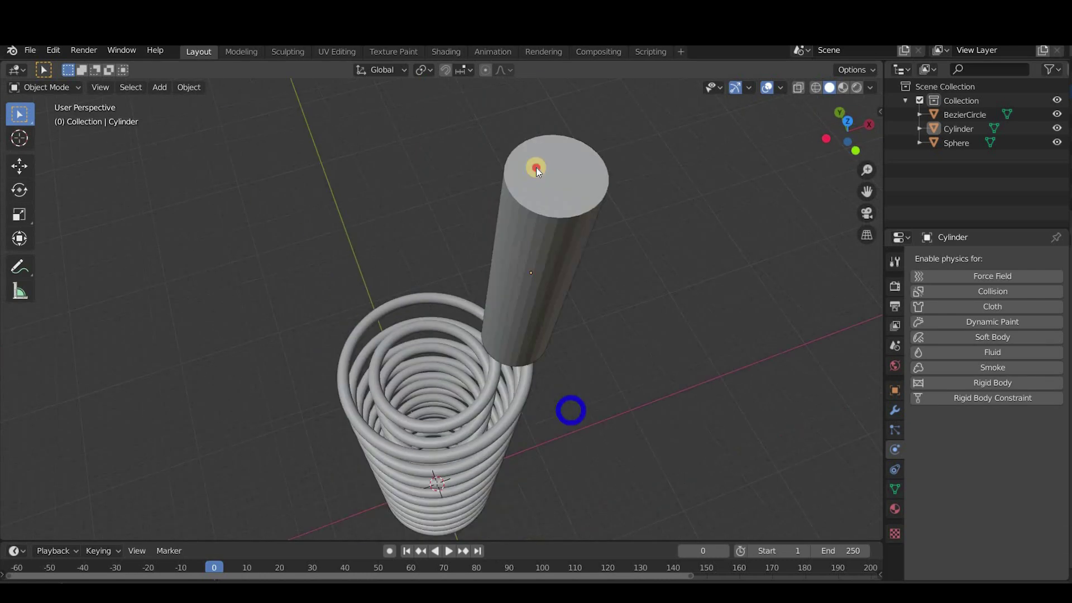
{"action": "left_click", "coordinate": [563, 200]}
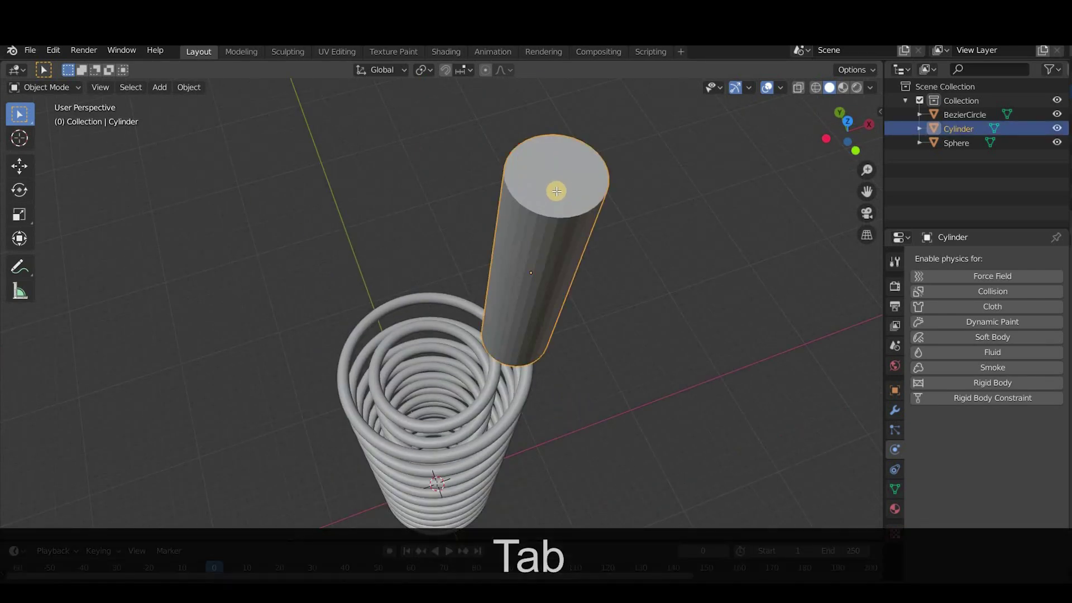
{"action": "key", "text": "Tab"}
{"action": "key", "text": "3"}
{"action": "left_click", "coordinate": [651, 285]}
{"action": "middle_click_drag", "start_coordinate": [651, 290], "coordinate": [630, 95]}
{"action": "left_click", "coordinate": [541, 313], "text": "shift"}
{"action": "middle_click_drag", "start_coordinate": [619, 324], "coordinate": [622, 339]}
{"action": "key", "text": "x"}
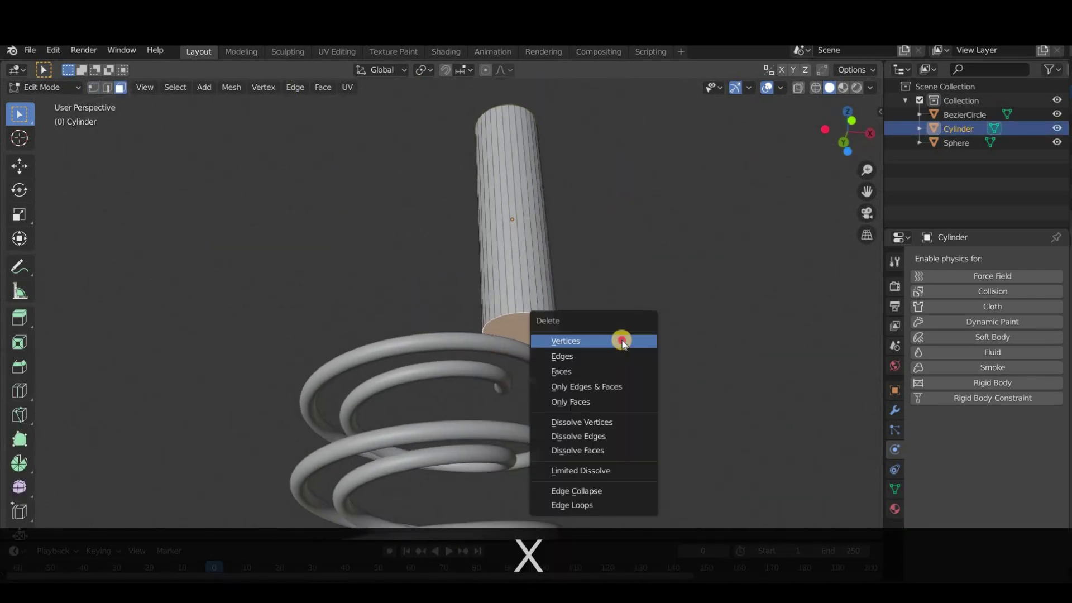
{"action": "left_click", "coordinate": [571, 371]}
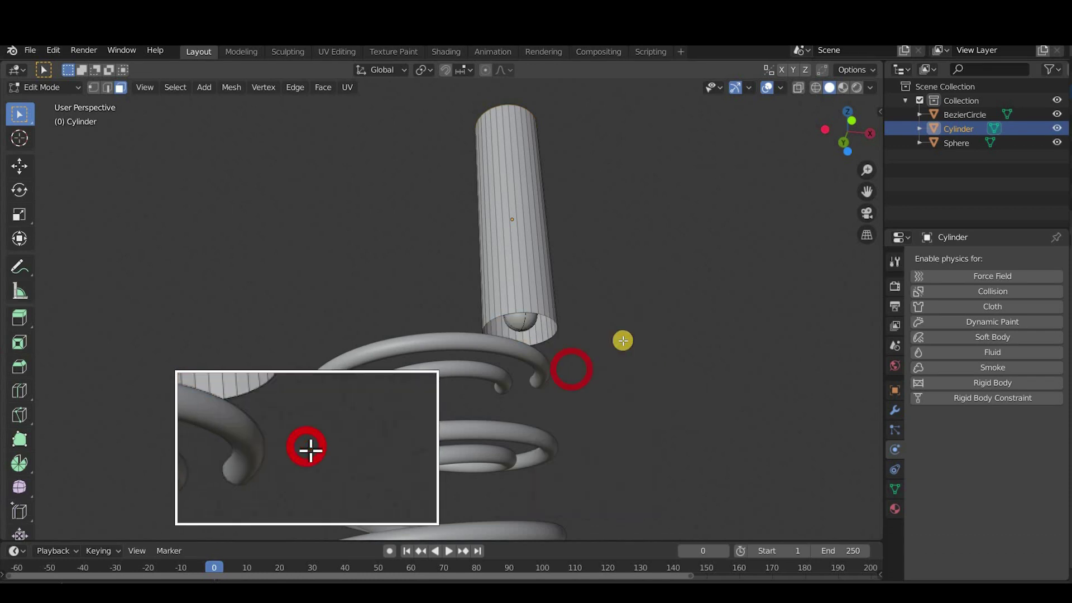
Step: Return to Object Mode and shade the open tube smooth
{"action": "middle_click_drag", "start_coordinate": [640, 375], "coordinate": [618, 351]}
{"action": "key", "text": "Tab"}
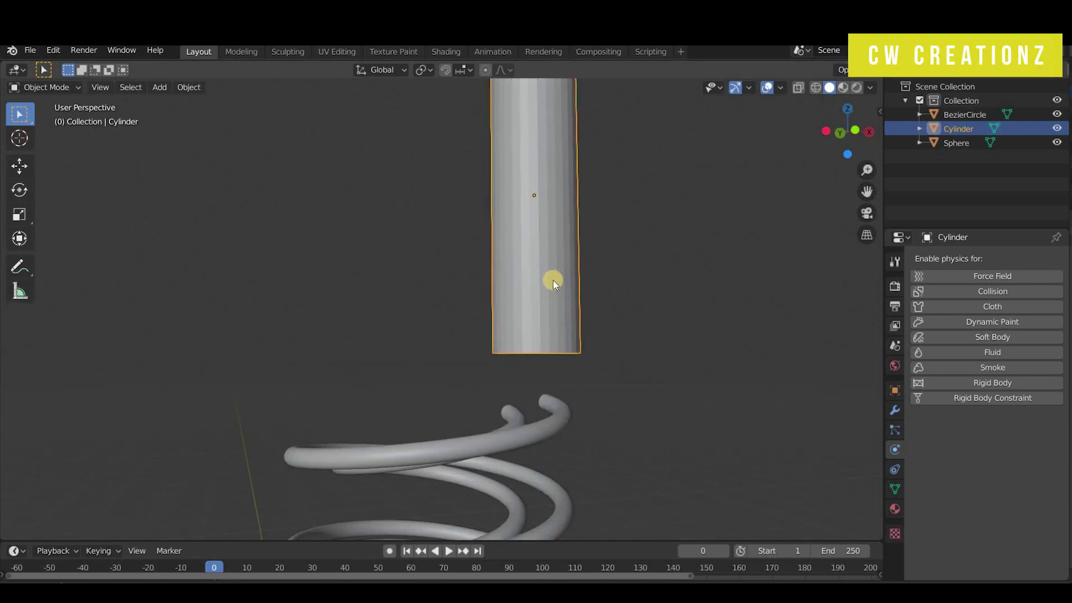
{"action": "right_click", "coordinate": [542, 283]}
{"action": "left_click", "coordinate": [542, 282]}
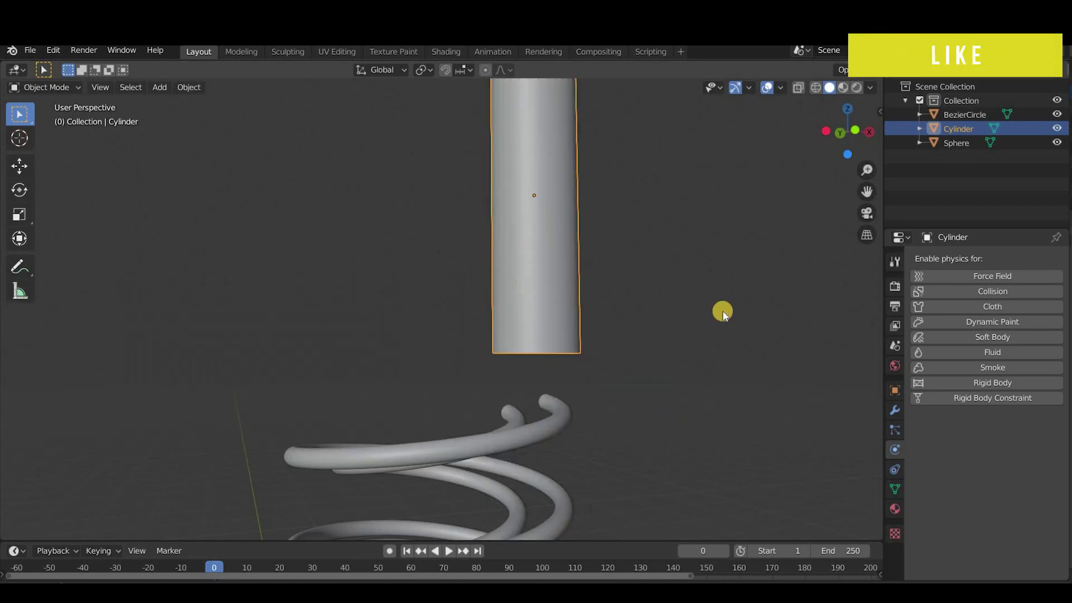
Step: In the spiral's mesh, close the open upper ends of both rails by filling their edge loops with faces
{"action": "middle_click_drag", "start_coordinate": [677, 361], "coordinate": [621, 417]}
{"action": "left_click", "coordinate": [619, 416]}
{"action": "key", "text": "Tab"}
{"action": "scroll", "coordinate": [628, 423], "scroll_direction": "up", "scroll_amount": 5}
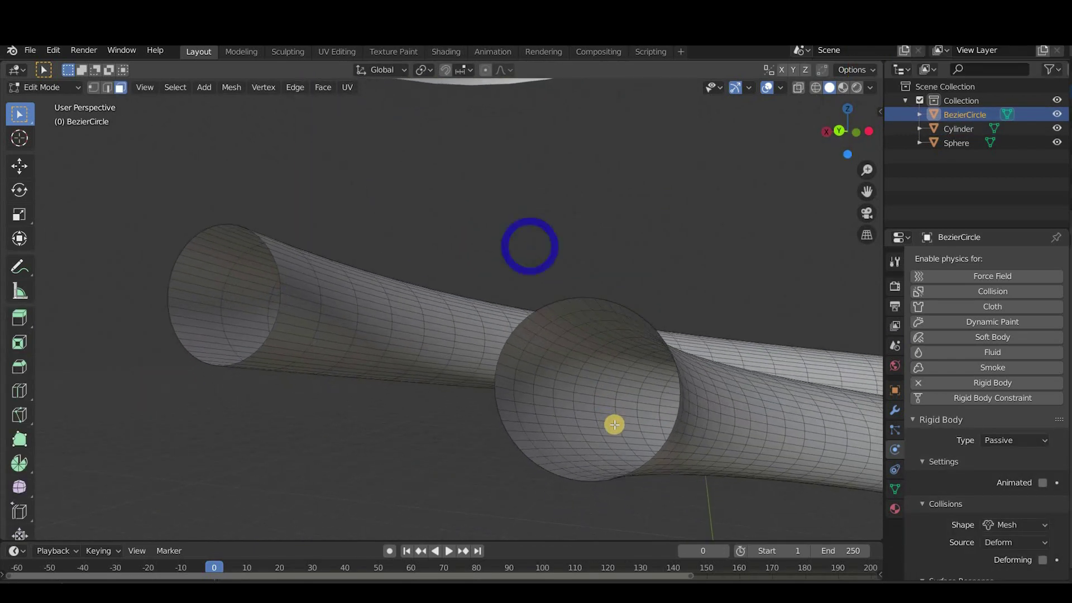
{"action": "key", "text": "2"}
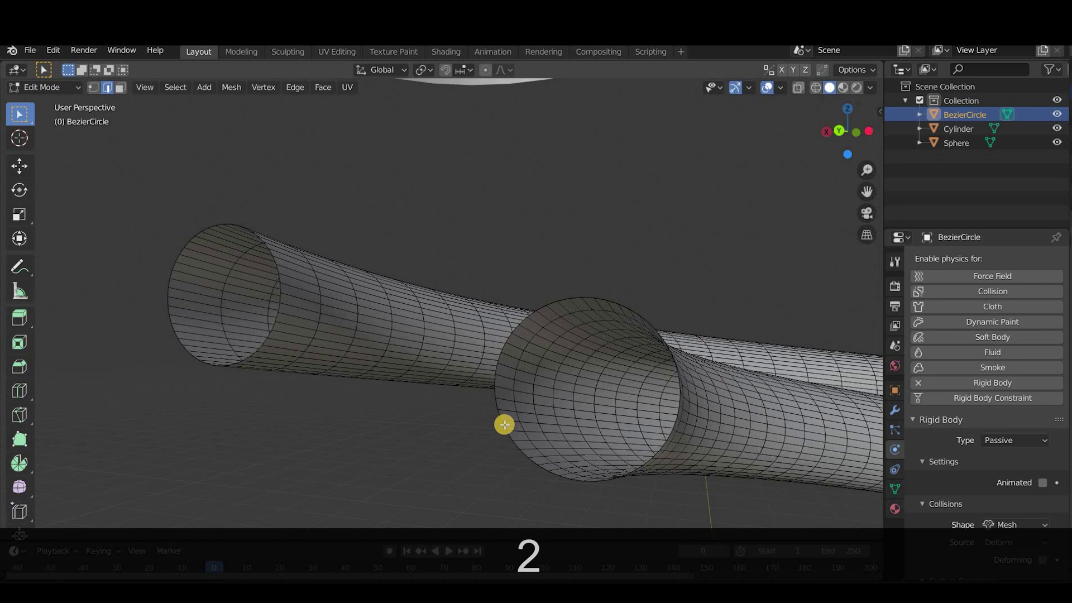
{"action": "left_click", "coordinate": [516, 436]}
{"action": "left_click", "coordinate": [511, 437], "text": "alt+shift"}
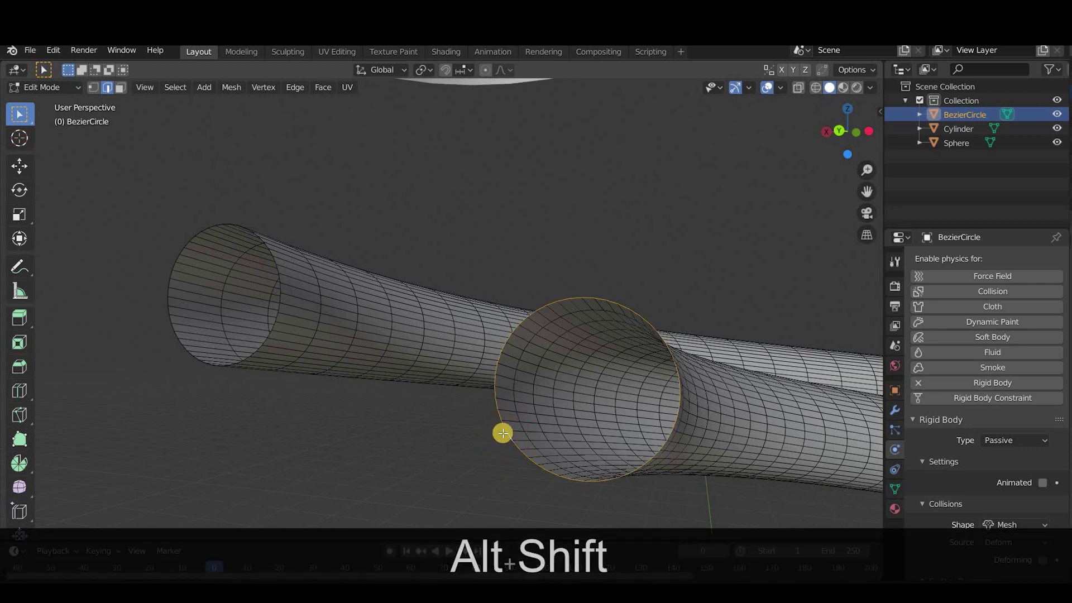
{"action": "key", "text": "f"}
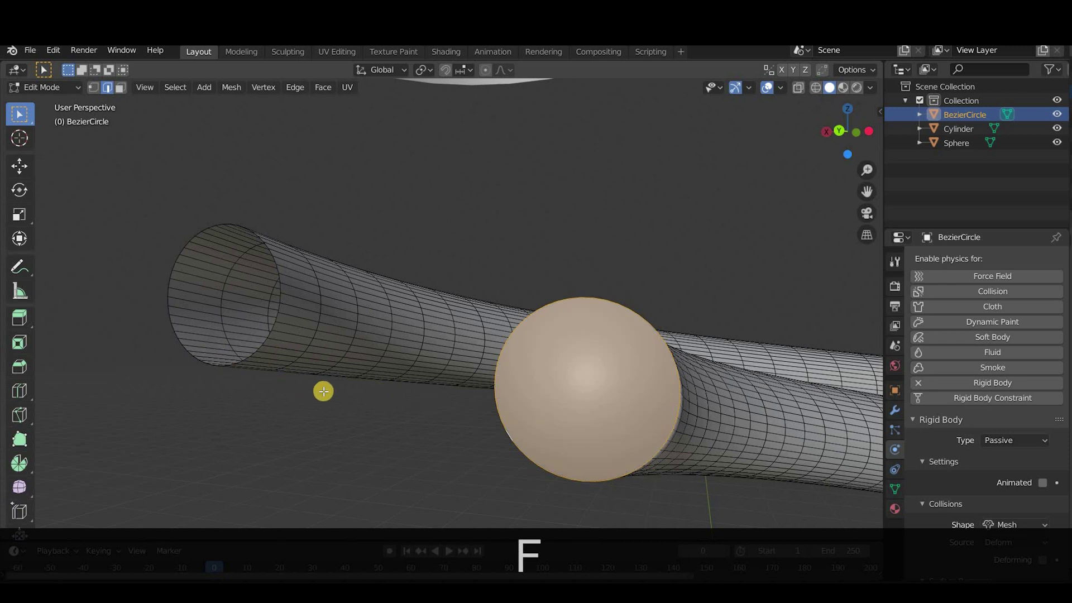
{"action": "middle_click_drag", "start_coordinate": [323, 391], "coordinate": [421, 319]}
{"action": "left_click", "coordinate": [224, 262], "text": "alt+shift"}
{"action": "key", "text": "f"}
{"action": "key", "text": "Tab"}
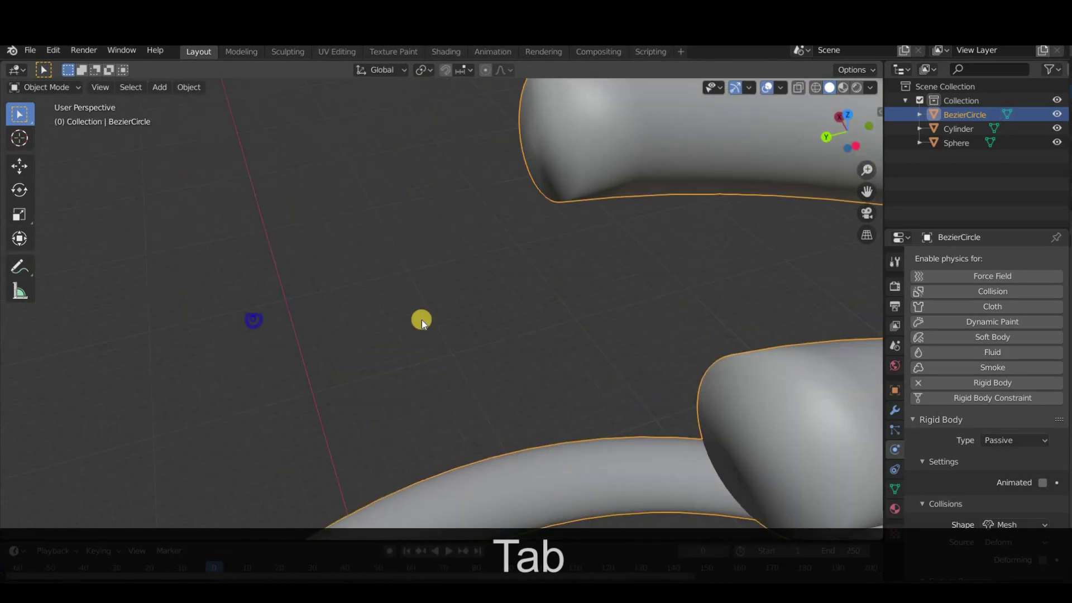
Step: Play the simulation again and examine how the sphere drops from the tube and rolls along the rails
{"action": "scroll", "coordinate": [421, 319], "scroll_direction": "down", "scroll_amount": 15}
{"action": "middle_click_drag", "start_coordinate": [506, 253], "coordinate": [512, 303]}
{"action": "key", "text": "shift+space"}
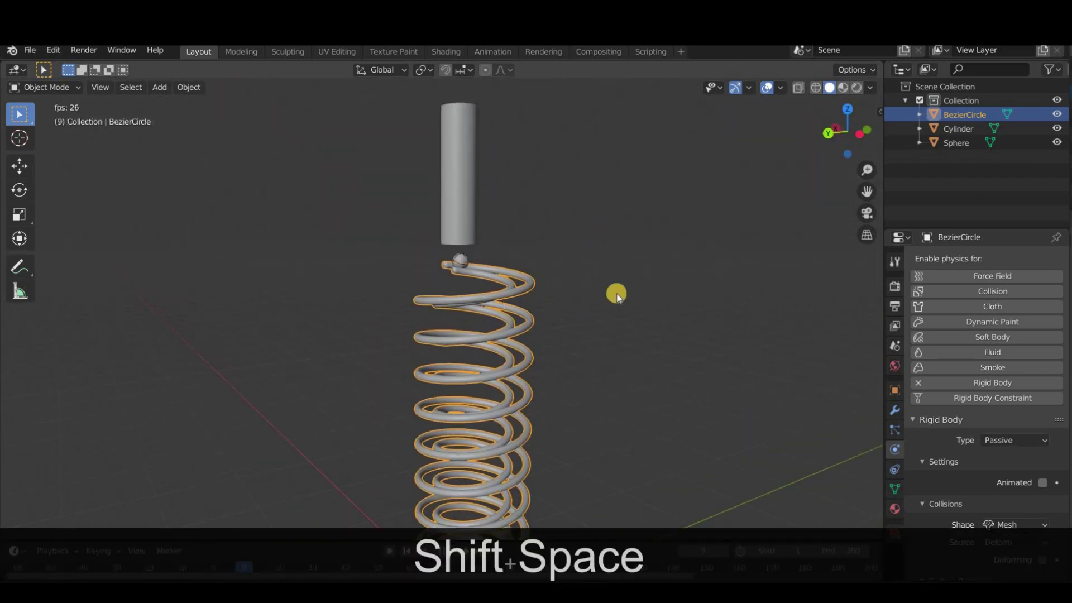
{"action": "left_click", "coordinate": [625, 324]}
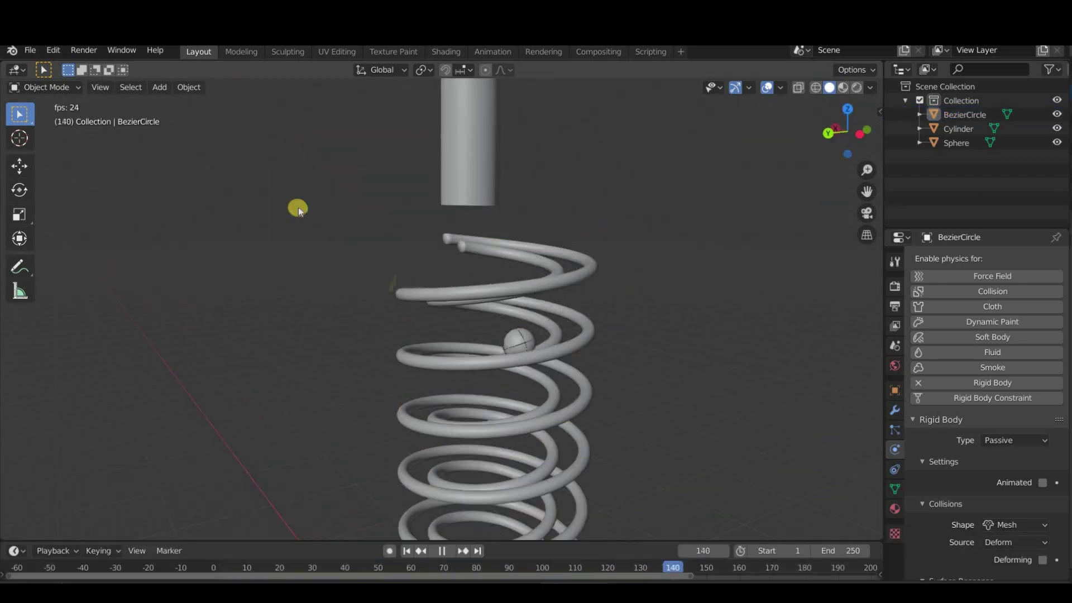
{"action": "key", "text": "space"}
{"action": "left_click", "coordinate": [677, 275]}
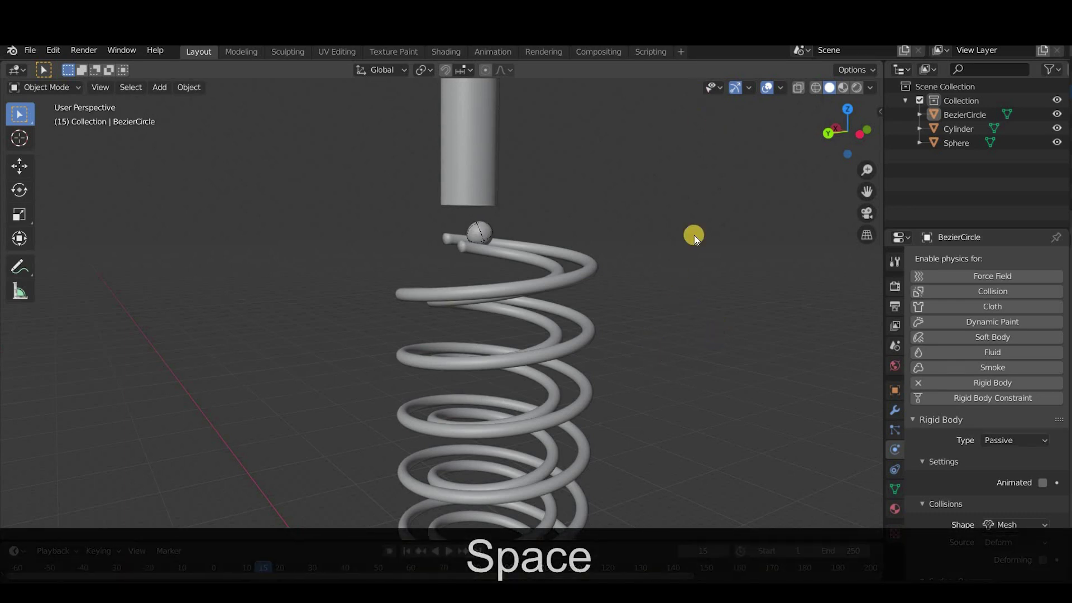
Step: Add a camera to the scene and view through it
{"action": "key", "text": "shift+a"}
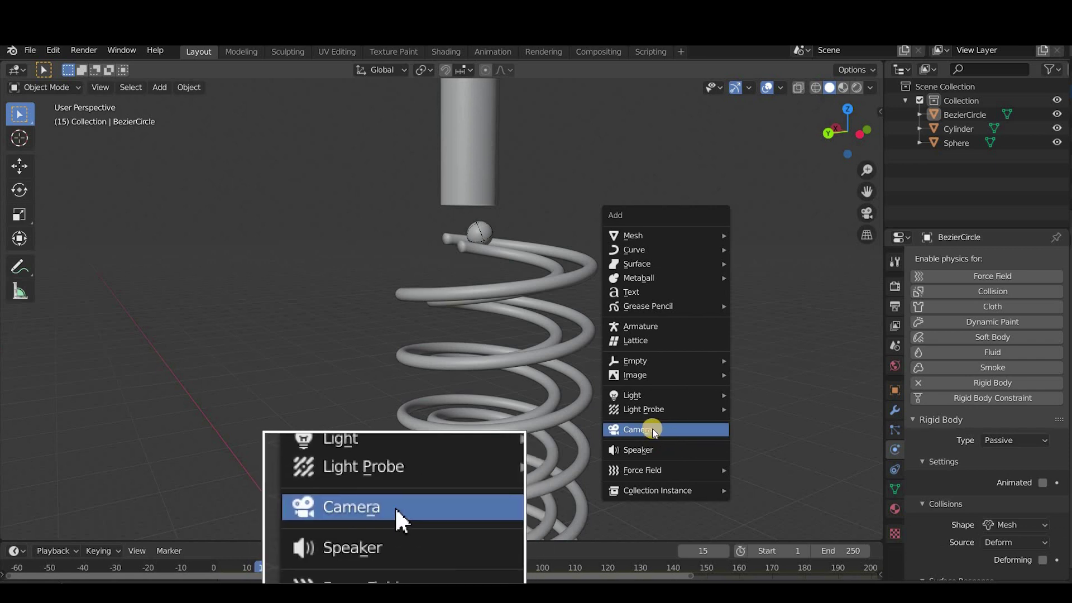
{"action": "left_click", "coordinate": [652, 427]}
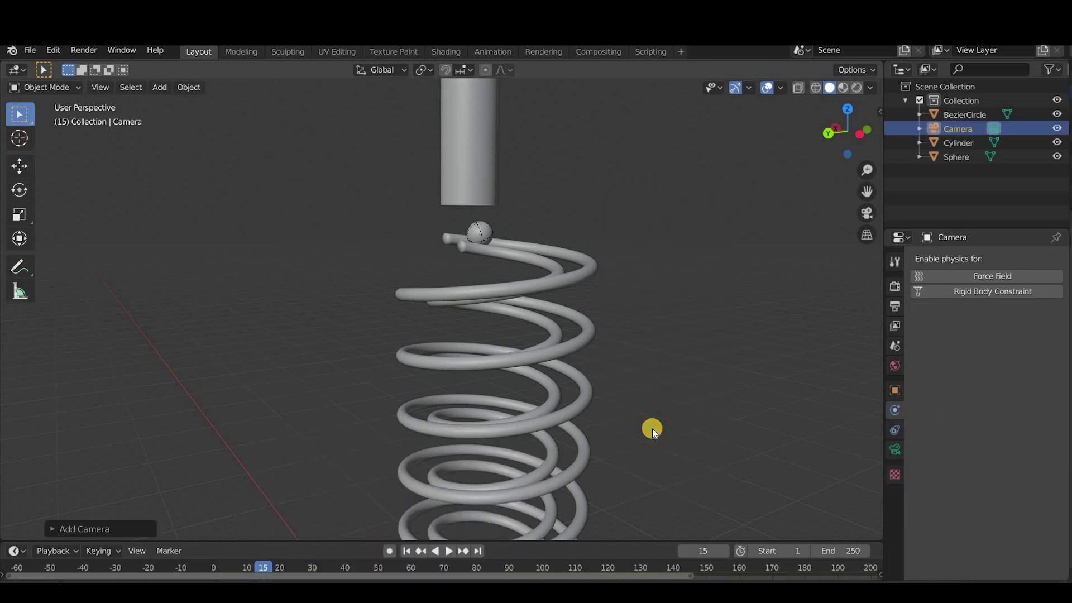
{"action": "key", "text": "KP_0"}
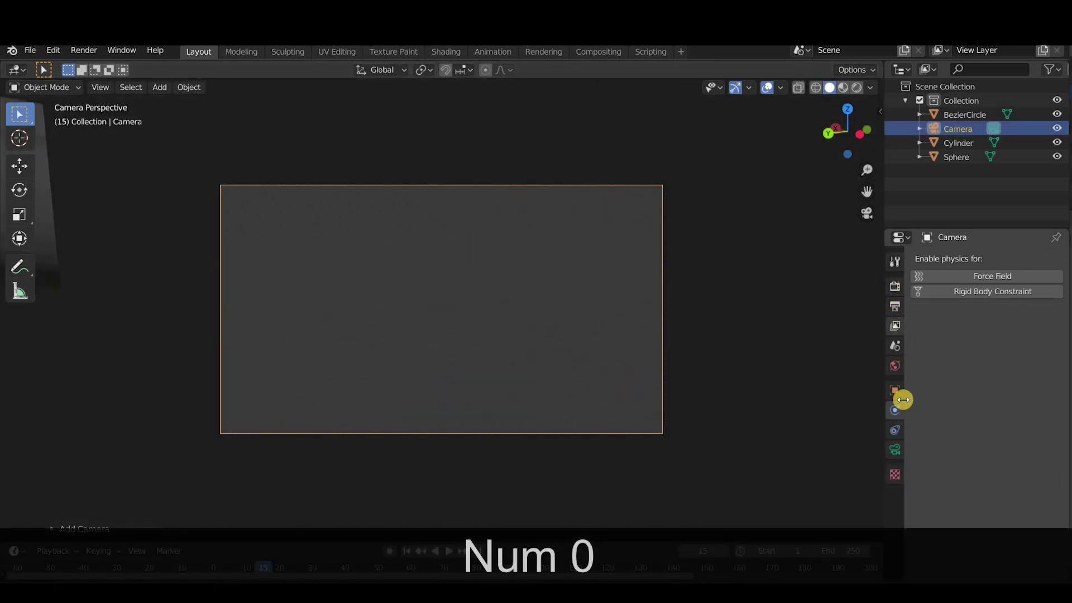
Step: Lock the camera to the view and frame the spiral's upper coils with the lower end of the tube
{"action": "key", "text": "n"}
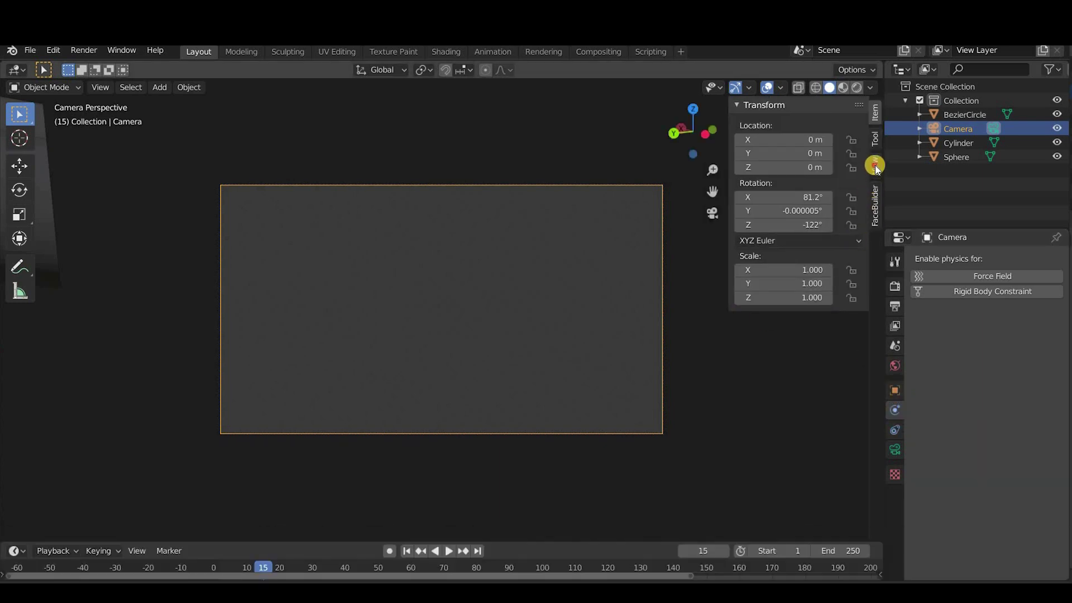
{"action": "left_click", "coordinate": [875, 165]}
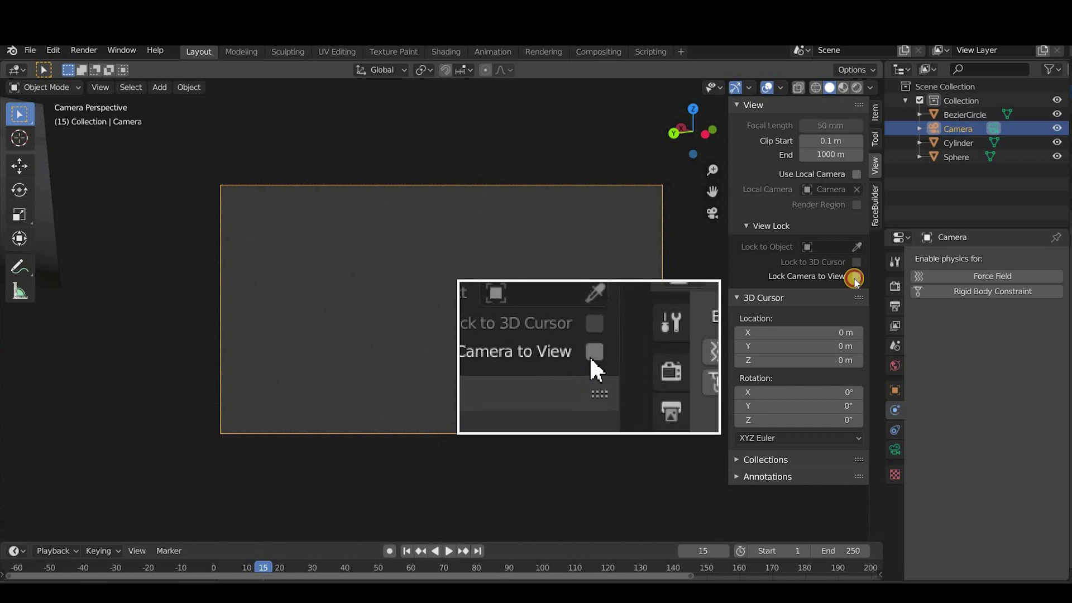
{"action": "left_click", "coordinate": [855, 276]}
{"action": "middle_click_drag", "start_coordinate": [649, 297], "coordinate": [536, 330]}
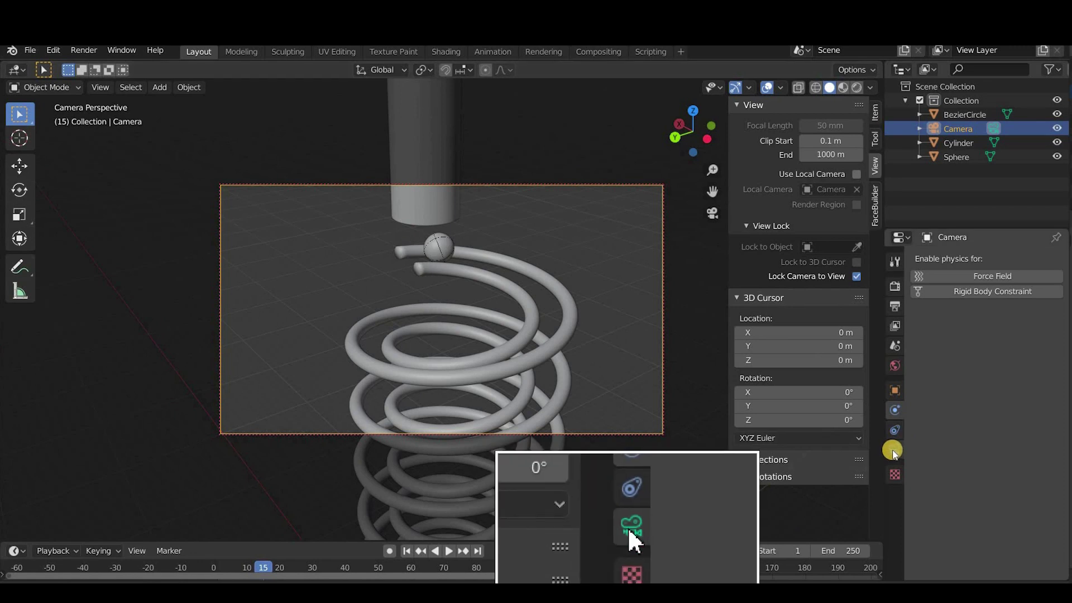
Step: Set the camera lens's focal length to 95 mm
{"action": "left_click", "coordinate": [895, 448]}
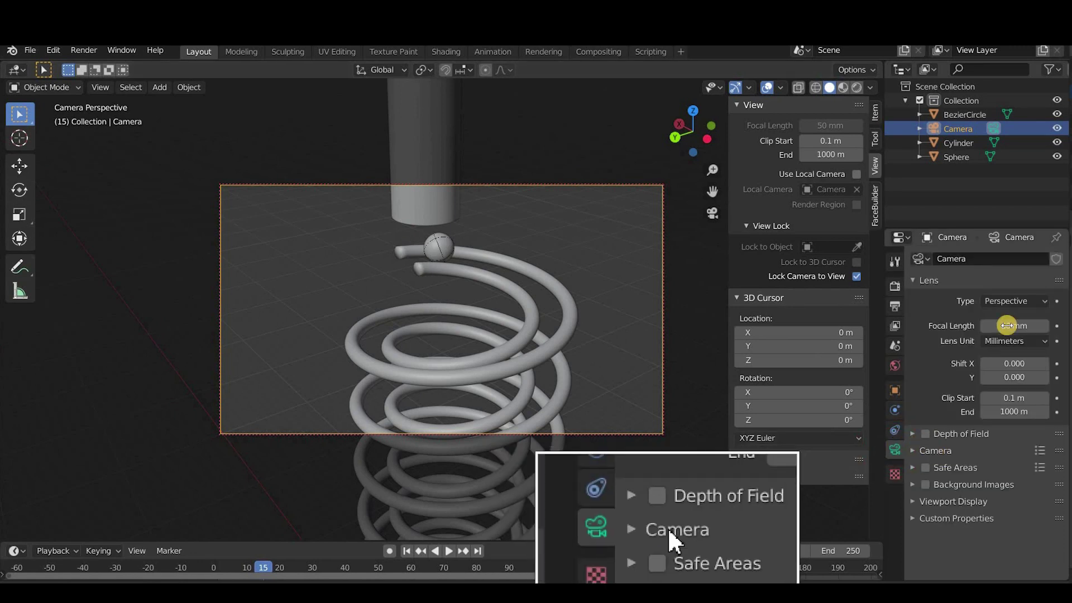
{"action": "left_click", "coordinate": [1002, 325]}
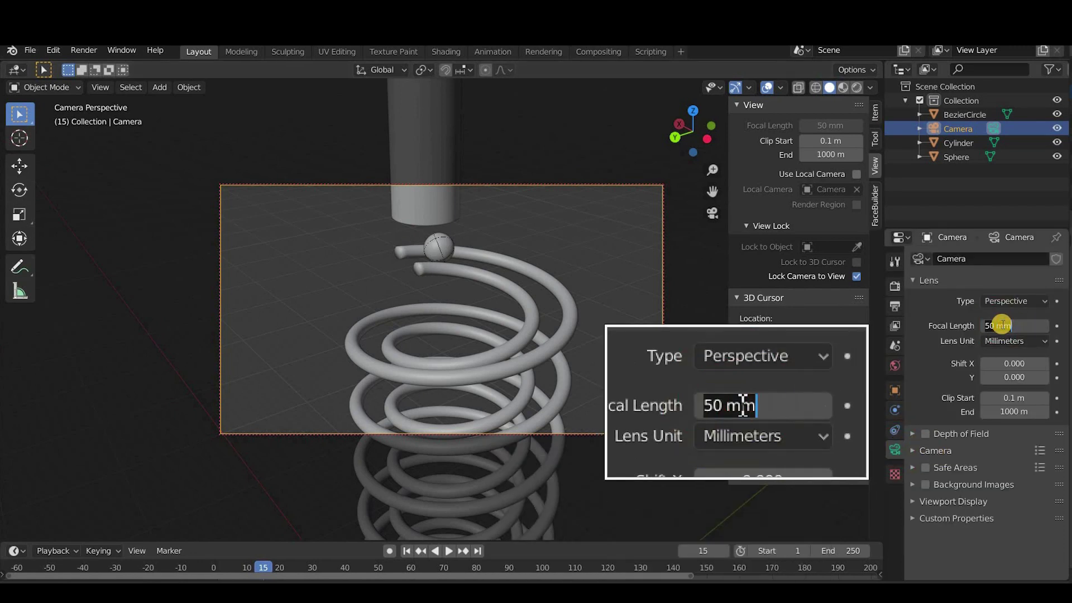
{"action": "key", "text": "Return"}
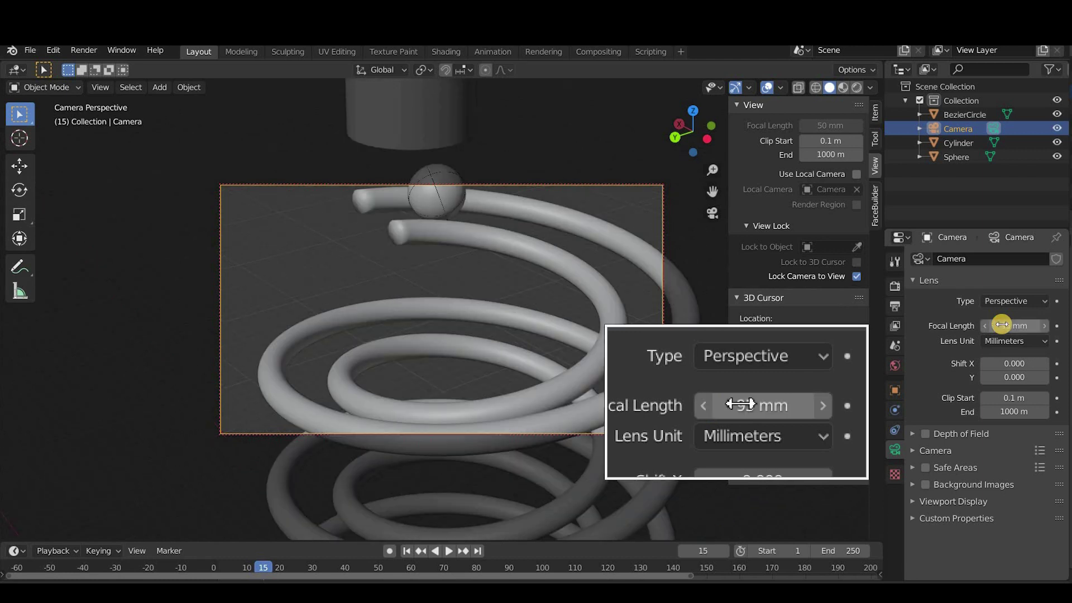
Step: Reframe the upper coils and tube end for the longer lens, and release the camera from the view lock
{"action": "scroll", "coordinate": [465, 316], "scroll_direction": "down", "scroll_amount": 4}
{"action": "scroll", "coordinate": [465, 320], "scroll_direction": "up", "scroll_amount": 2}
{"action": "middle_click_drag", "start_coordinate": [530, 395], "coordinate": [536, 403]}
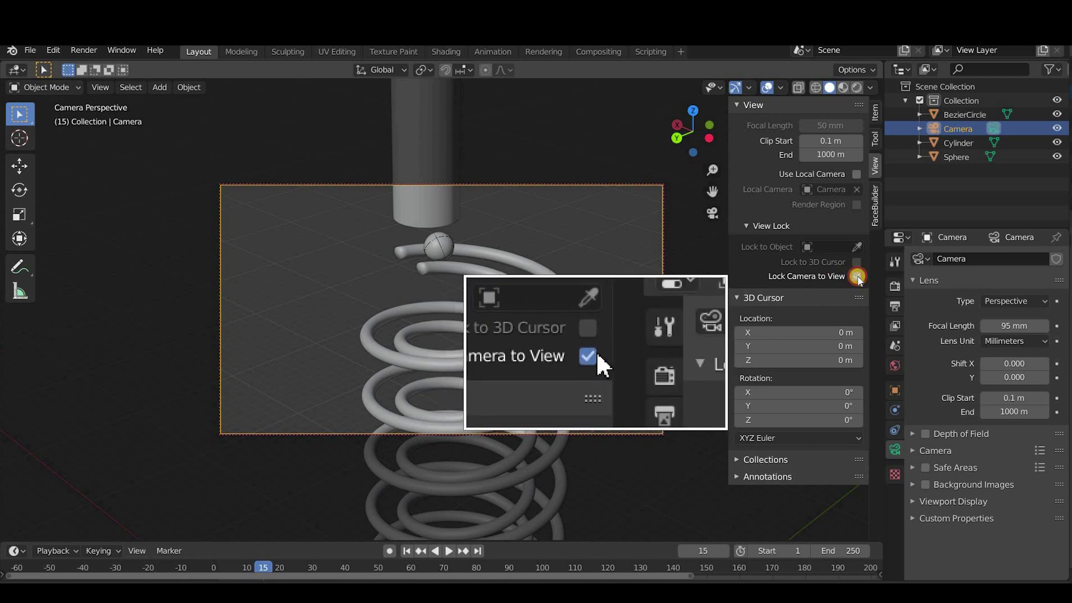
{"action": "key", "text": "n"}
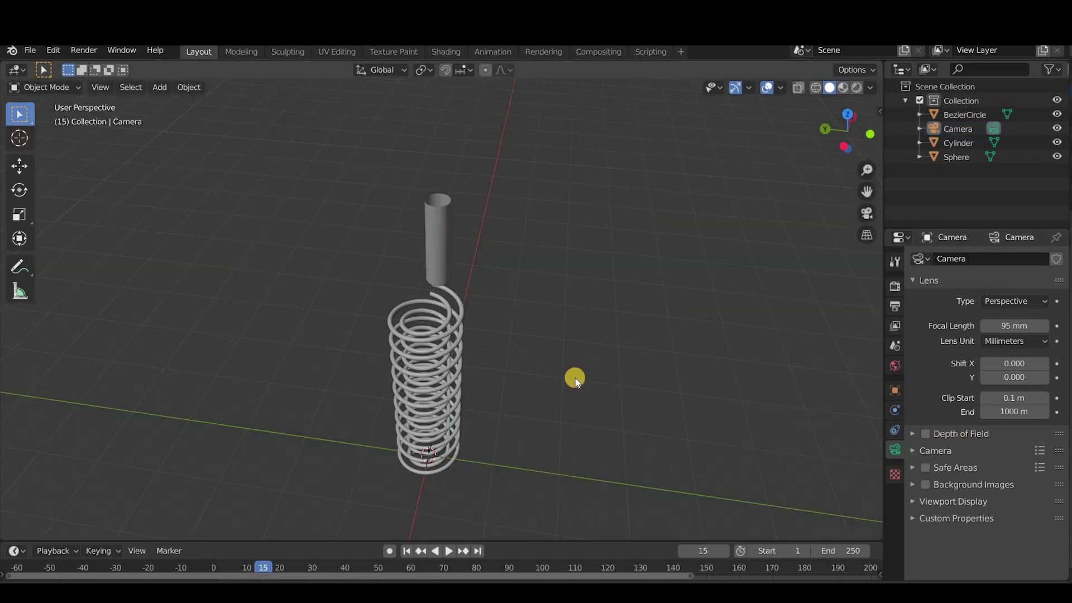
Step: Add a cube at the base of the spiral and scale it up well beyond the coils' width
{"action": "key", "text": "shift+a"}
{"action": "mouse_move", "coordinate": [581, 324]}
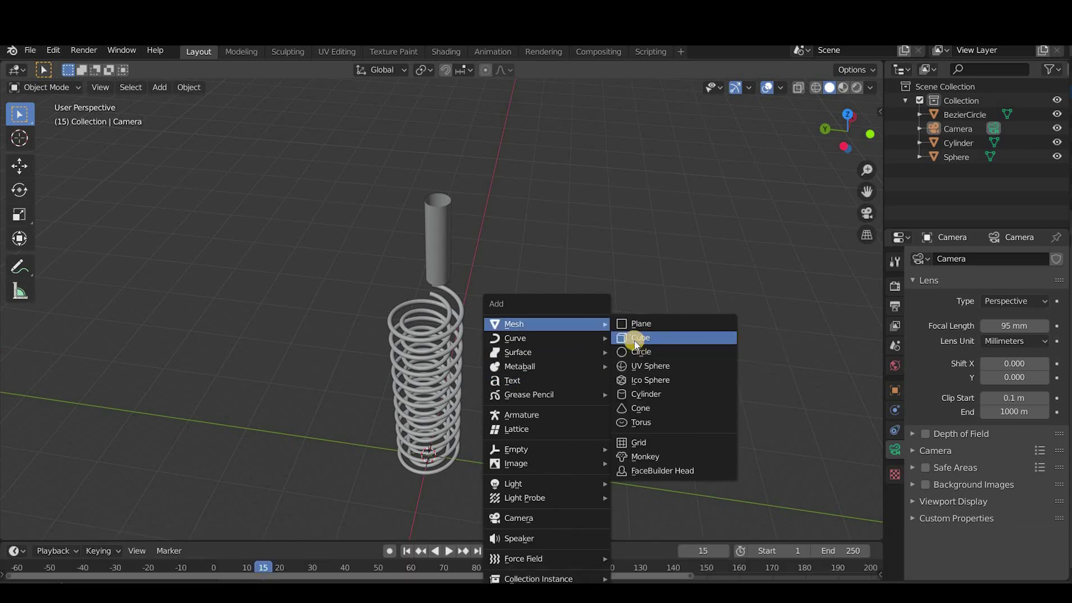
{"action": "left_click", "coordinate": [647, 339]}
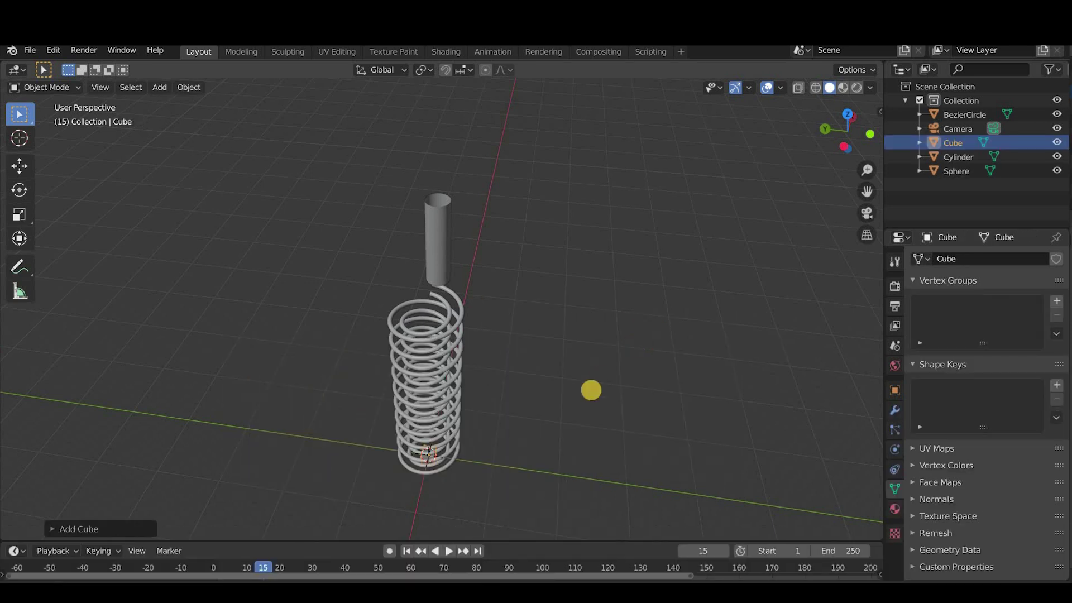
{"action": "key", "text": "s"}
{"action": "left_click", "coordinate": [97, 497]}
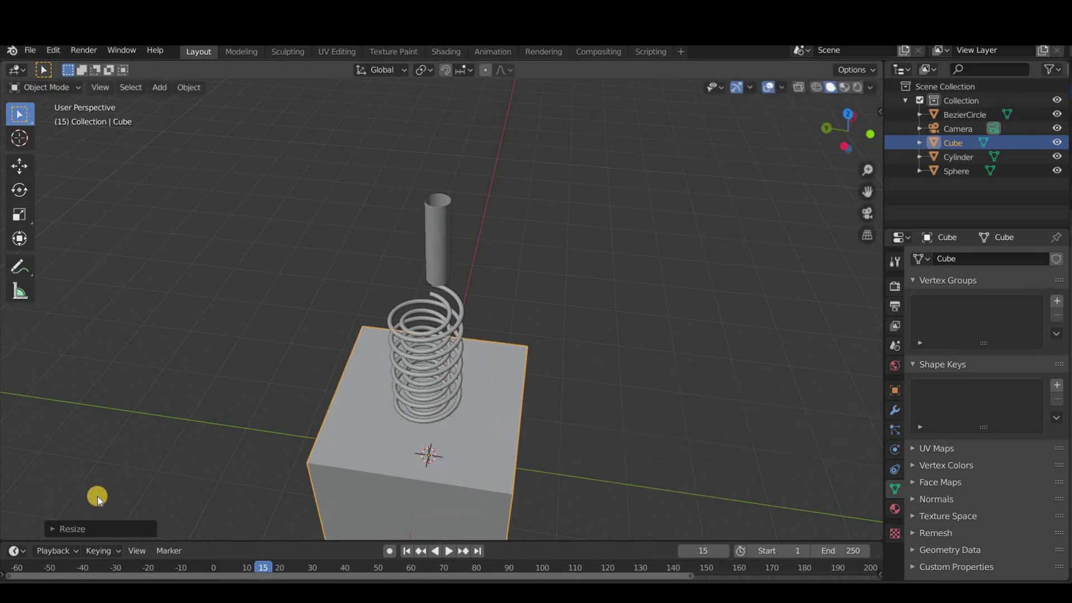
Step: Raise the cube along Z and enlarge it further so that it encloses the whole spiral
{"action": "middle_click_drag", "start_coordinate": [530, 497], "coordinate": [624, 431]}
{"action": "scroll", "coordinate": [625, 431], "scroll_direction": "down", "scroll_amount": 2}
{"action": "key", "text": "g"}
{"action": "right_click", "coordinate": [620, 430]}
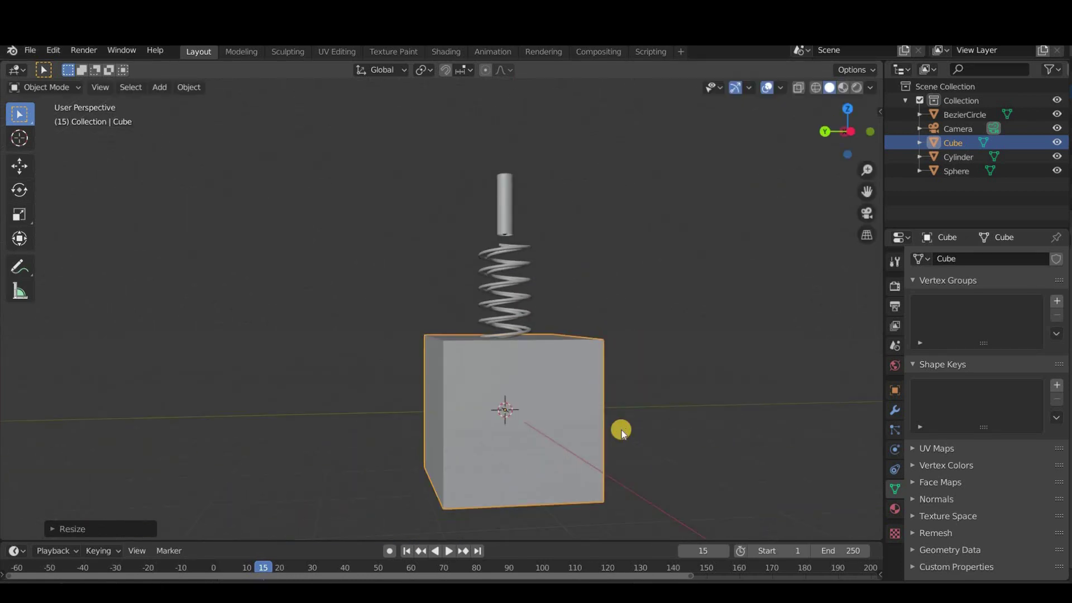
{"action": "key", "text": "g"}
{"action": "key", "text": "z"}
{"action": "left_click", "coordinate": [610, 313]}
{"action": "left_click", "coordinate": [612, 316]}
{"action": "key", "text": "s"}
{"action": "left_click", "coordinate": [677, 412]}
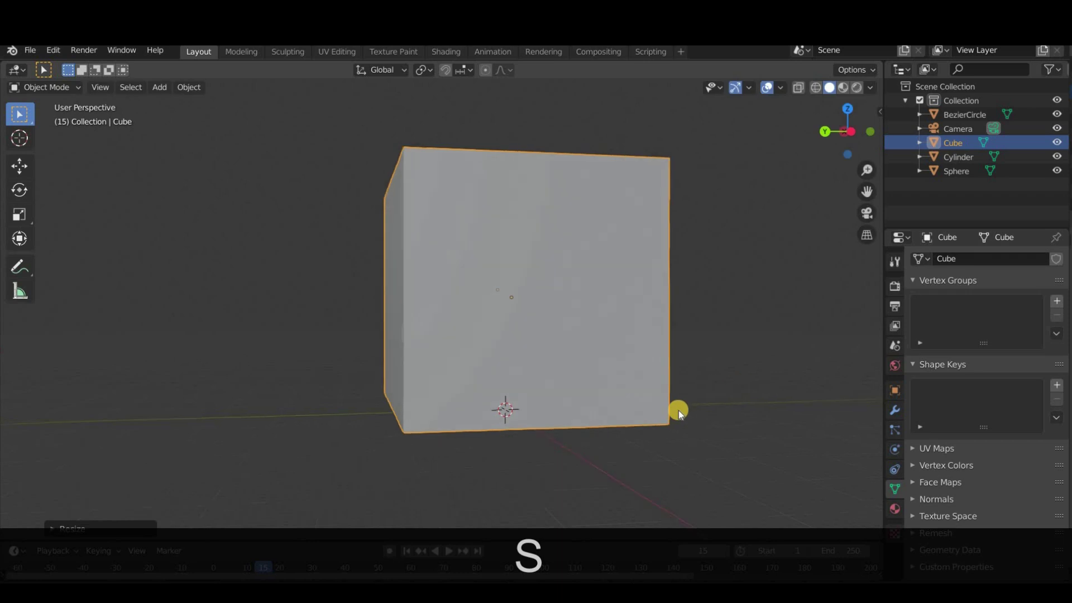
{"action": "middle_click_drag", "start_coordinate": [677, 412], "coordinate": [659, 386]}
Step: Delete the cube's top face and two adjacent side faces, leaving a floor with two backdrop walls
{"action": "key", "text": "Tab"}
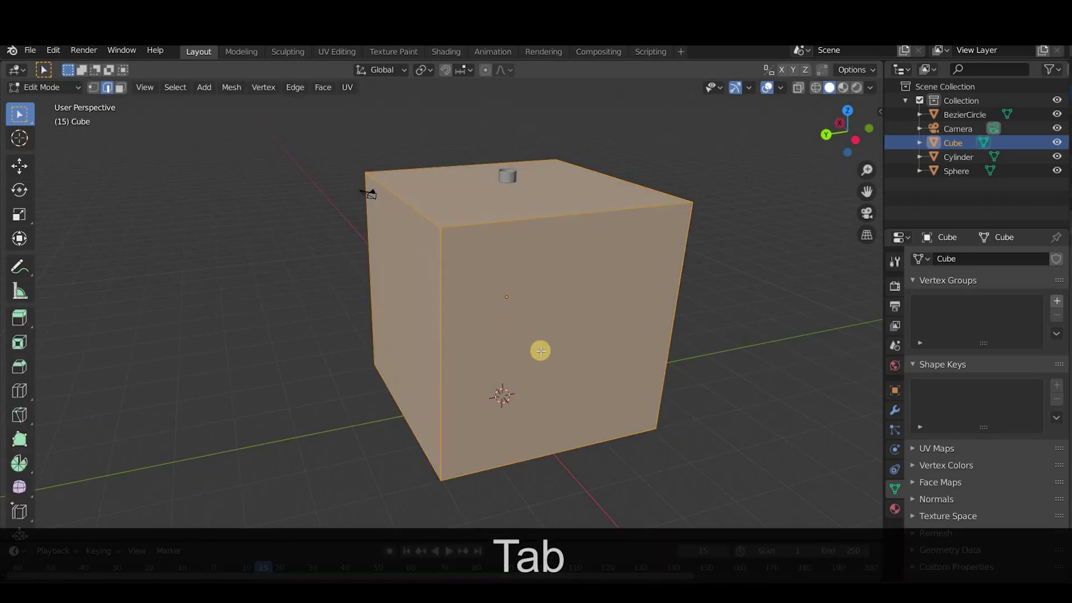
{"action": "key", "text": "3"}
{"action": "left_click", "coordinate": [407, 313], "text": "shift"}
{"action": "left_click", "coordinate": [485, 203], "text": "shift"}
{"action": "key", "text": "shift+x"}
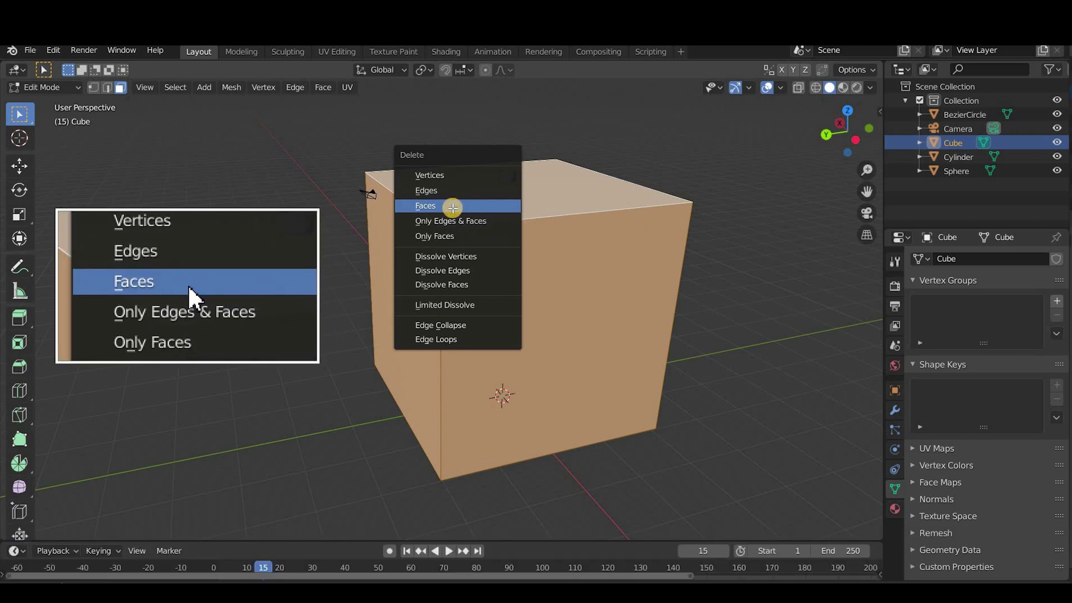
{"action": "left_click", "coordinate": [452, 208]}
{"action": "scroll", "coordinate": [665, 376], "scroll_direction": "up", "scroll_amount": 4}
{"action": "middle_click_drag", "start_coordinate": [665, 411], "coordinate": [562, 407]}
Step: Bevel the three inner edges where the backdrop's walls and floor meet, using many segments for a rounded corner
{"action": "key", "text": "2"}
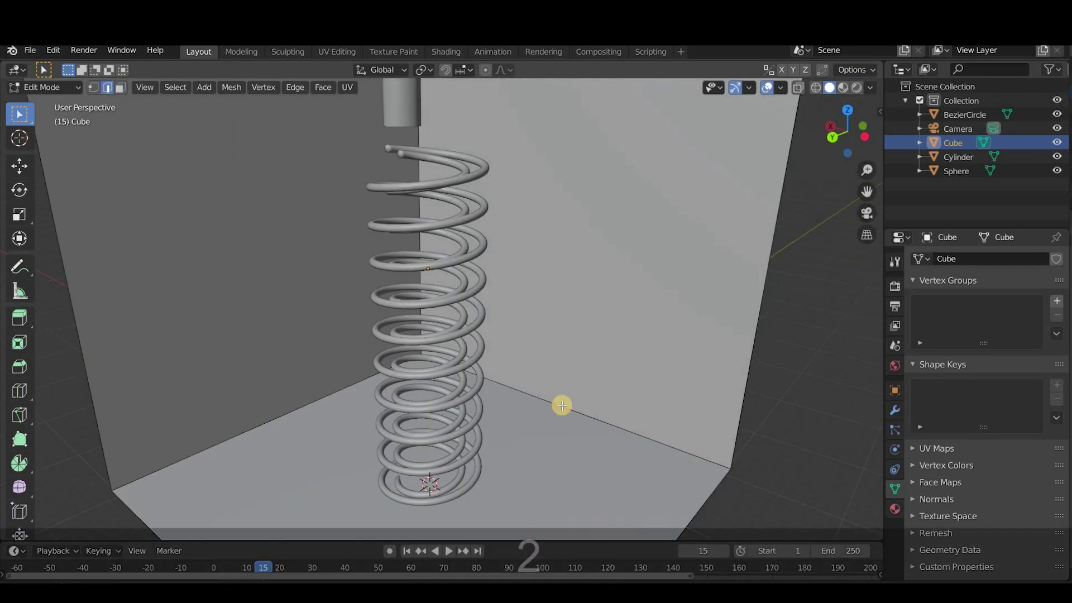
{"action": "left_click", "coordinate": [561, 405]}
{"action": "left_click", "coordinate": [325, 389], "text": "shift"}
{"action": "key", "text": "shift+space"}
{"action": "middle_click_drag", "start_coordinate": [610, 380], "coordinate": [548, 396]}
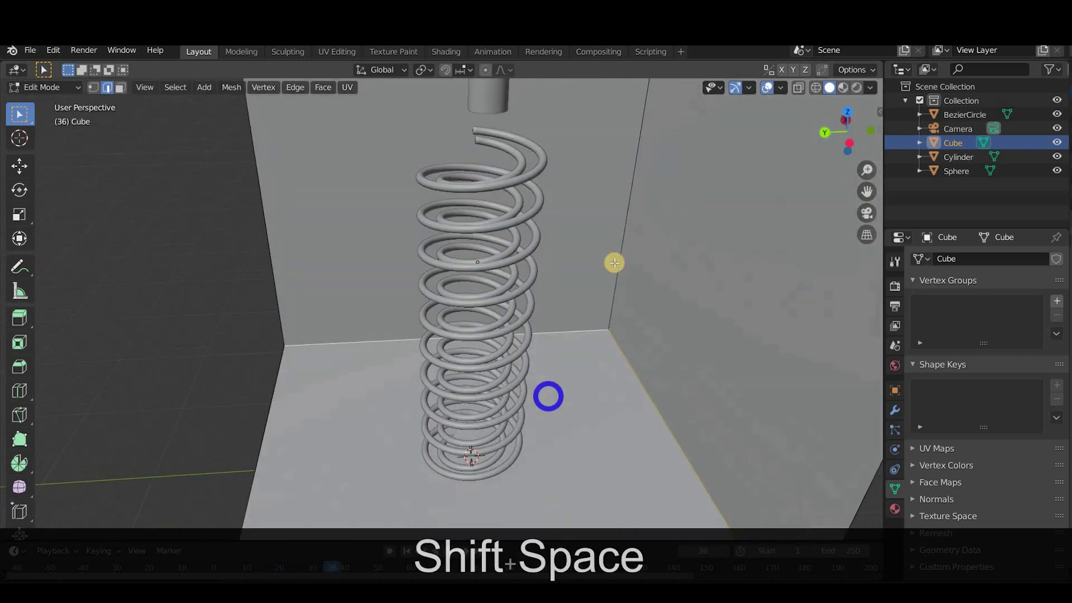
{"action": "left_click", "coordinate": [615, 262], "text": "shift"}
{"action": "middle_click_drag", "start_coordinate": [640, 378], "coordinate": [665, 369]}
{"action": "scroll", "coordinate": [665, 369], "scroll_direction": "down", "scroll_amount": 2}
{"action": "key", "text": "ctrl+b"}
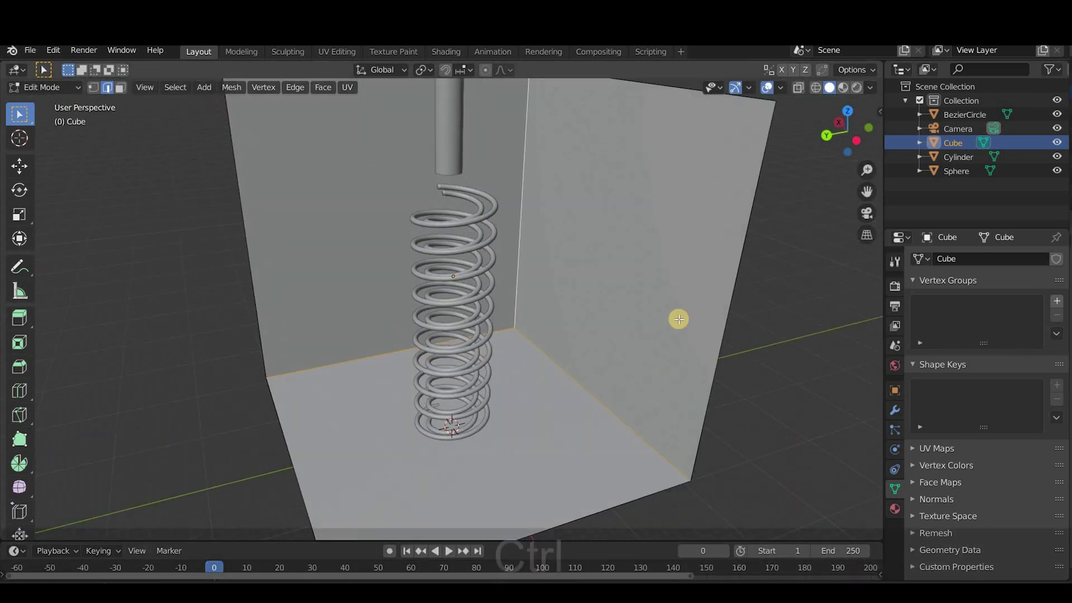
{"action": "scroll", "coordinate": [747, 329], "scroll_direction": "up", "scroll_amount": 4}
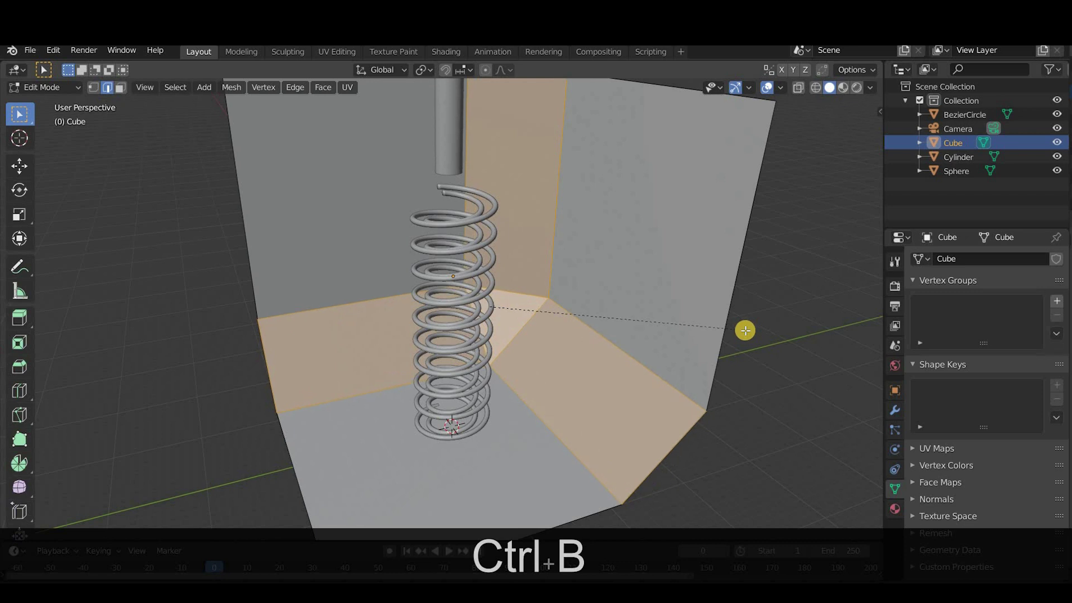
{"action": "left_click", "coordinate": [745, 331]}
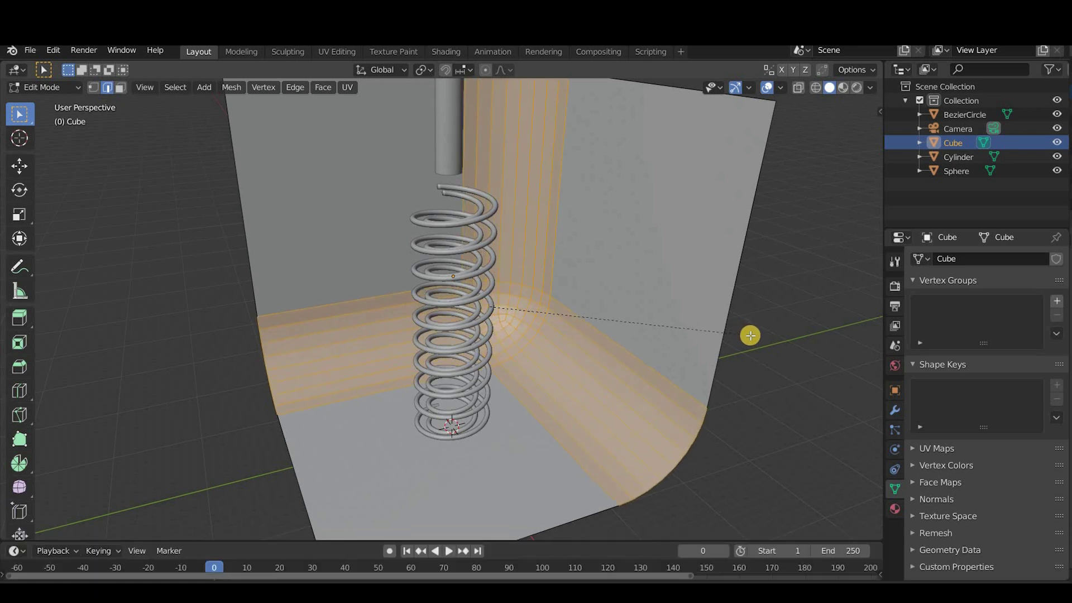
{"action": "left_click", "coordinate": [743, 336]}
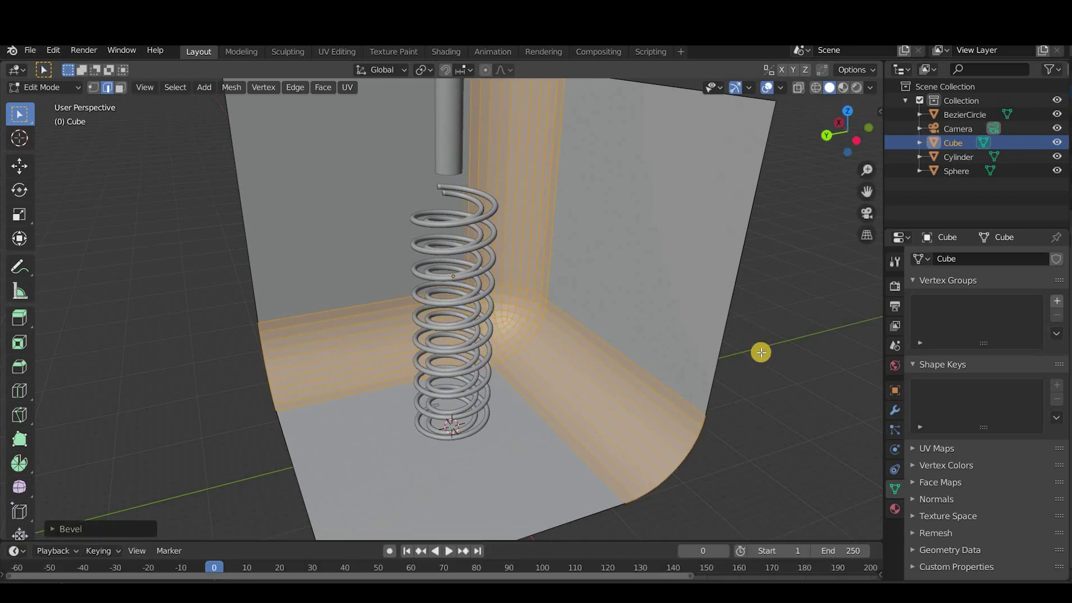
{"action": "left_click", "coordinate": [763, 356]}
Step: Return to Object Mode and shade the backdrop smooth
{"action": "key", "text": "Tab"}
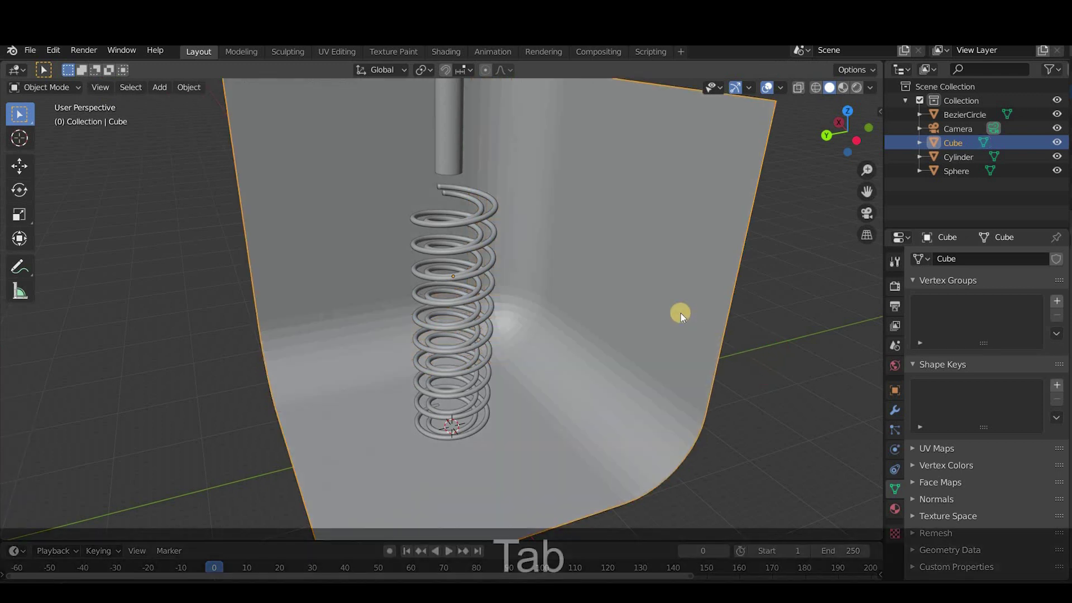
{"action": "right_click", "coordinate": [674, 309]}
{"action": "left_click", "coordinate": [674, 308]}
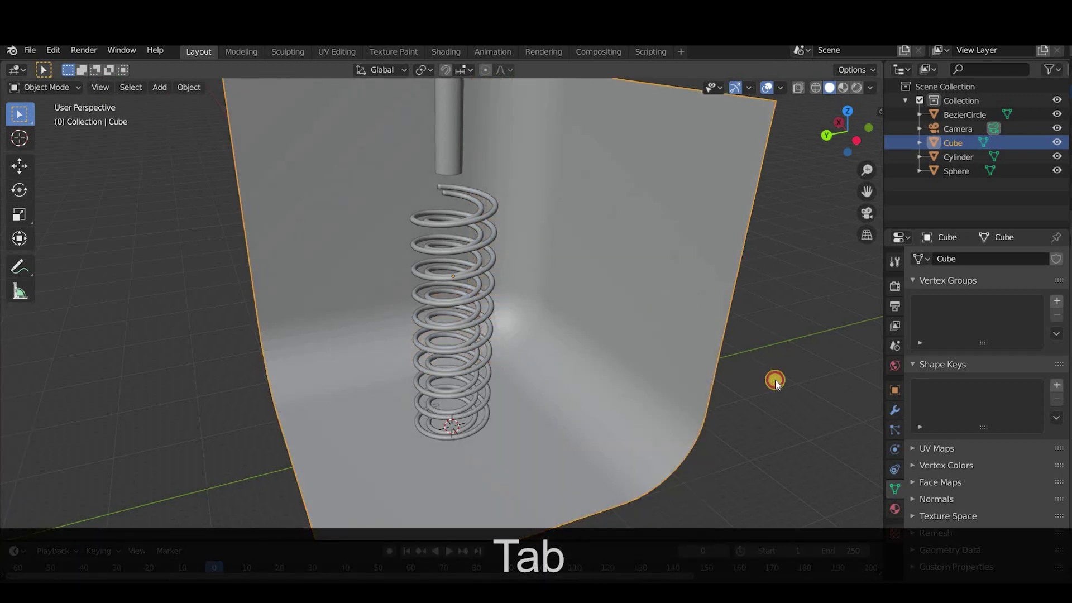
{"action": "left_click", "coordinate": [772, 374]}
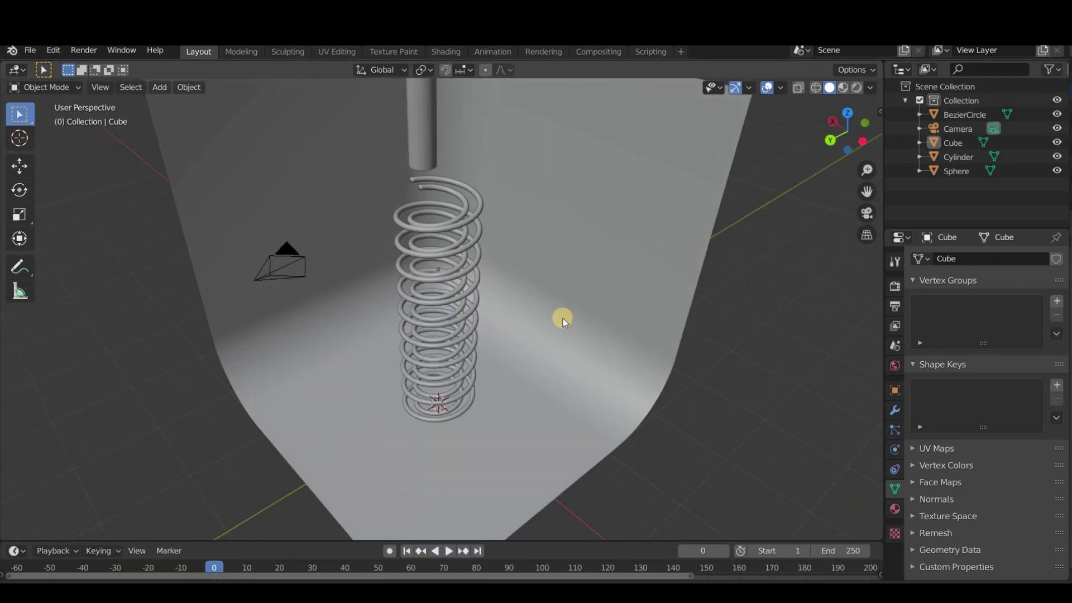
Step: Play the simulation through the camera to check the shot against the backdrop
{"action": "key", "text": "KP_0"}
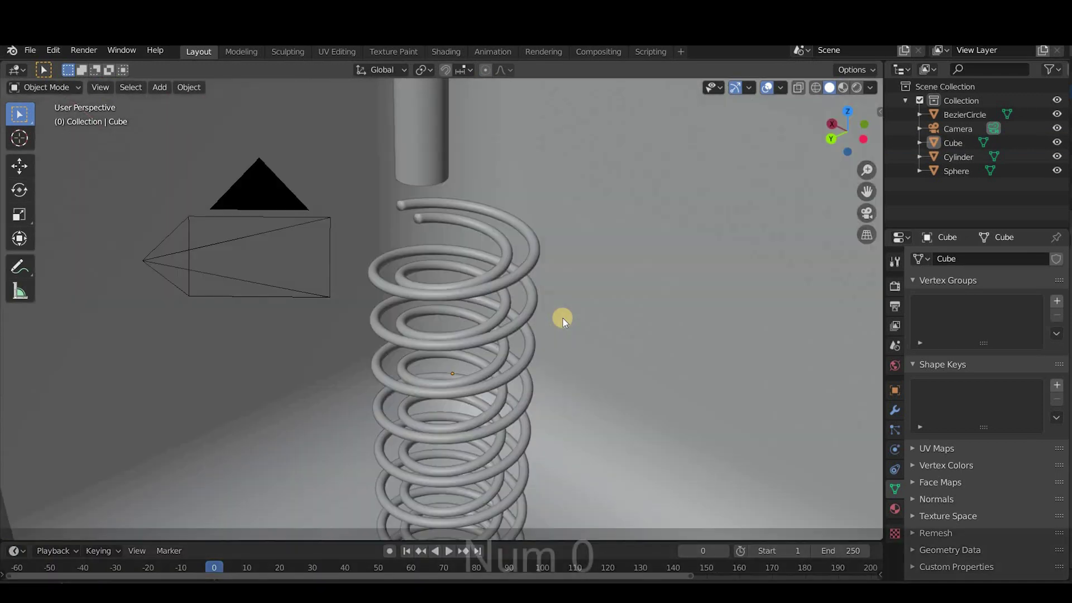
{"action": "key", "text": "space"}
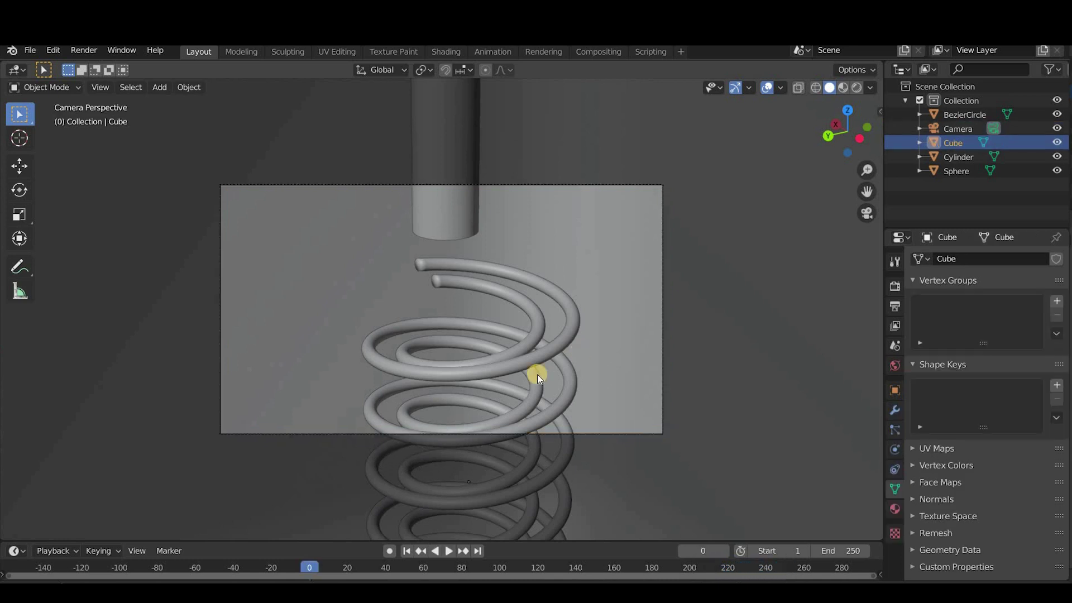
{"action": "key", "text": "KP_0"}
Step: Leave the camera view and add an area light to the scene
{"action": "middle_click_drag", "start_coordinate": [537, 373], "coordinate": [486, 385]}
{"action": "scroll", "coordinate": [510, 388], "scroll_direction": "up", "scroll_amount": 4}
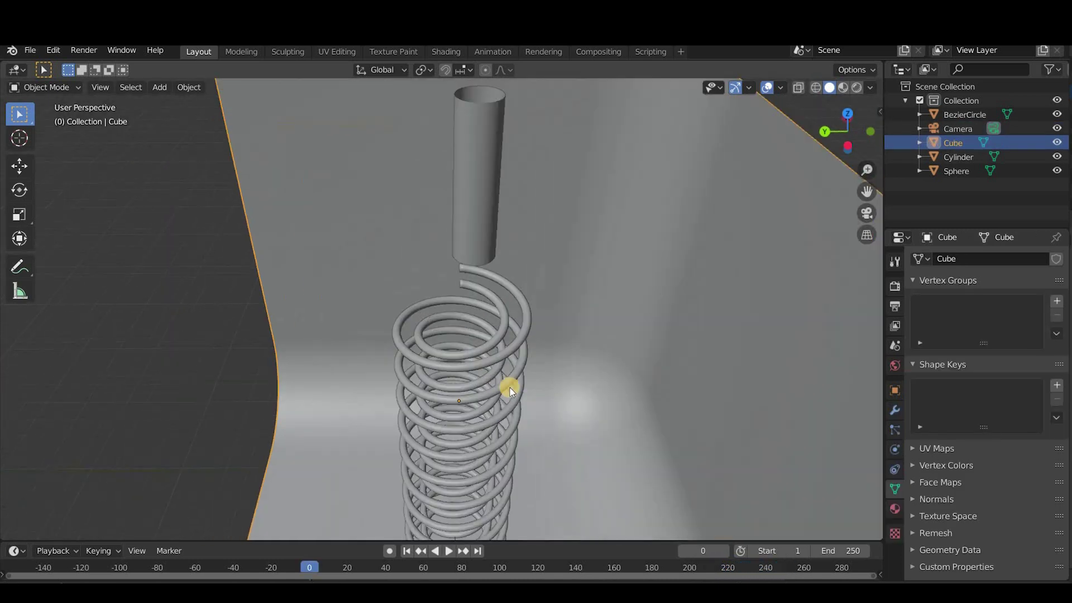
{"action": "key", "text": "shift+a"}
{"action": "mouse_move", "coordinate": [495, 352]}
{"action": "mouse_move", "coordinate": [519, 484]}
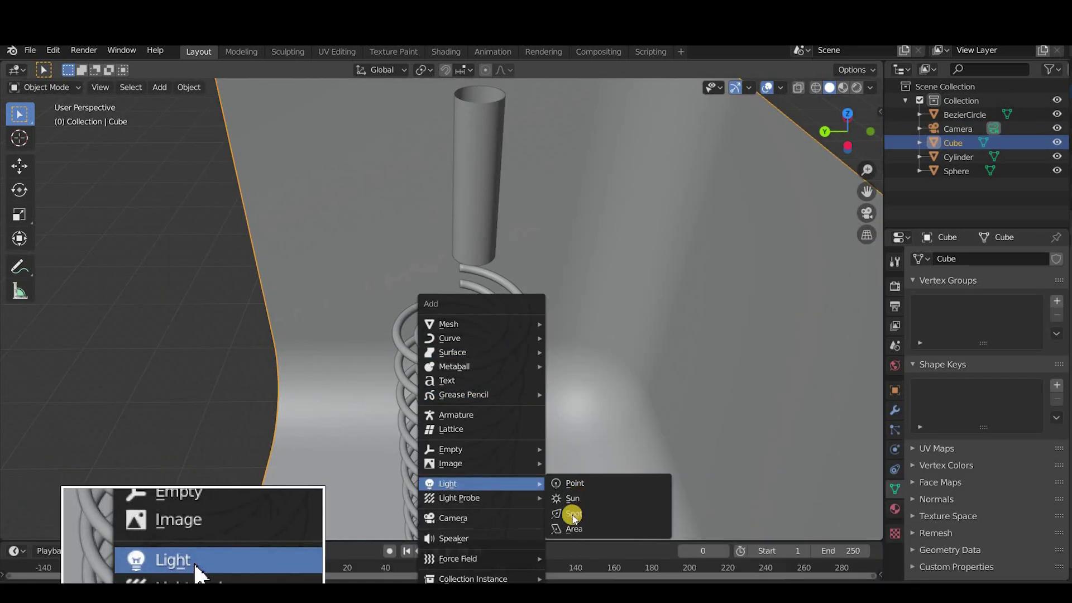
{"action": "left_click", "coordinate": [568, 528]}
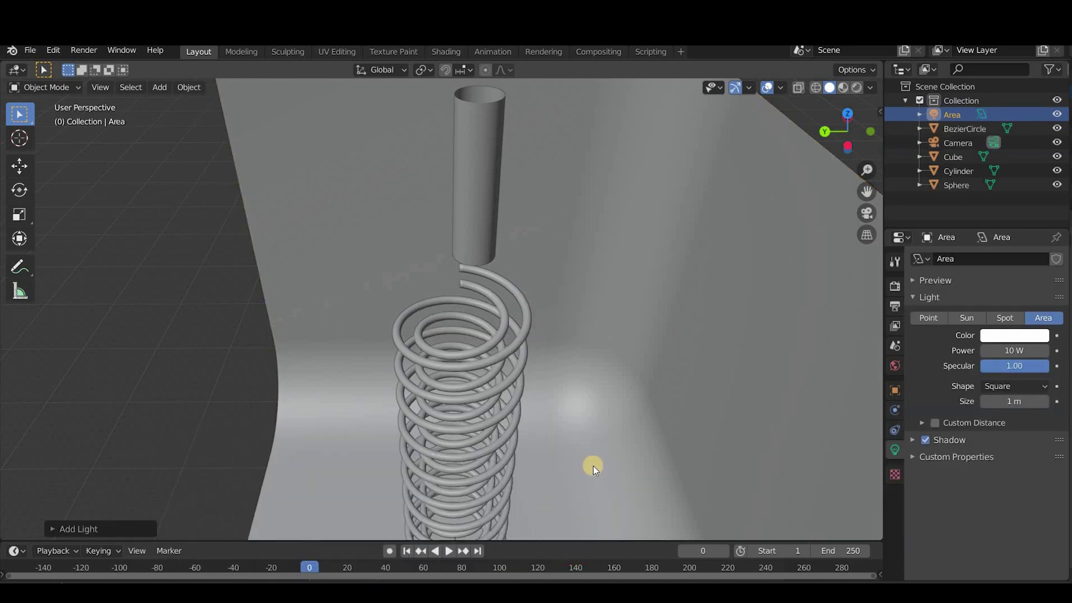
Step: Raise the area light along Z to just above the spiral and scale it wider than the coils
{"action": "middle_click_drag", "start_coordinate": [592, 466], "coordinate": [491, 392]}
{"action": "key", "text": "g"}
{"action": "key", "text": "z"}
{"action": "left_click", "coordinate": [488, 527]}
{"action": "key", "text": "s"}
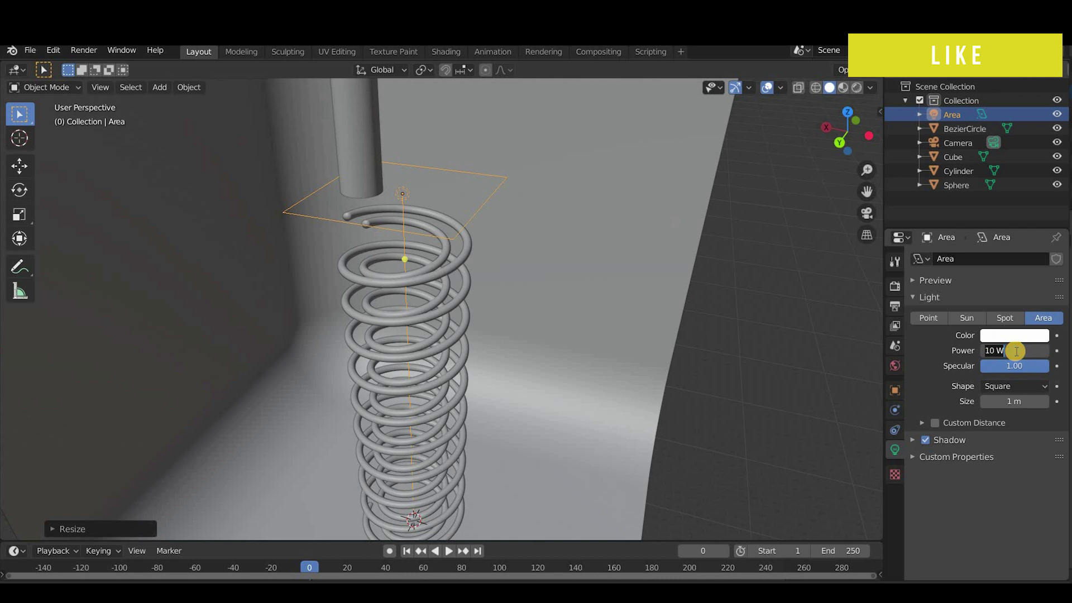
Step: Set the area light's power to 300 W and preview the lighting with rendered shading
{"action": "type", "text": "30"}
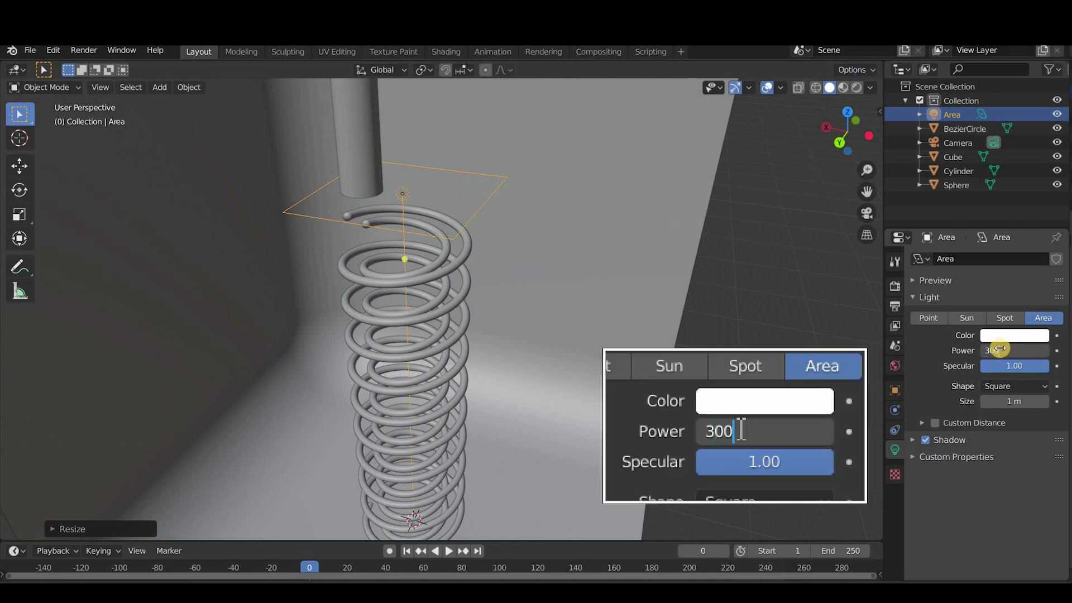
{"action": "left_click", "coordinate": [856, 87]}
{"action": "scroll", "coordinate": [447, 268], "scroll_direction": "up", "scroll_amount": 2}
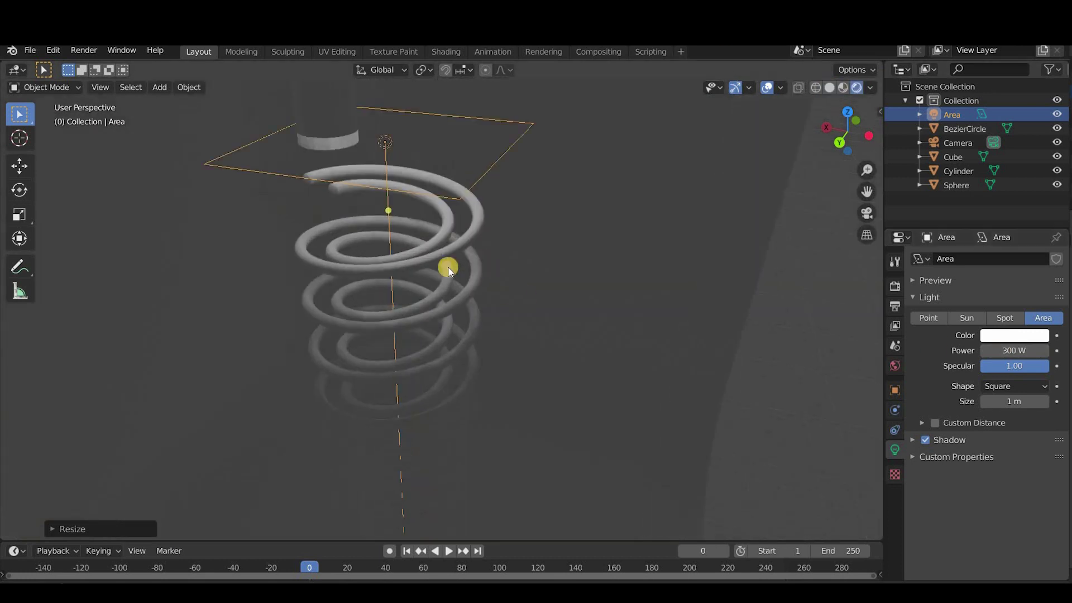
Step: Adjust the area light's height above the spiral along Z, and return the viewport to solid shading
{"action": "scroll", "coordinate": [446, 269], "scroll_direction": "down", "scroll_amount": 2}
{"action": "key", "text": "g"}
{"action": "key", "text": "z"}
{"action": "left_click", "coordinate": [425, 269]}
{"action": "left_click", "coordinate": [830, 88]}
Step: Duplicate the area light about 16 m in negative X, tilt the copy toward the spiral and enlarge it about 1.3 times
{"action": "middle_click_drag", "start_coordinate": [559, 219], "coordinate": [620, 384], "text": "shift"}
{"action": "key", "text": "shift+d"}
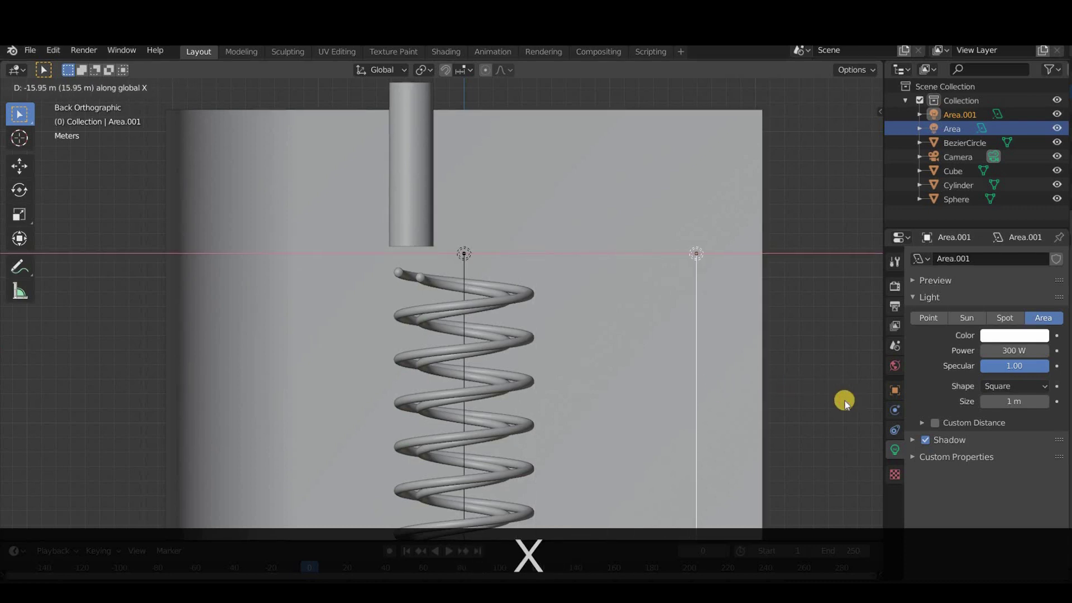
{"action": "key", "text": "Escape"}
{"action": "key", "text": "r"}
{"action": "key", "text": "s"}
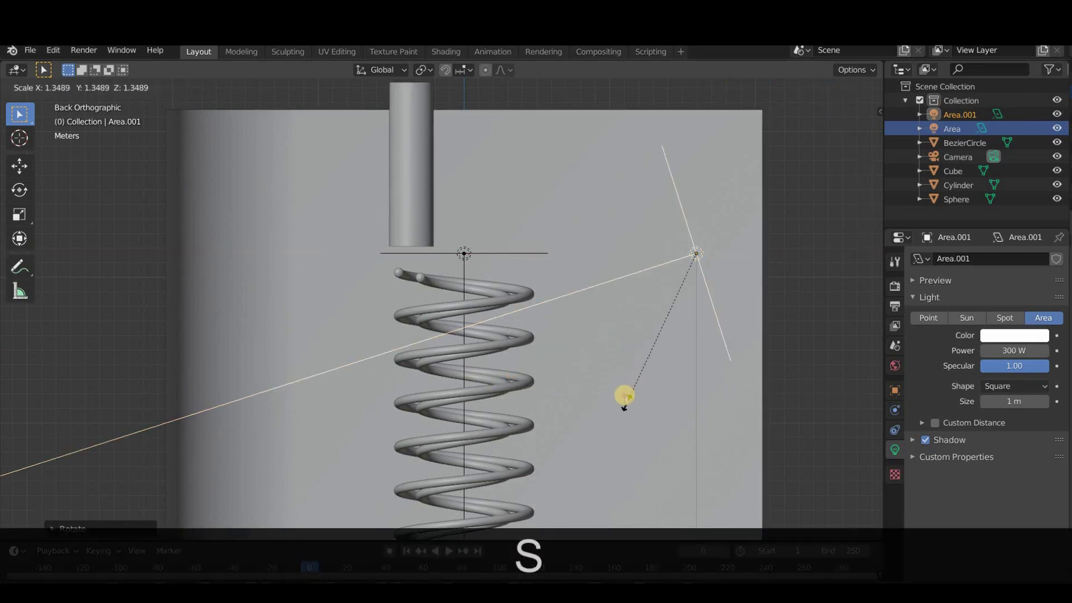
{"action": "left_click", "coordinate": [625, 393]}
Step: Duplicate the tilted side light to the opposite side of the spiral and rotate the copy 180° about Z
{"action": "key", "text": "shift+d"}
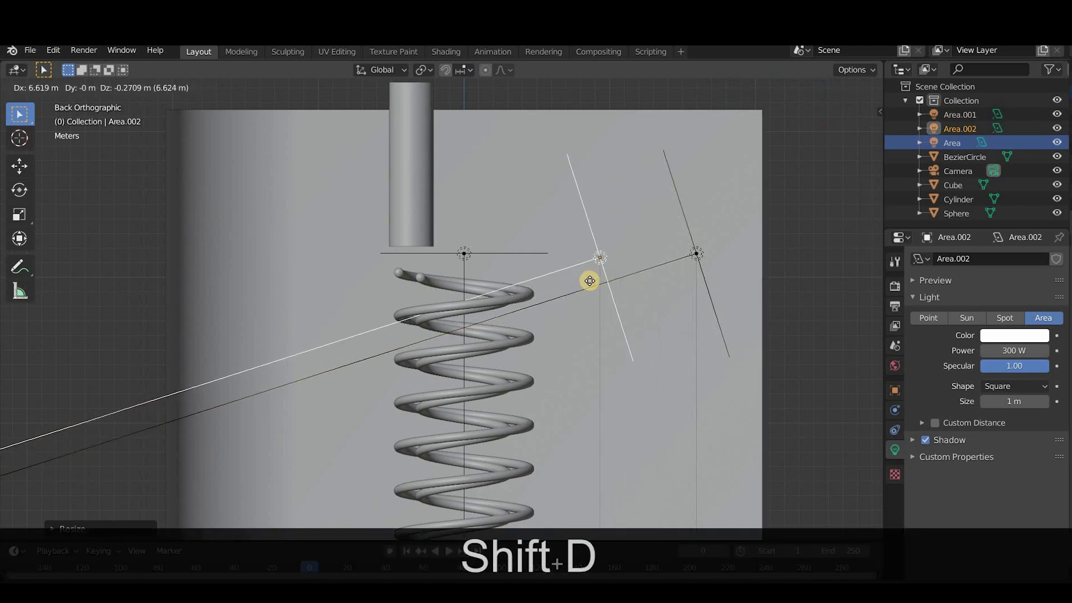
{"action": "key", "text": "r"}
{"action": "key", "text": "KP_1"}
{"action": "key", "text": "KP_8"}
{"action": "key", "text": "KP_0"}
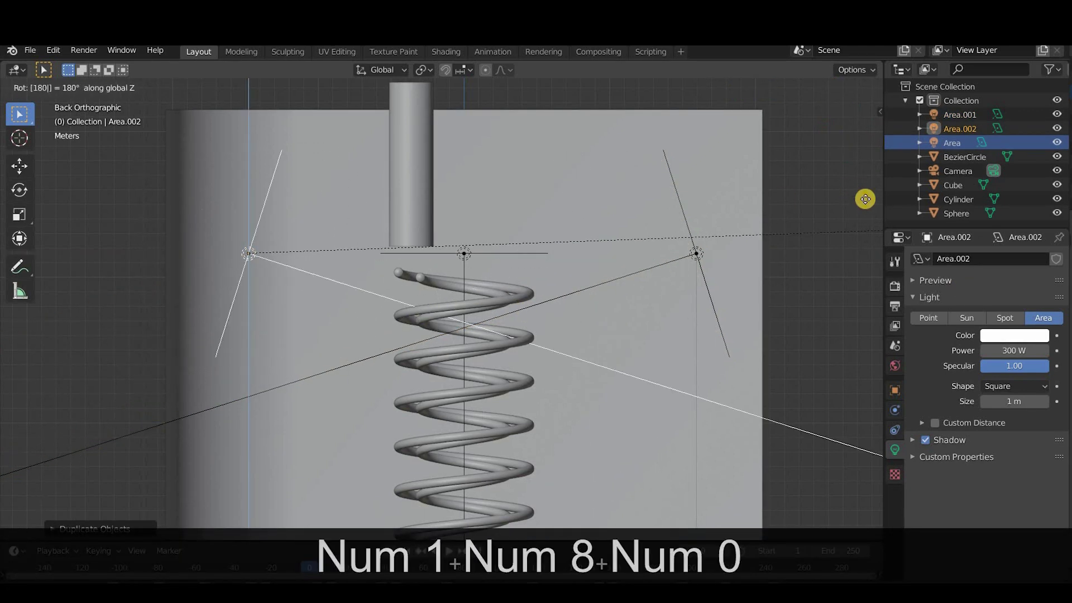
{"action": "left_click", "coordinate": [537, 249]}
Step: Raise the opposite side light above the spiral's top and preview the lighting with rendered shading
{"action": "key", "text": "g"}
{"action": "left_click", "coordinate": [542, 218]}
{"action": "left_click", "coordinate": [865, 87]}
{"action": "key", "text": "KP_0"}
{"action": "middle_click_drag", "start_coordinate": [569, 304], "coordinate": [498, 264], "text": "alt"}
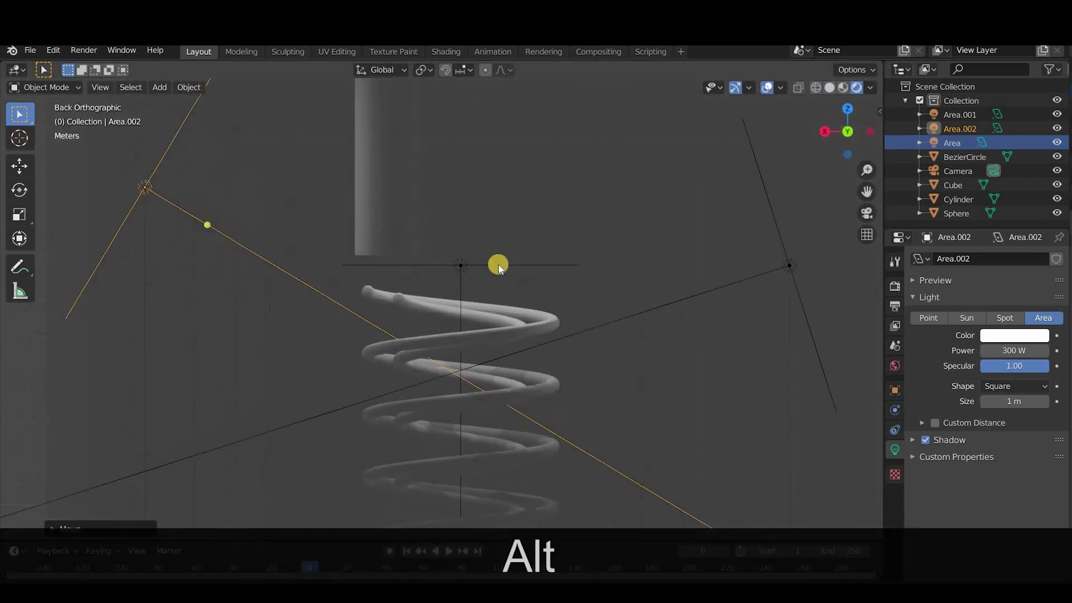
Step: Duplicate the side area lights, place the copies around the spiral and rotate them to face it
{"action": "left_click", "coordinate": [789, 263]}
{"action": "key", "text": "shift+d"}
{"action": "left_click", "coordinate": [263, 182]}
{"action": "key", "text": "r"}
{"action": "left_click", "coordinate": [290, 192]}
{"action": "key", "text": "KP_0"}
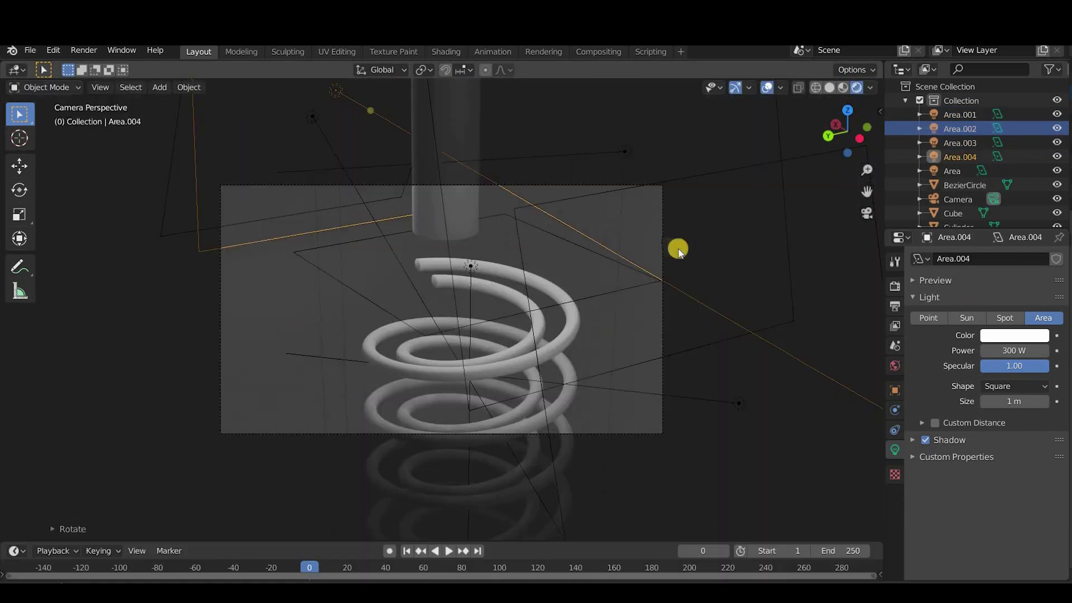
Step: Duplicate the overhead area light and rotate the copy freely so it is angled toward the backdrop
{"action": "key", "text": "shift+d"}
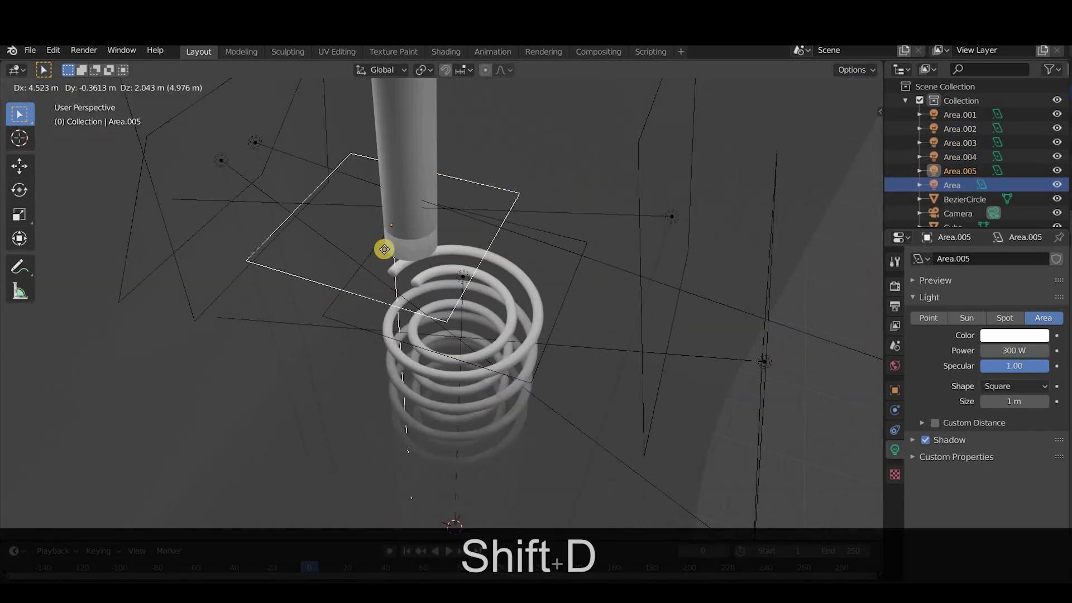
{"action": "left_click", "coordinate": [525, 224]}
{"action": "key", "text": "r"}
{"action": "left_click", "coordinate": [614, 302]}
{"action": "key", "text": "KP_0"}
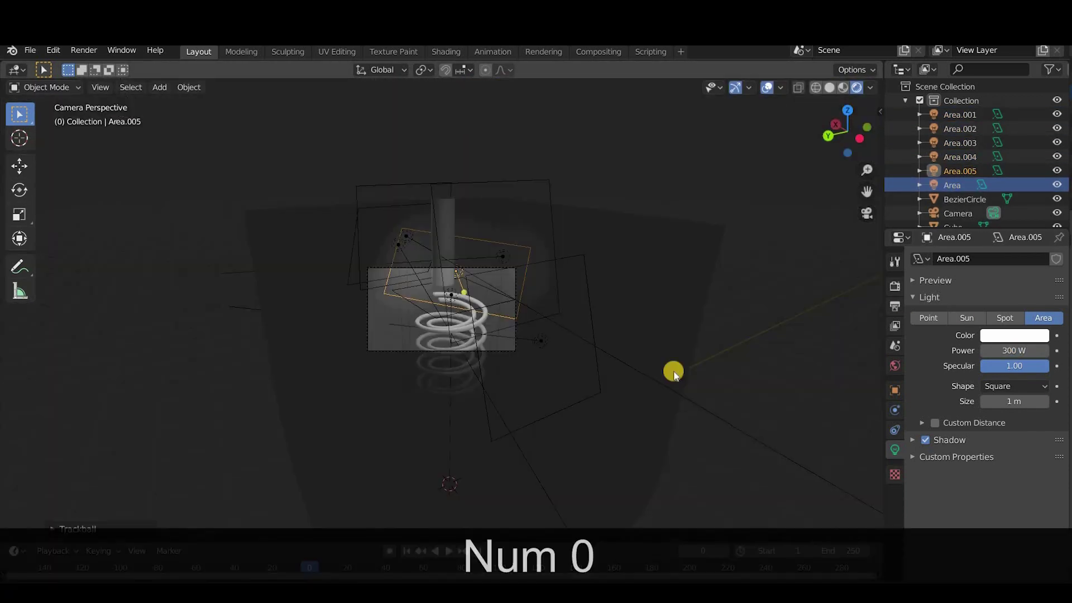
Step: Enlarge and reposition the new backdrop light near the spiral, and set its power to 500 W
{"action": "key", "text": "s"}
{"action": "left_click", "coordinate": [1013, 350]}
{"action": "type", "text": "500"}
{"action": "key", "text": "Return"}
{"action": "middle_click_drag", "start_coordinate": [464, 252], "coordinate": [306, 344], "text": "alt"}
{"action": "key", "text": "g"}
{"action": "left_click", "coordinate": [380, 306]}
{"action": "key", "text": "KP_0"}
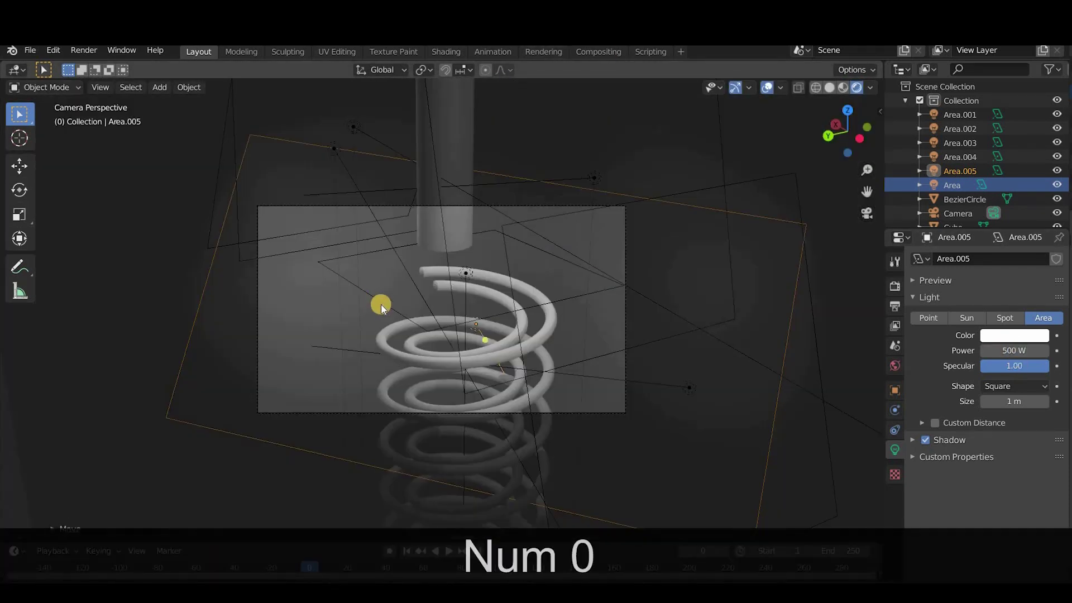
Step: Set the backdrop light's power to 1000 W and check the lighting through the camera
{"action": "middle_click_drag", "start_coordinate": [609, 352], "coordinate": [679, 300]}
{"action": "key", "text": "KP_1"}
{"action": "key", "text": "KP_0"}
{"action": "key", "text": "KP_0"}
{"action": "key", "text": "KP_0"}
{"action": "key", "text": "Return"}
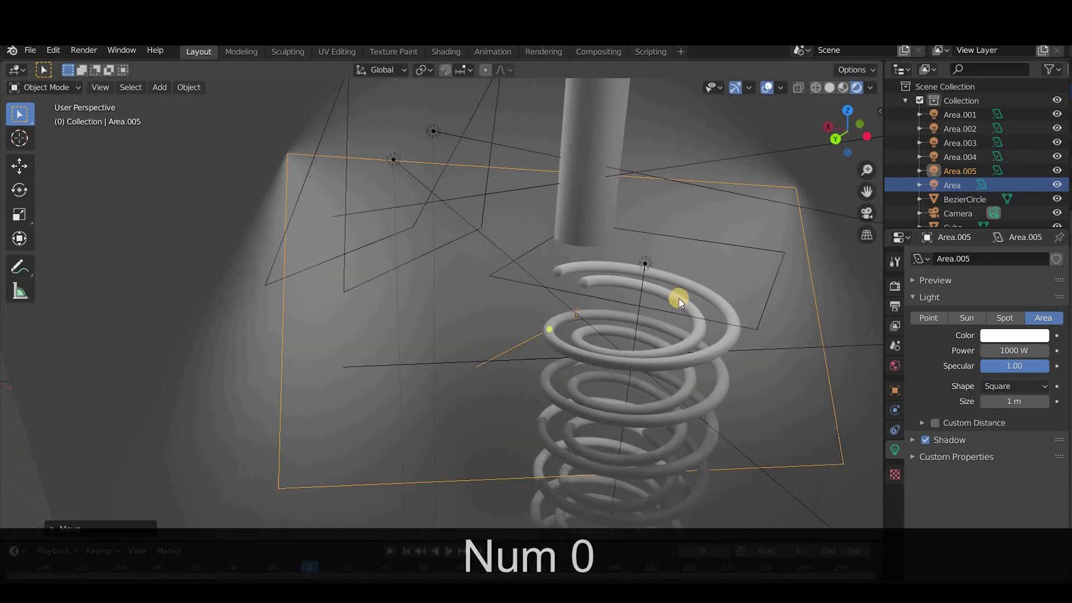
{"action": "key", "text": "KP_0"}
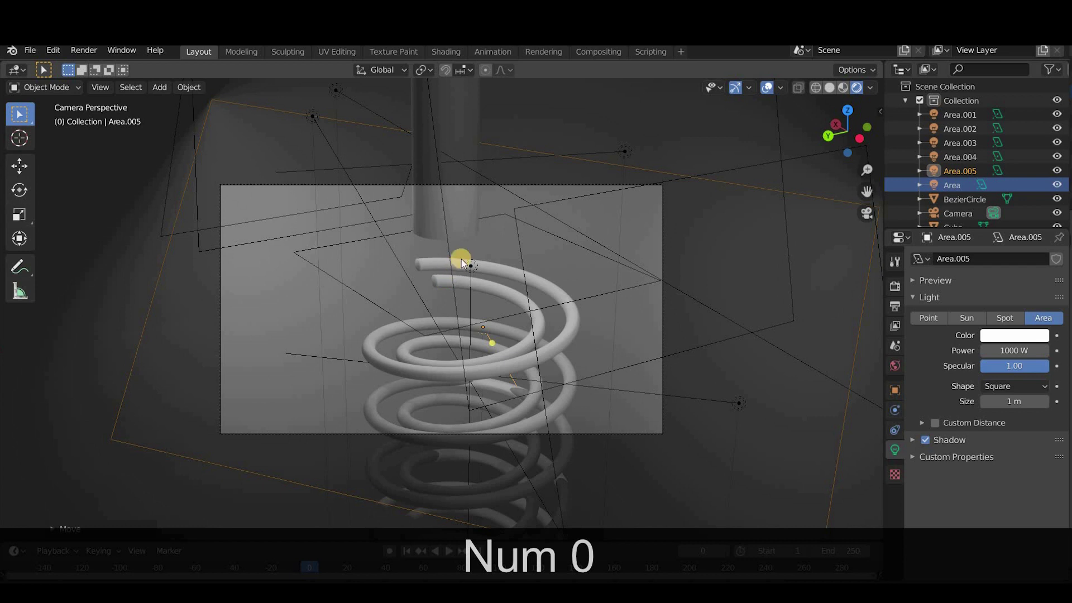
Step: Use an Environment Texture for the world background color
{"action": "scroll", "coordinate": [478, 236], "scroll_direction": "up", "scroll_amount": 2}
{"action": "left_click", "coordinate": [429, 192]}
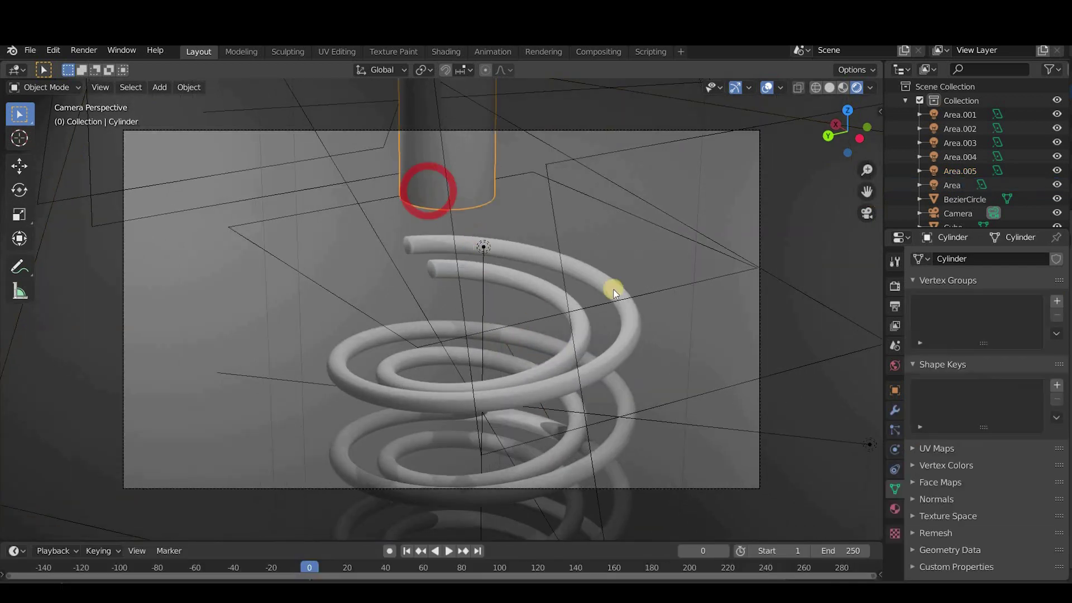
{"action": "left_click", "coordinate": [894, 365]}
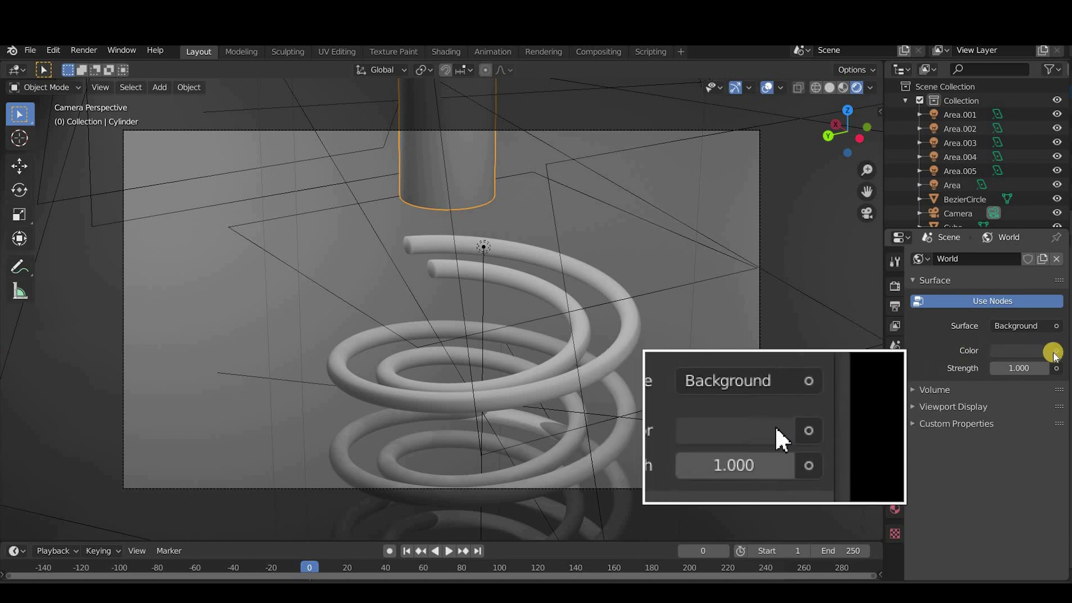
{"action": "left_click", "coordinate": [1055, 351]}
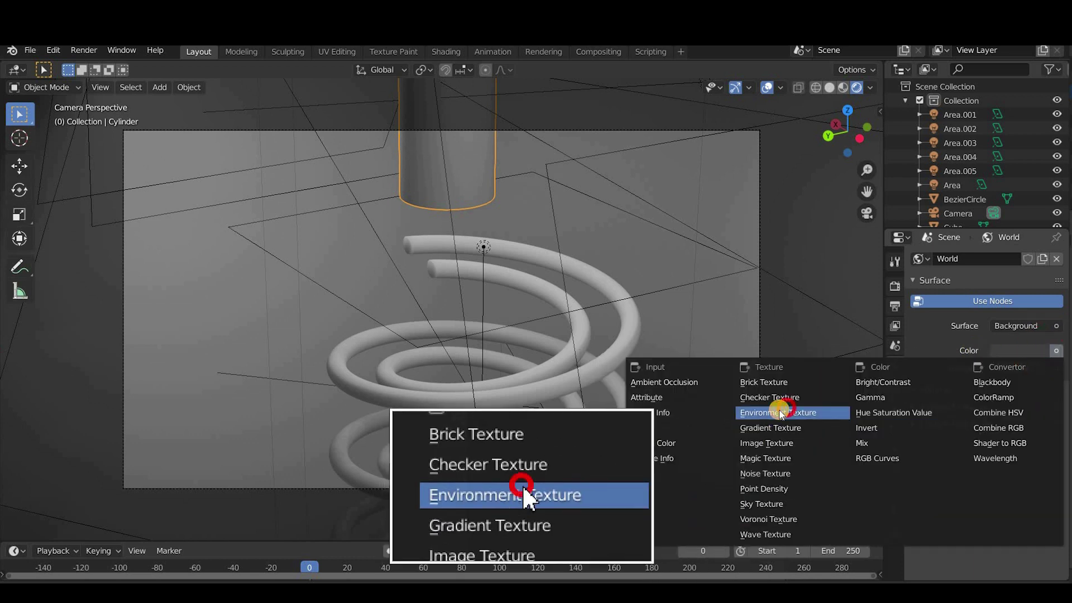
{"action": "left_click", "coordinate": [787, 412]}
Step: Load the gym_entrance HDR image as the environment texture and reduce the world background strength
{"action": "left_click", "coordinate": [1050, 369]}
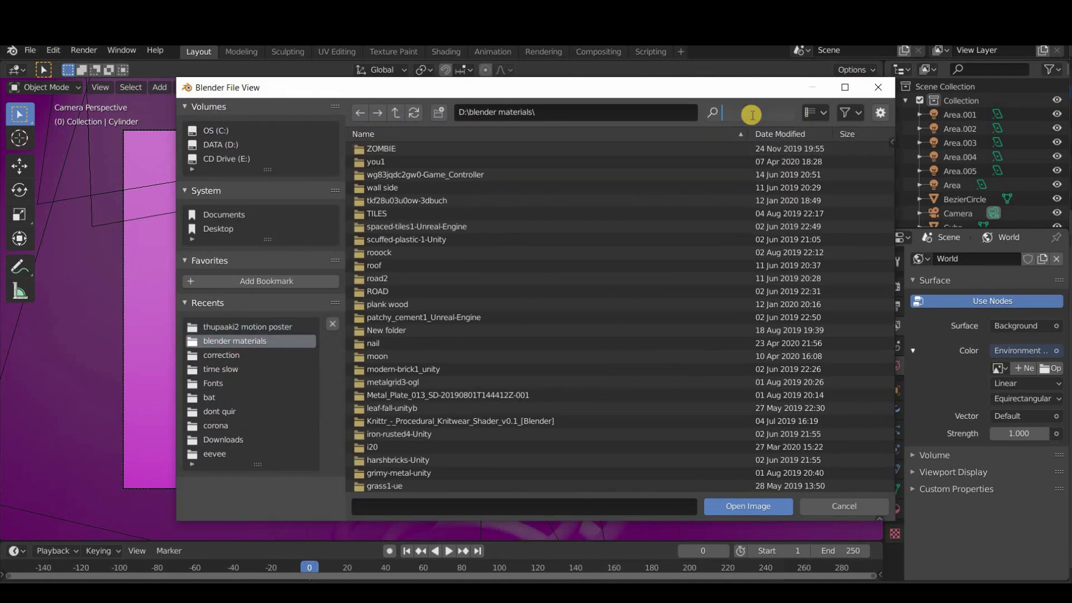
{"action": "type", "text": "drihaven.com/hdris/"}
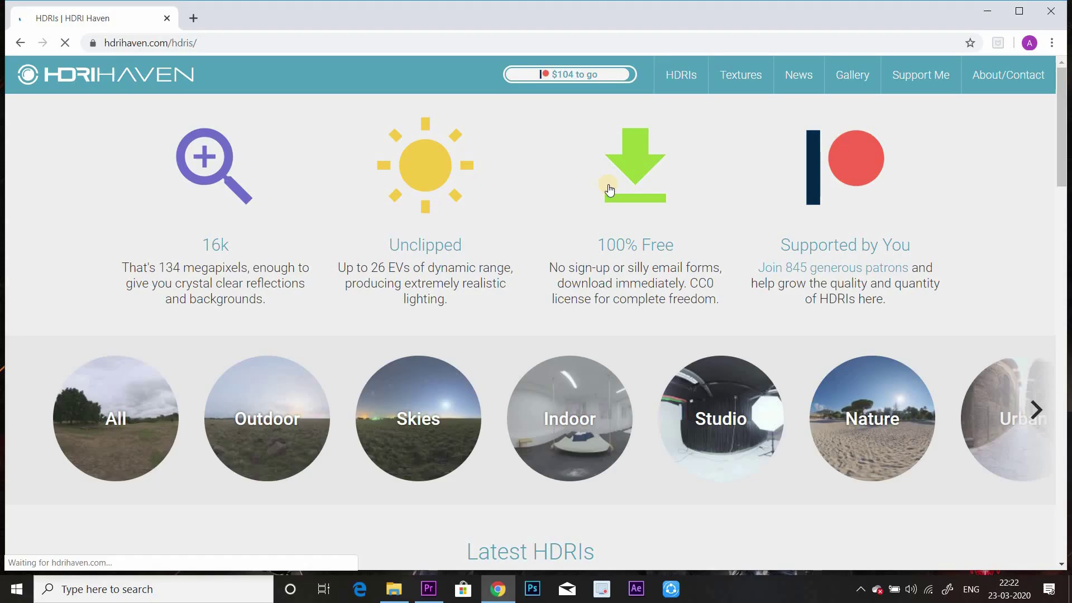
{"action": "scroll", "coordinate": [611, 186], "scroll_direction": "down", "scroll_amount": 15}
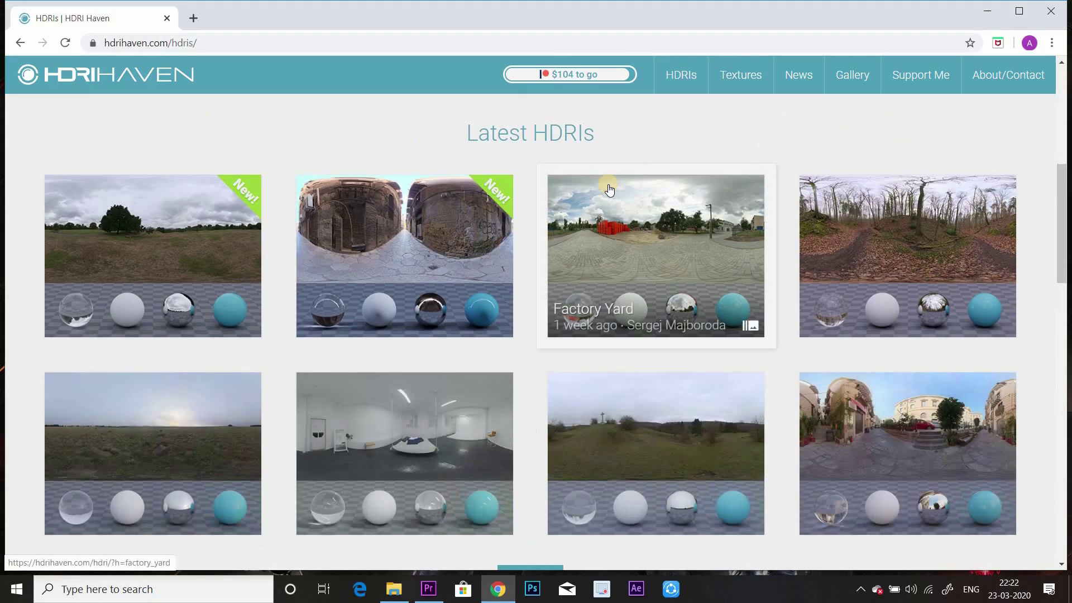
{"action": "scroll", "coordinate": [610, 187], "scroll_direction": "up", "scroll_amount": 5}
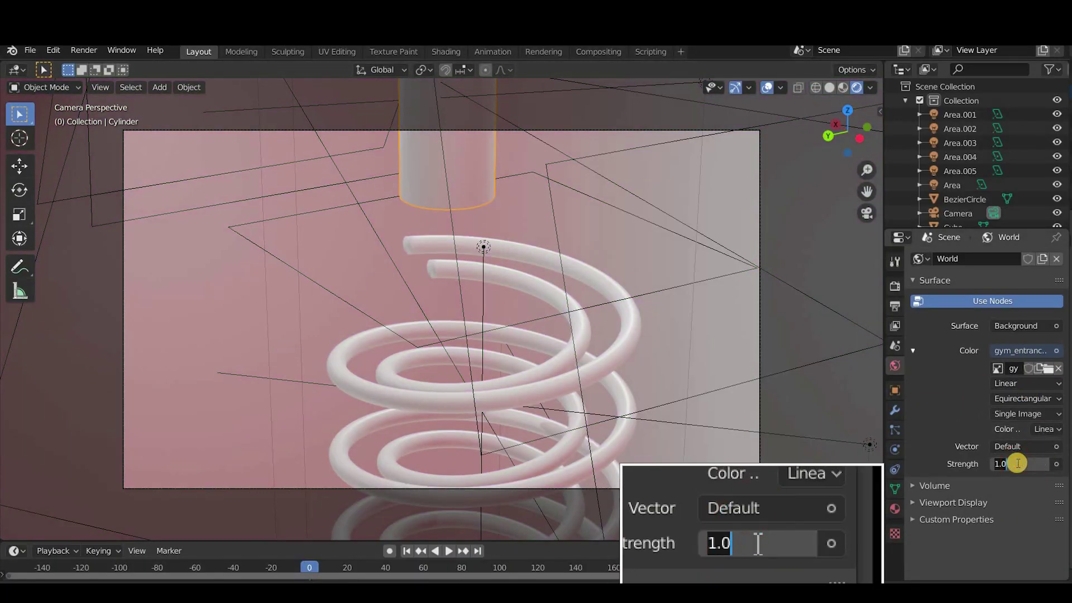
{"action": "key", "text": "Return"}
Step: Give the spiral rails a new chrome-like material with Metallic 1.000 and Roughness 0.107
{"action": "left_click", "coordinate": [964, 198]}
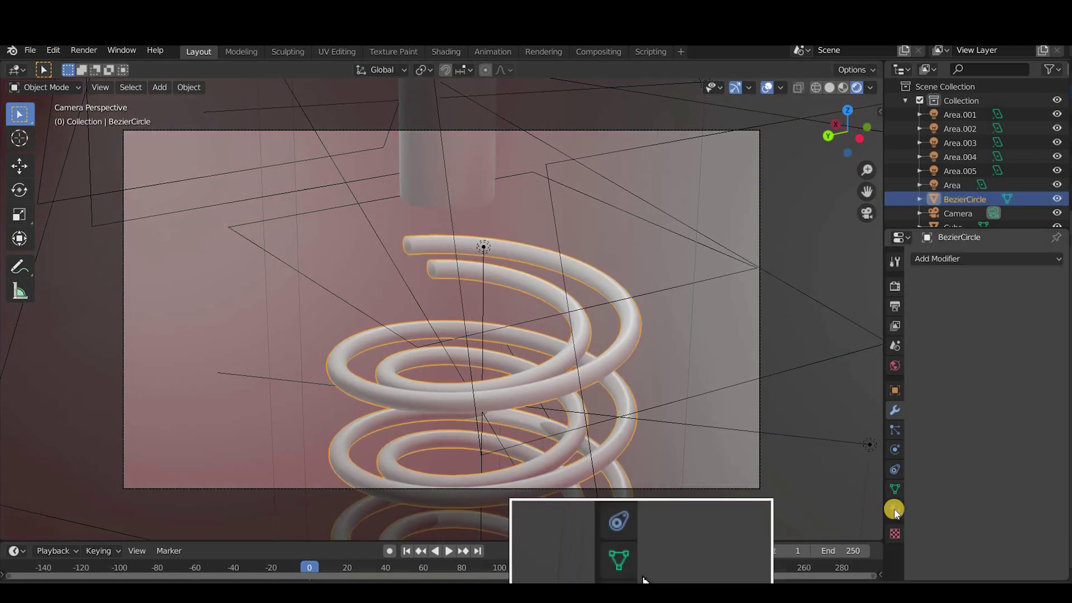
{"action": "left_click", "coordinate": [895, 509]}
{"action": "left_click", "coordinate": [975, 318]}
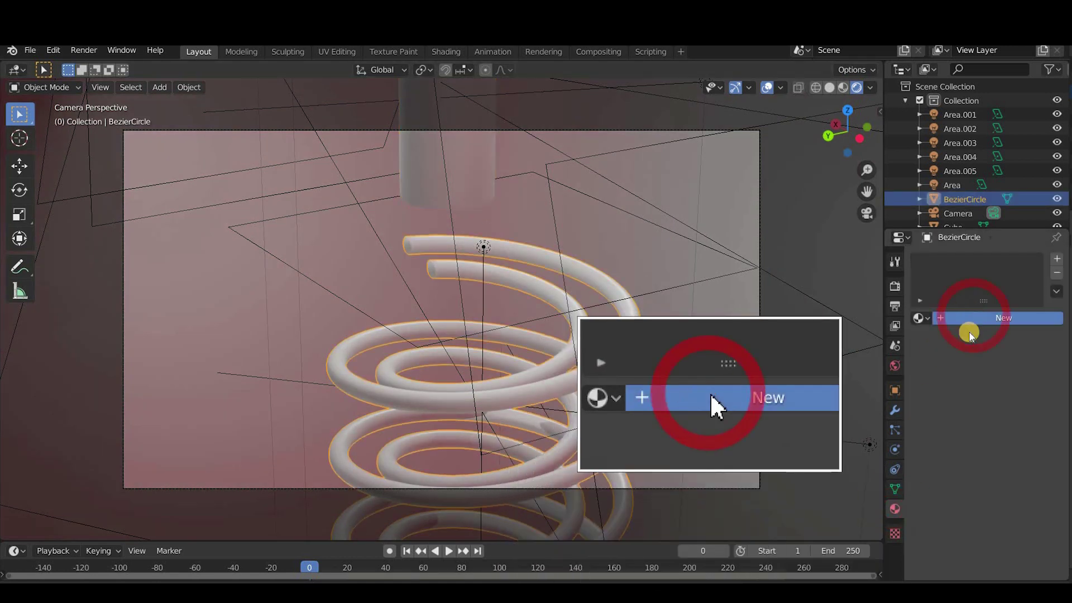
{"action": "scroll", "coordinate": [1003, 398], "scroll_direction": "down", "scroll_amount": 5}
{"action": "left_click_drag", "start_coordinate": [1003, 397], "coordinate": [1051, 390]}
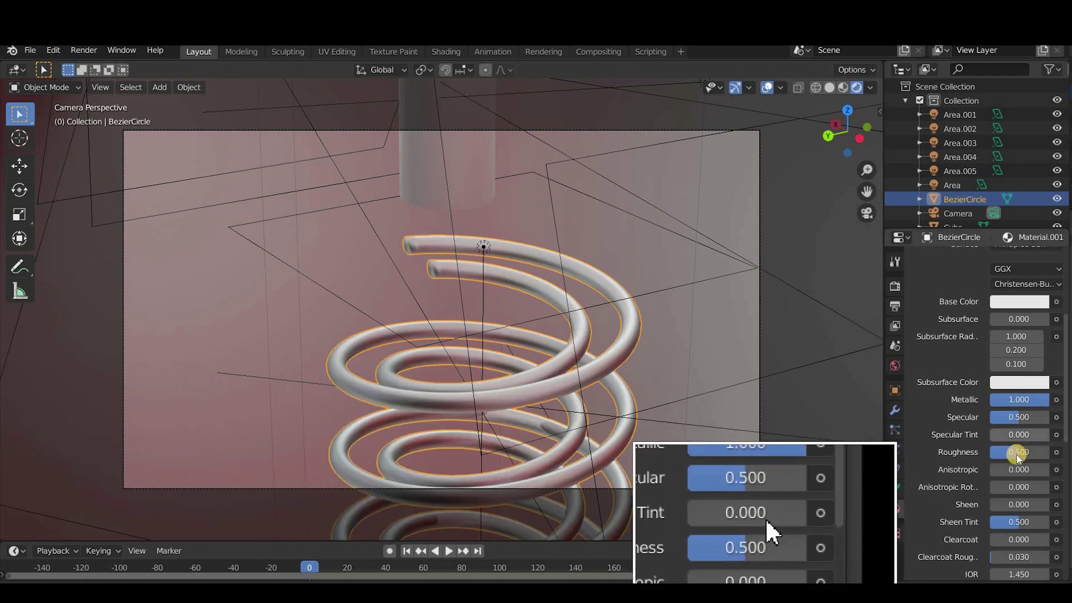
{"action": "left_click_drag", "start_coordinate": [1016, 451], "coordinate": [989, 452]}
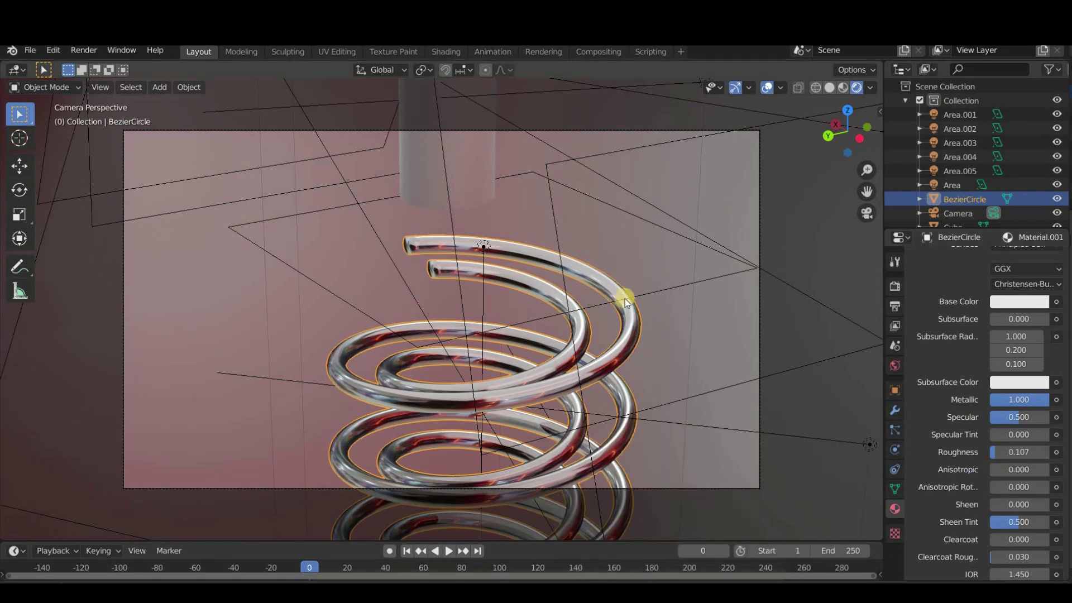
Step: Give the drop tube a new material with a saturated cyan base color, hue about 0.516
{"action": "left_click", "coordinate": [453, 188]}
{"action": "left_click", "coordinate": [1038, 318]}
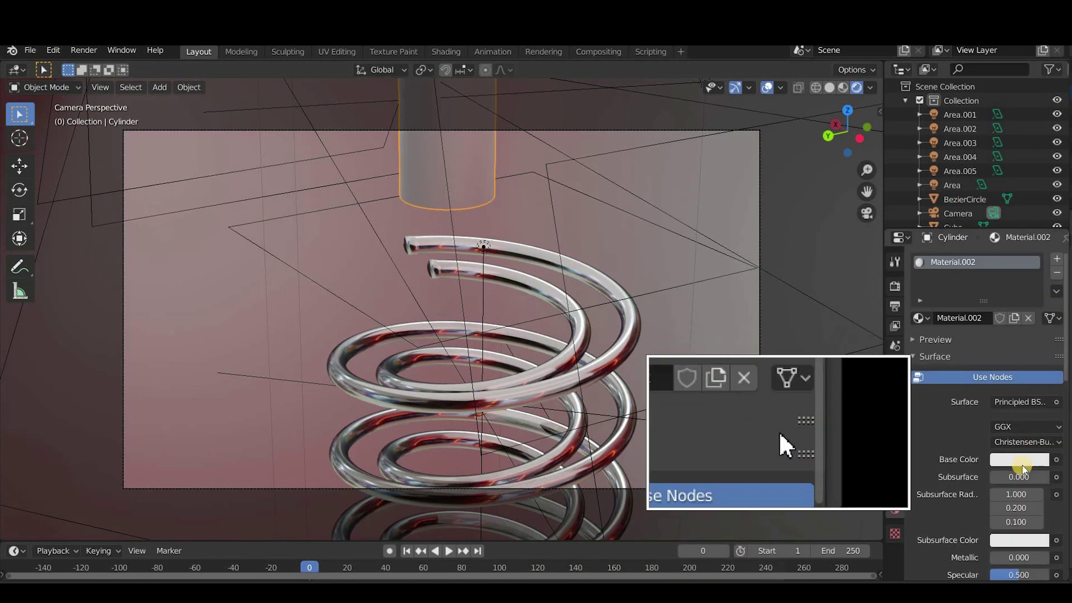
{"action": "left_click", "coordinate": [1019, 391]}
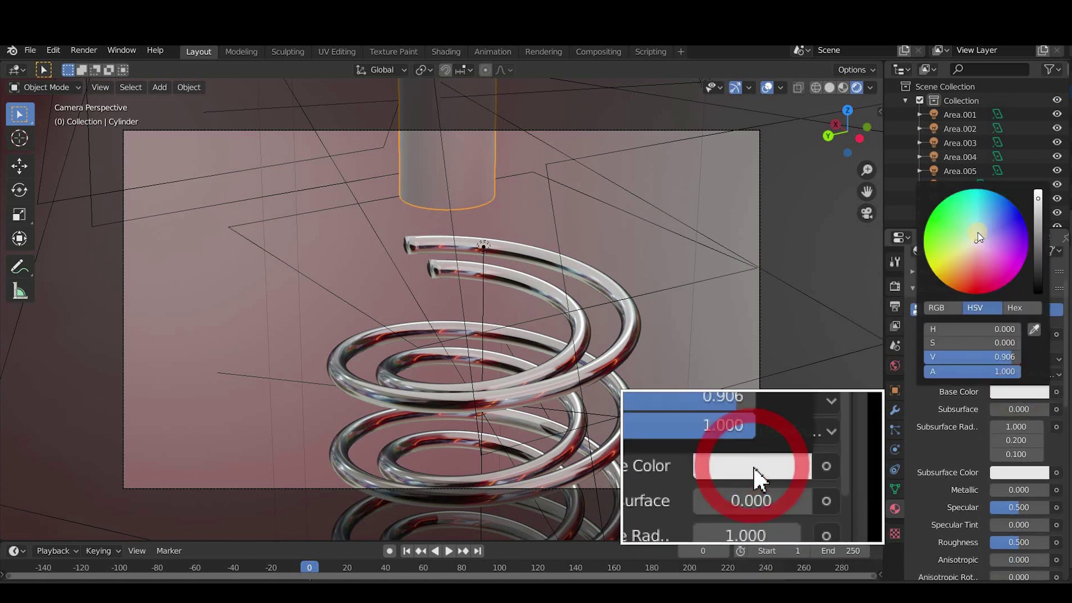
{"action": "left_click", "coordinate": [980, 191]}
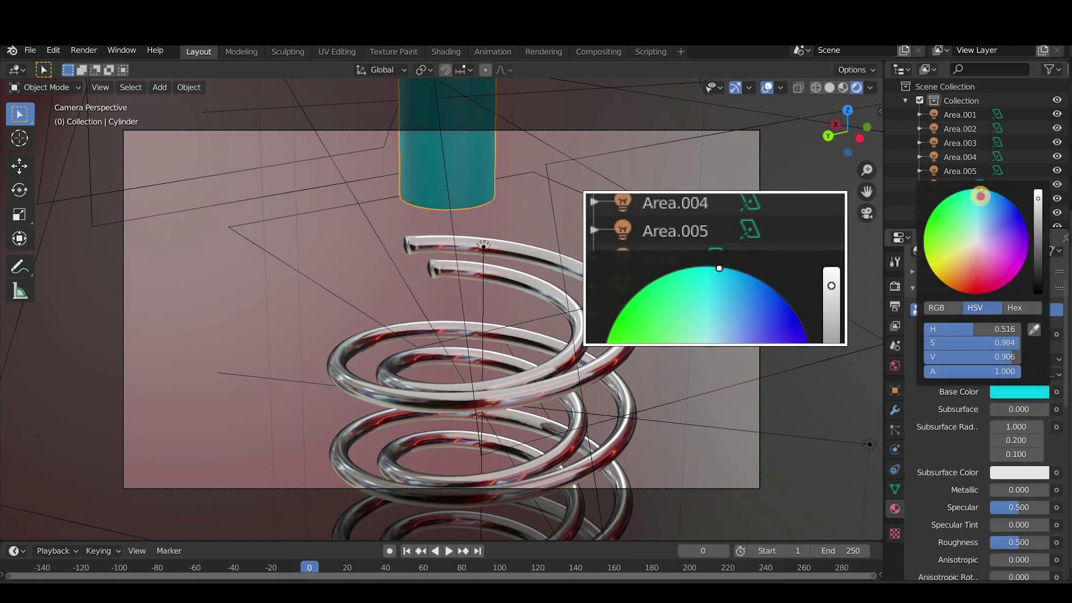
{"action": "scroll", "coordinate": [1027, 464], "scroll_direction": "down", "scroll_amount": 3}
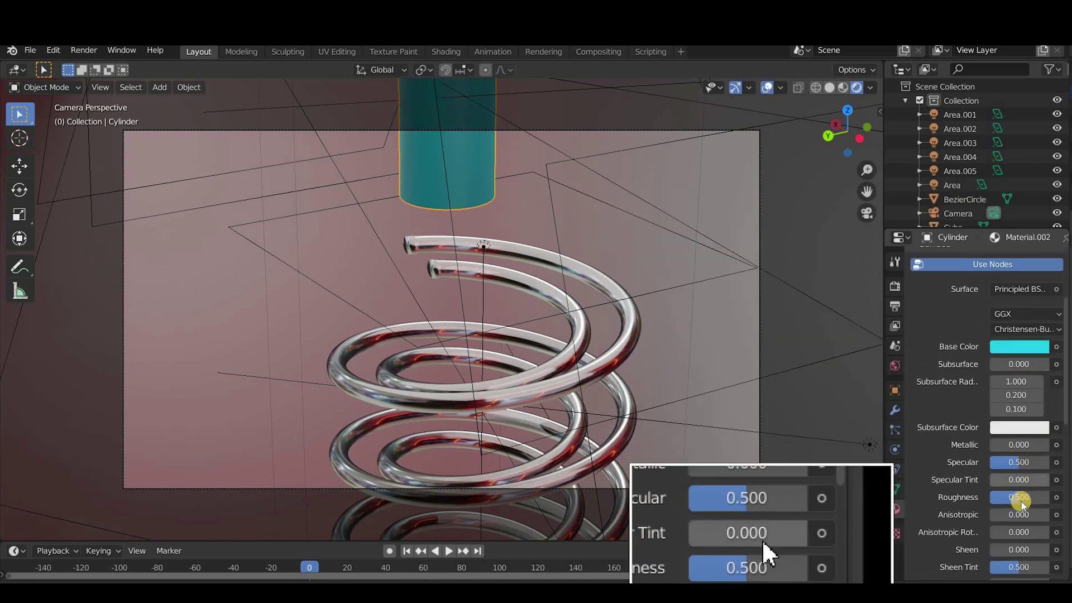
{"action": "scroll", "coordinate": [1027, 474], "scroll_direction": "up", "scroll_amount": 2}
{"action": "left_click_drag", "start_coordinate": [1003, 517], "coordinate": [1001, 516]}
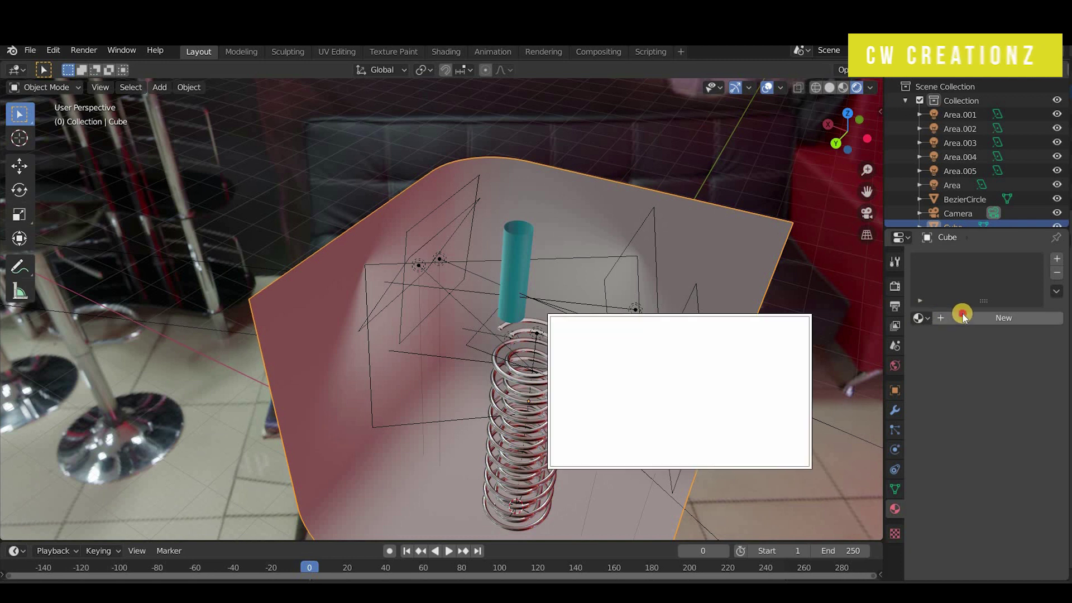
Step: Give the rounded backdrop a new material with a crimson base color, hue 0.956 and saturation 0.772
{"action": "left_click", "coordinate": [946, 317]}
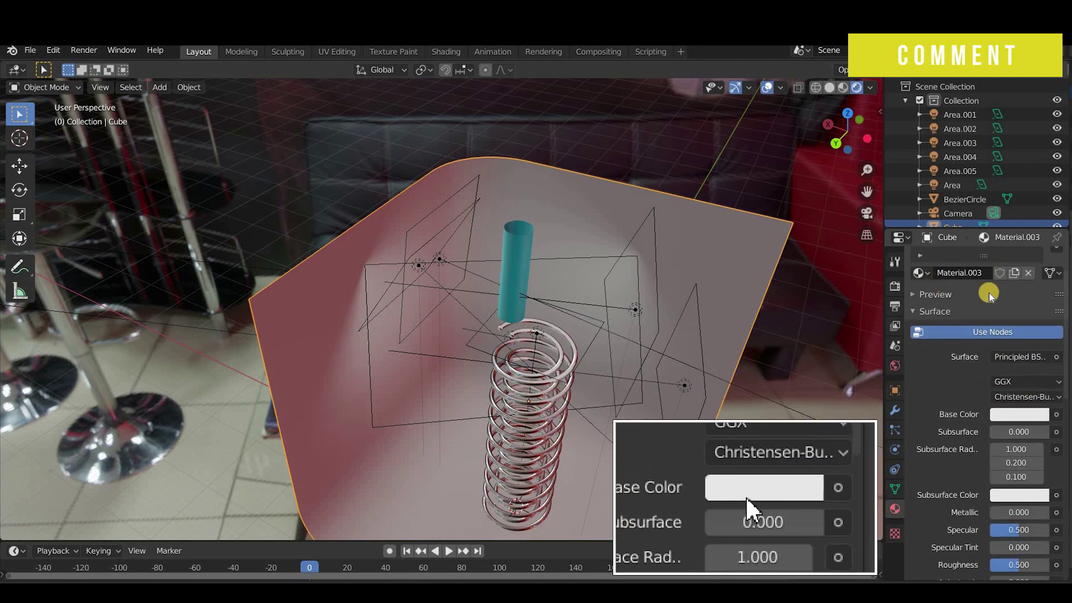
{"action": "left_click", "coordinate": [1010, 420]}
{"action": "left_click", "coordinate": [987, 303]}
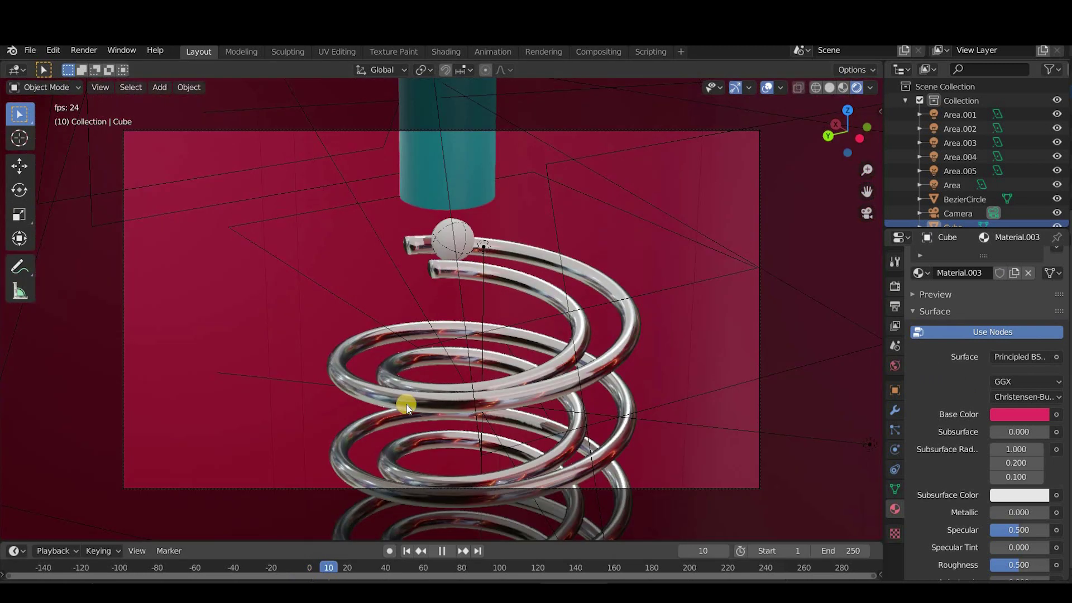
Step: Play the animation until the sphere leaves the tube, and give it a new material with Metallic 1.000 and a turquoise base color
{"action": "key", "text": "space"}
{"action": "left_click", "coordinate": [469, 229]}
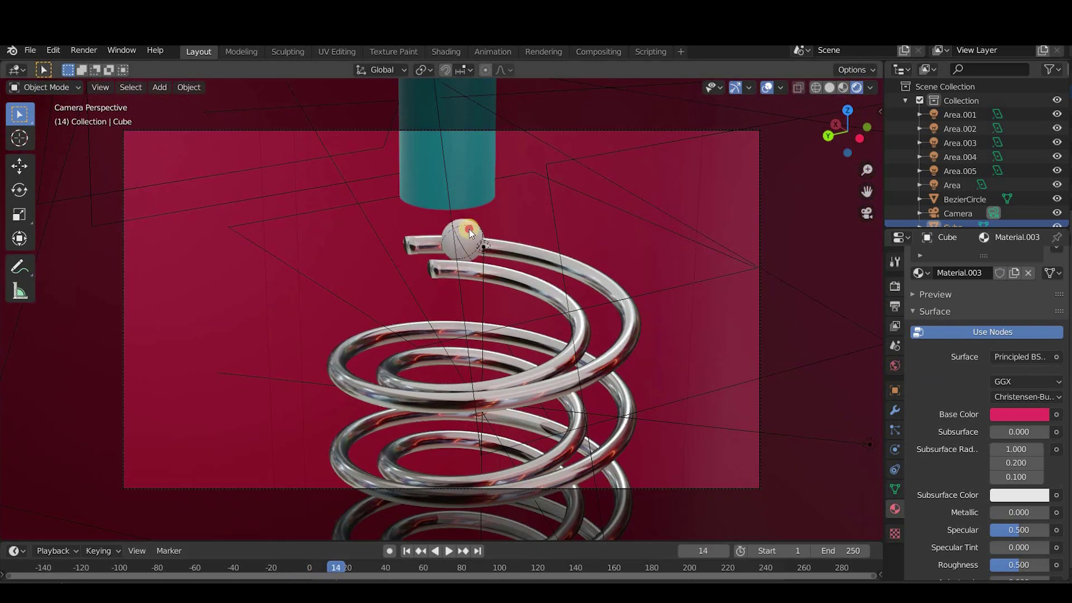
{"action": "left_click", "coordinate": [469, 230]}
{"action": "left_click", "coordinate": [983, 314]}
{"action": "scroll", "coordinate": [1005, 435], "scroll_direction": "down", "scroll_amount": 5}
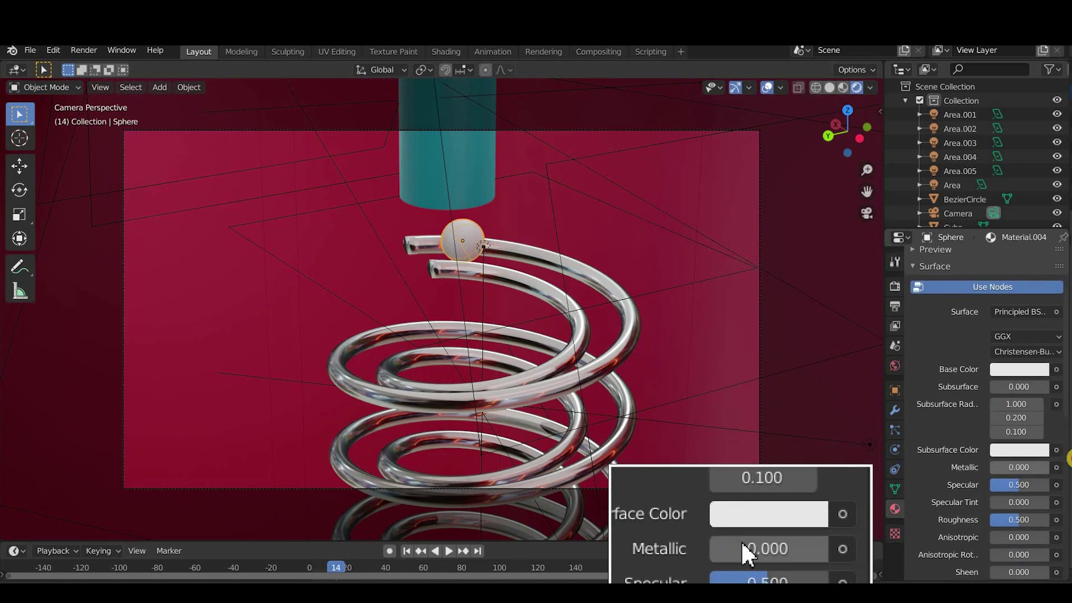
{"action": "left_click_drag", "start_coordinate": [1006, 468], "coordinate": [1060, 467]}
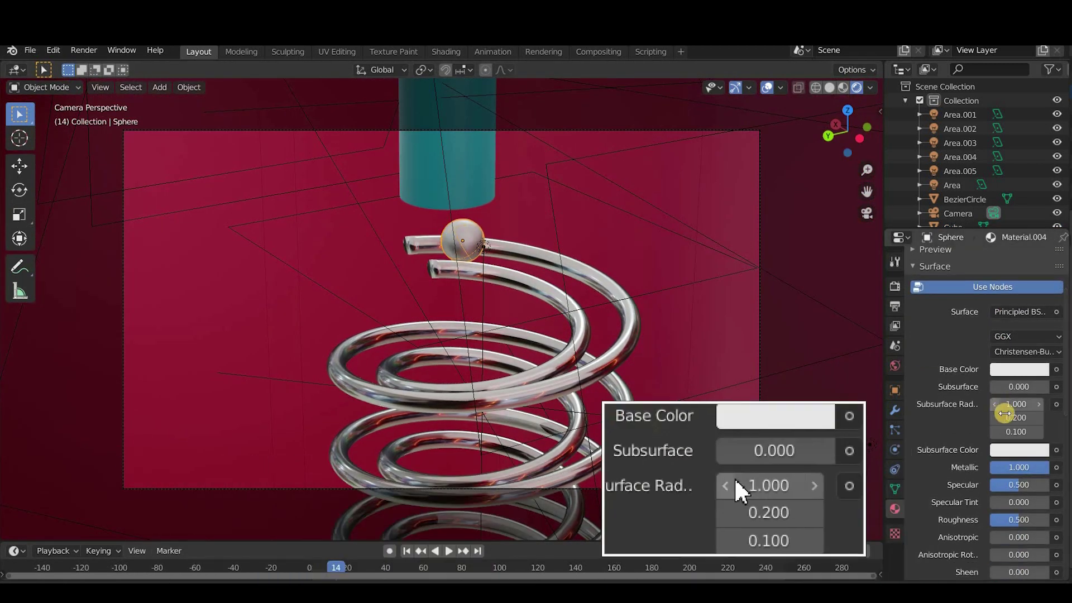
{"action": "left_click", "coordinate": [1013, 369]}
{"action": "left_click_drag", "start_coordinate": [955, 251], "coordinate": [971, 152]}
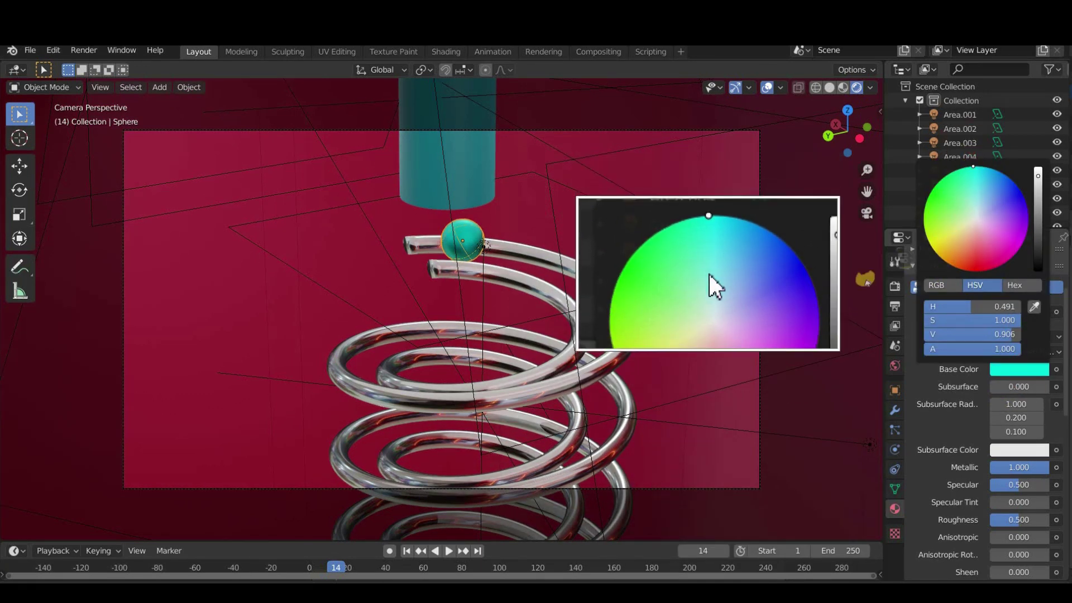
Step: Rewind the timeline and play back the rolling sphere animation through the camera
{"action": "left_click", "coordinate": [476, 417]}
{"action": "left_click_drag", "start_coordinate": [261, 567], "coordinate": [97, 555]}
{"action": "key", "text": "space"}
{"action": "scroll", "coordinate": [445, 343], "scroll_direction": "up", "scroll_amount": 1}
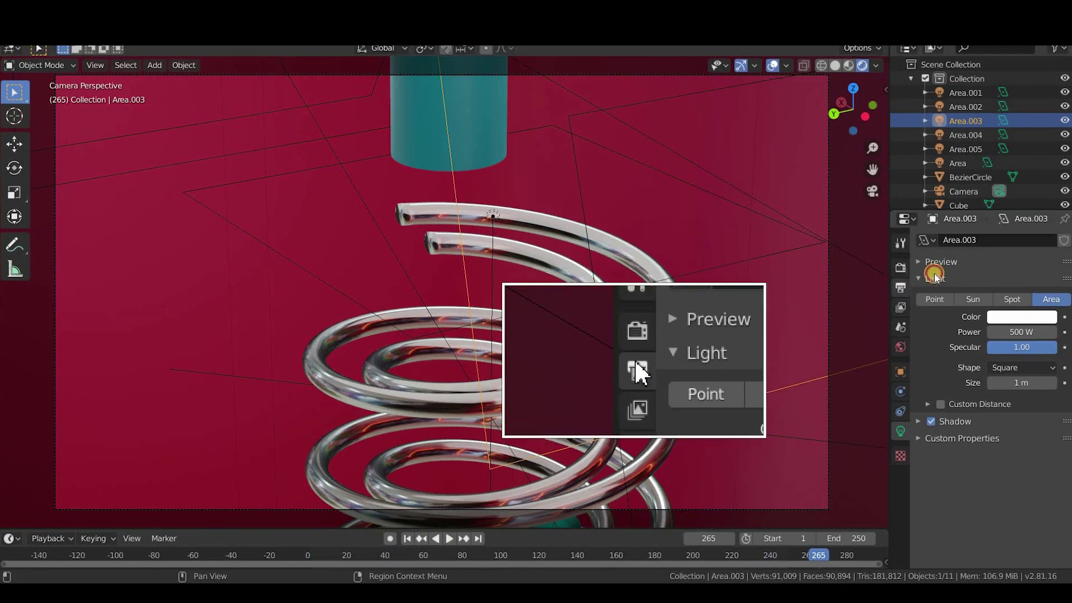
Step: Set Eevee render samples to 200, and enable Ambient Occlusion and Screen Space Reflections with Refraction
{"action": "left_click", "coordinate": [900, 267]}
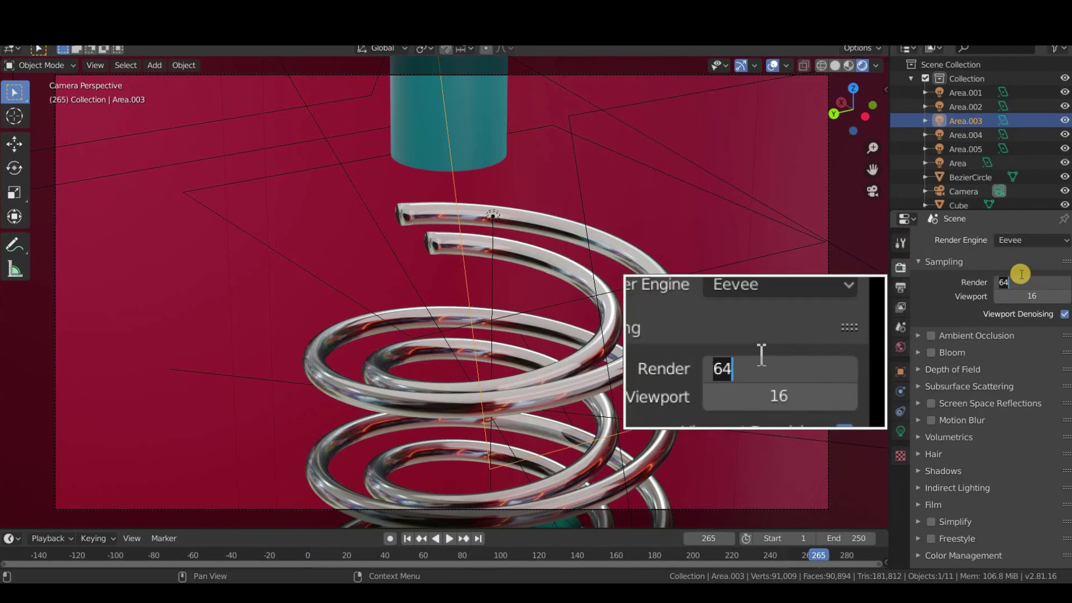
{"action": "left_click", "coordinate": [930, 335]}
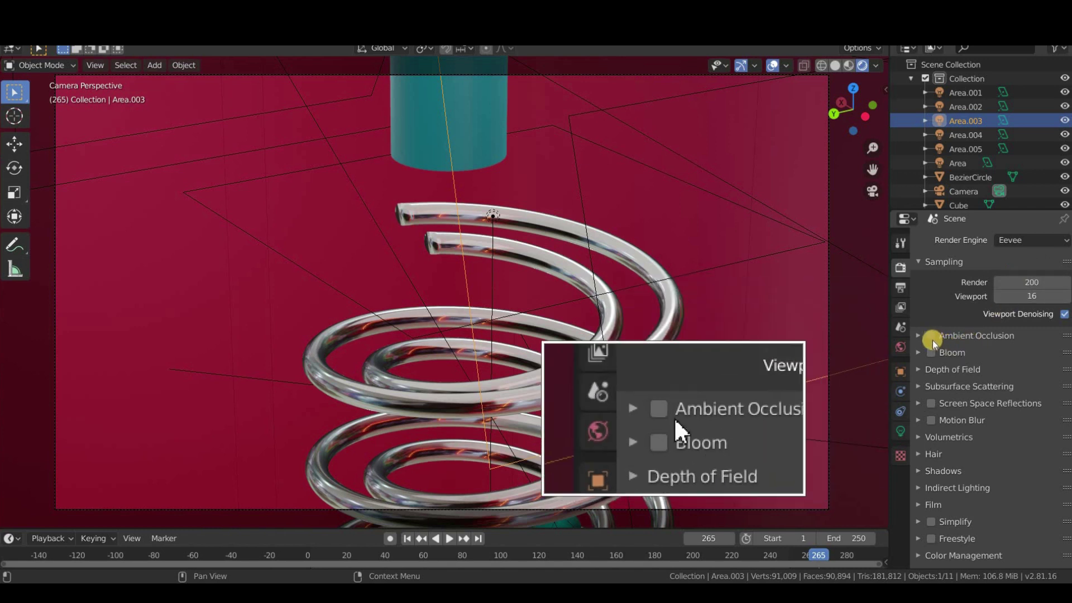
{"action": "left_click", "coordinate": [931, 404]}
{"action": "left_click", "coordinate": [969, 405]}
{"action": "scroll", "coordinate": [970, 400], "scroll_direction": "down", "scroll_amount": 3}
{"action": "left_click", "coordinate": [1050, 350]}
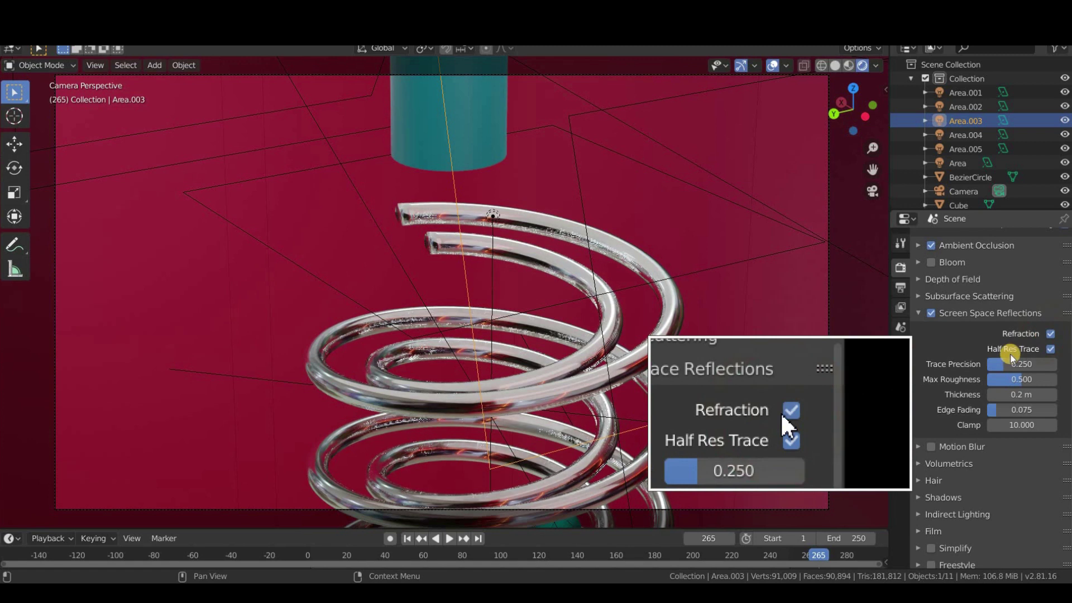
Step: Enable Volumetric Shadows in the Eevee volumetrics settings and High Bitdepth in the shadow settings
{"action": "scroll", "coordinate": [1022, 351], "scroll_direction": "down", "scroll_amount": 2}
{"action": "left_click", "coordinate": [948, 442]}
{"action": "scroll", "coordinate": [950, 472], "scroll_direction": "down", "scroll_amount": 4}
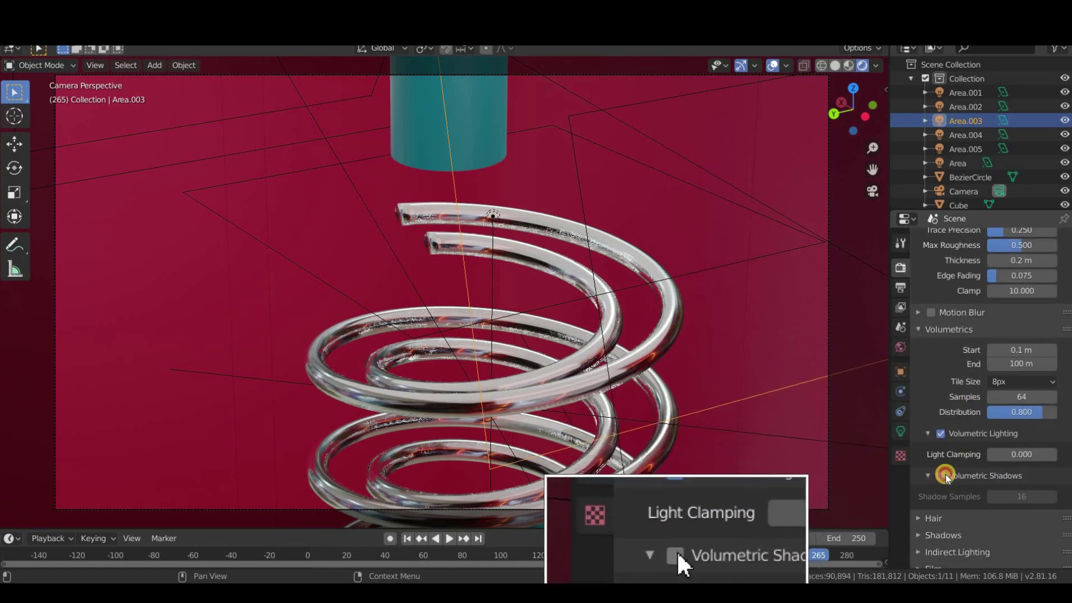
{"action": "left_click", "coordinate": [943, 475]}
{"action": "scroll", "coordinate": [949, 477], "scroll_direction": "down", "scroll_amount": 2}
{"action": "left_click", "coordinate": [951, 480]}
{"action": "scroll", "coordinate": [954, 476], "scroll_direction": "down", "scroll_amount": 3}
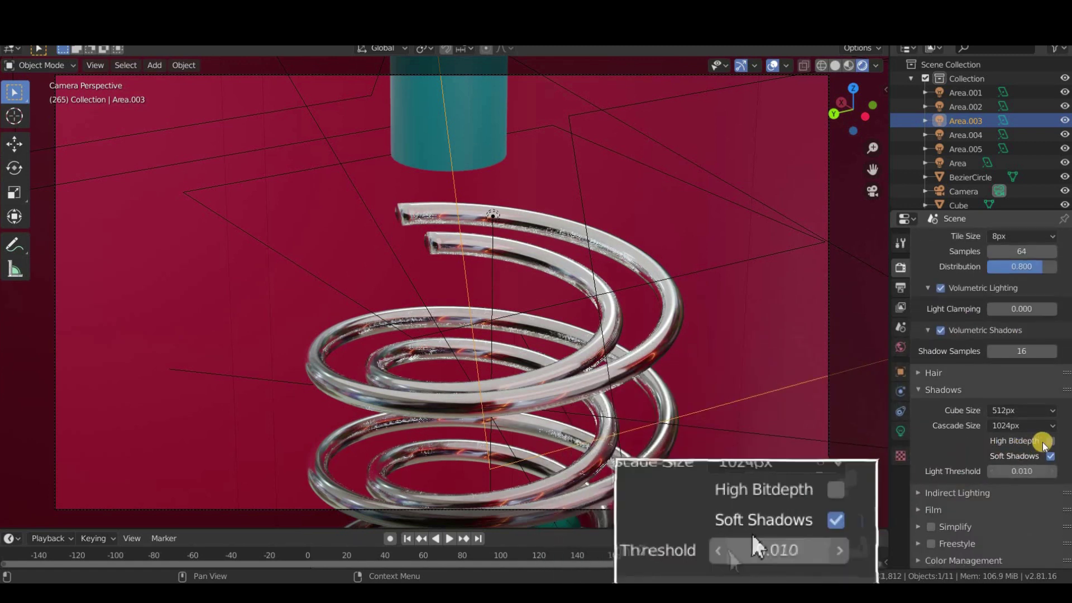
{"action": "left_click", "coordinate": [1050, 440]}
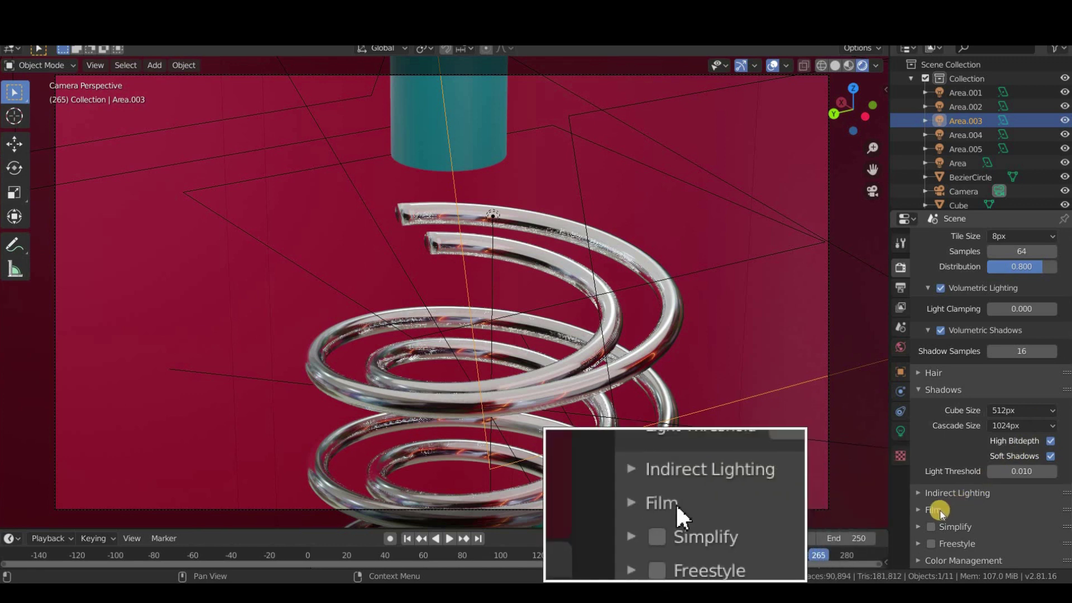
Step: Set the color management Look to Medium High Contrast
{"action": "left_click", "coordinate": [973, 559]}
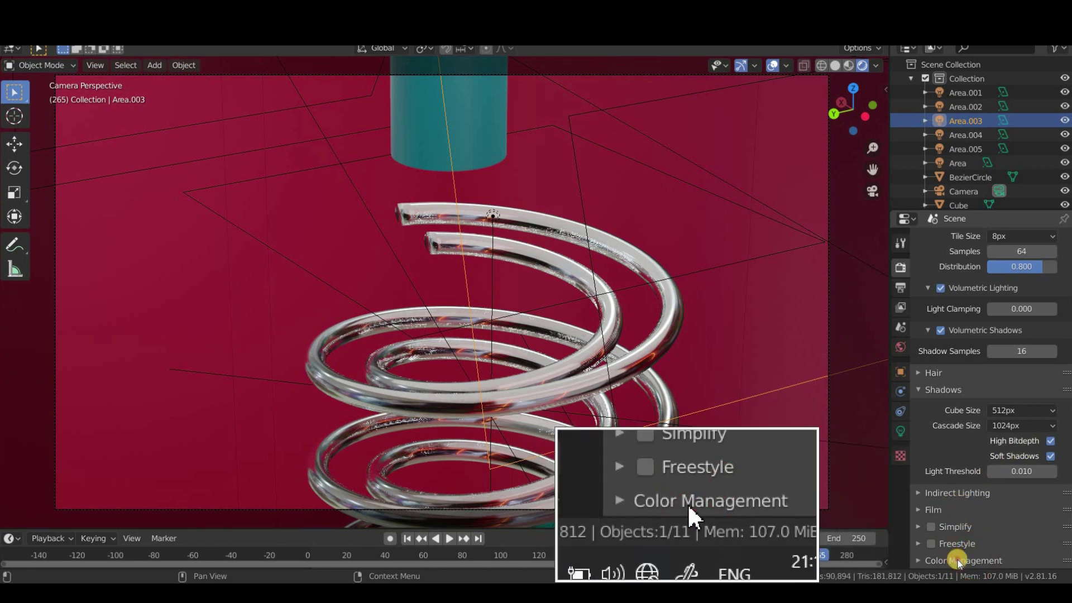
{"action": "scroll", "coordinate": [1021, 475], "scroll_direction": "down", "scroll_amount": 5}
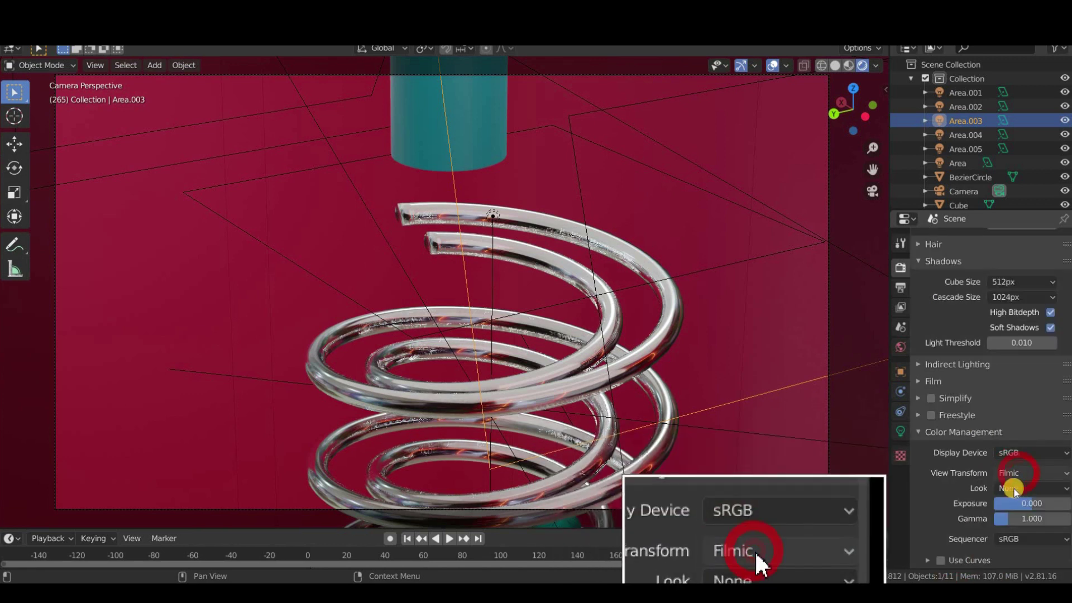
{"action": "left_click", "coordinate": [1014, 488]}
{"action": "left_click", "coordinate": [974, 426]}
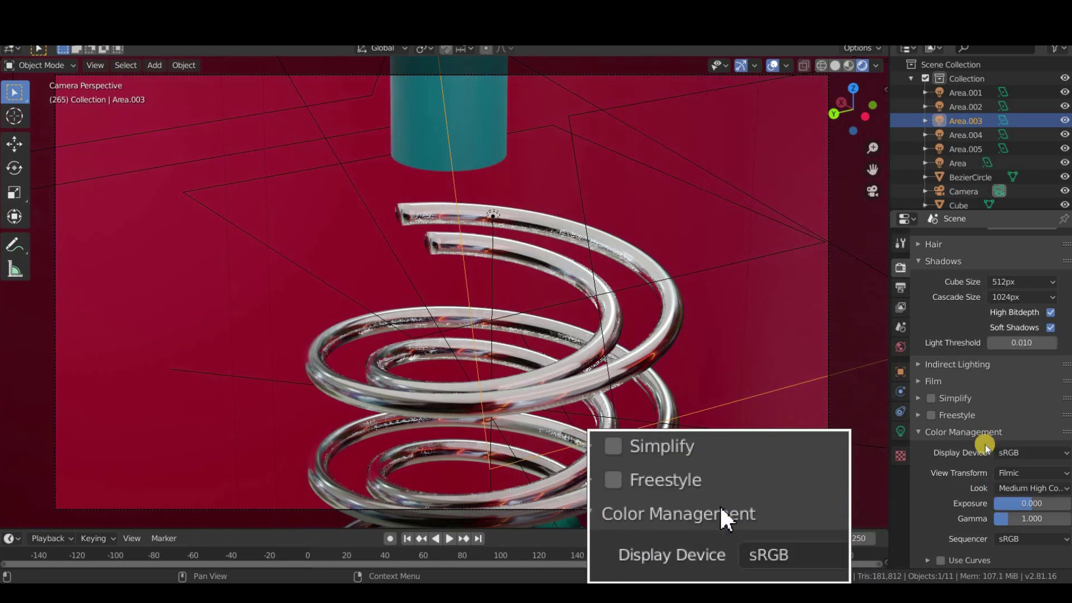
Step: Set the render output path to the blender materials folder with the file name efes
{"action": "left_click", "coordinate": [901, 286]}
{"action": "scroll", "coordinate": [956, 356], "scroll_direction": "down", "scroll_amount": 5}
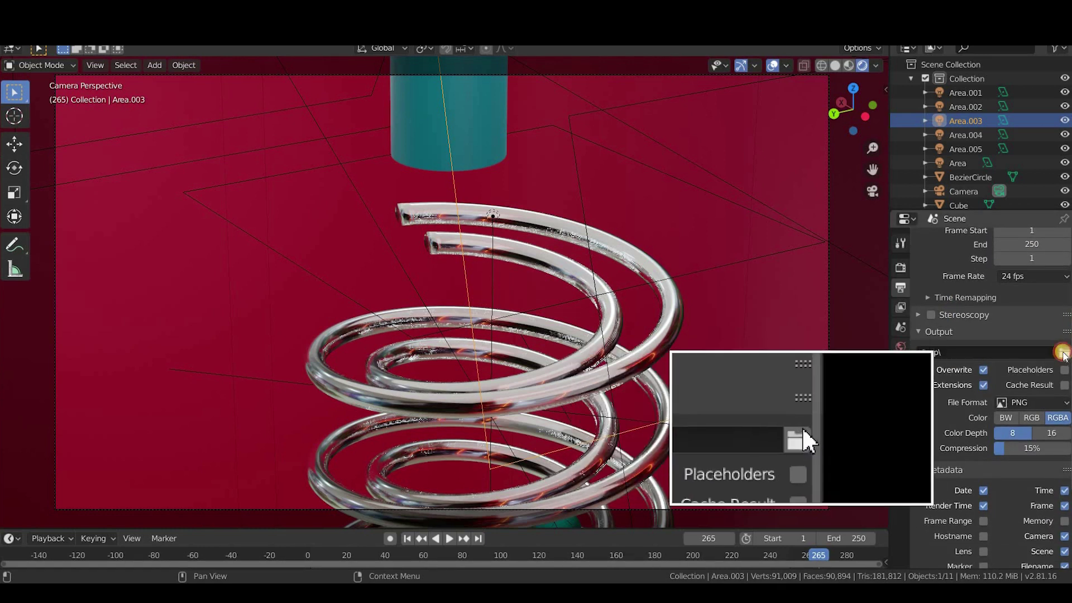
{"action": "left_click", "coordinate": [1064, 352]}
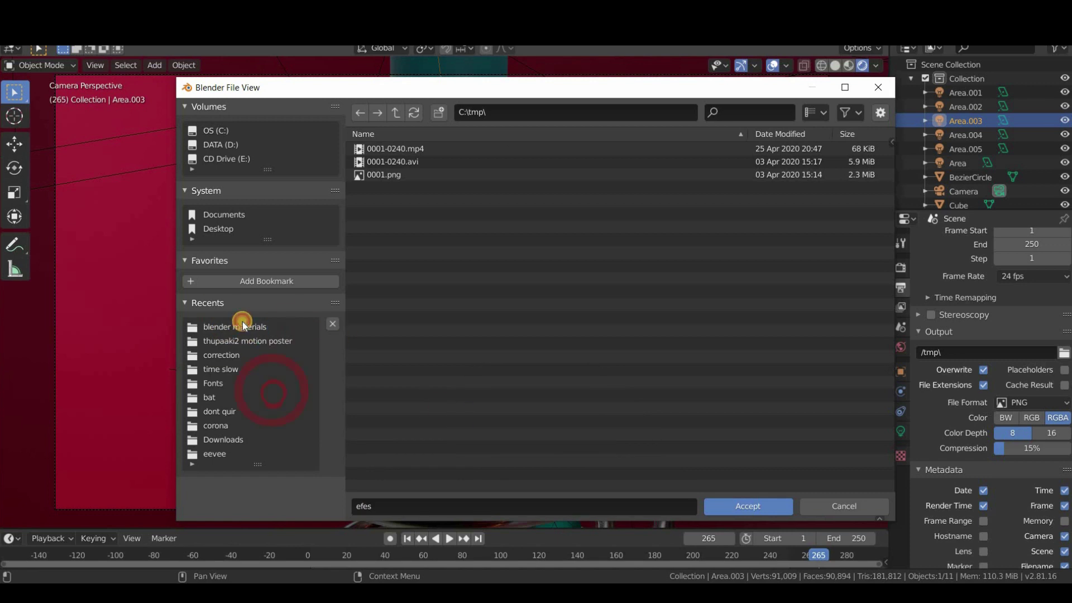
{"action": "left_click", "coordinate": [243, 326]}
{"action": "left_click", "coordinate": [782, 506]}
Step: Set the output file format to FFmpeg video with an MPEG-4 container and Perceptually lossless output quality
{"action": "scroll", "coordinate": [1044, 394], "scroll_direction": "down", "scroll_amount": 2}
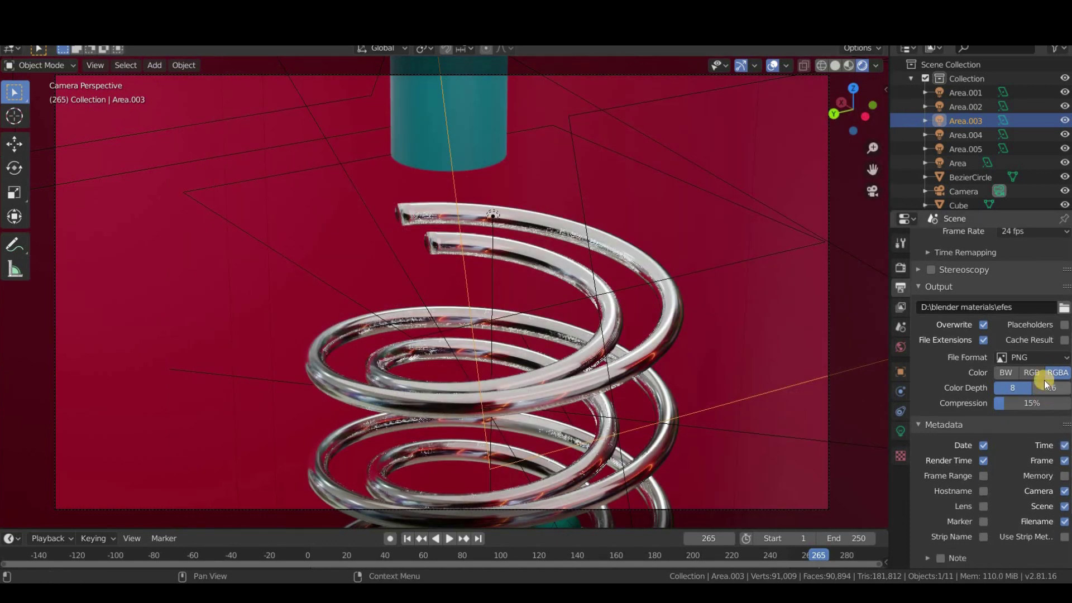
{"action": "left_click", "coordinate": [1035, 360]}
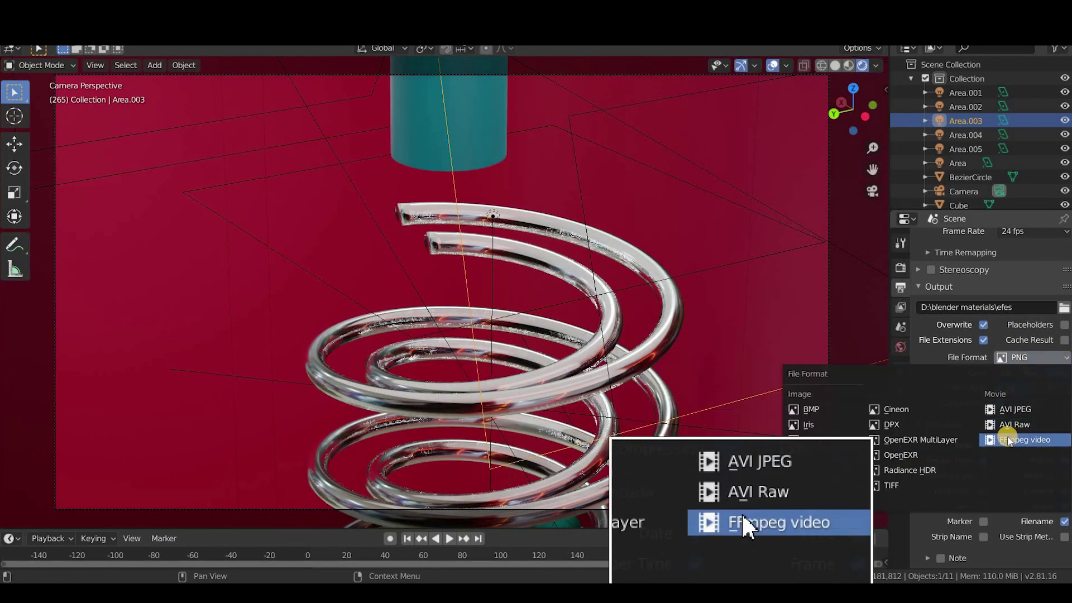
{"action": "left_click", "coordinate": [1011, 439]}
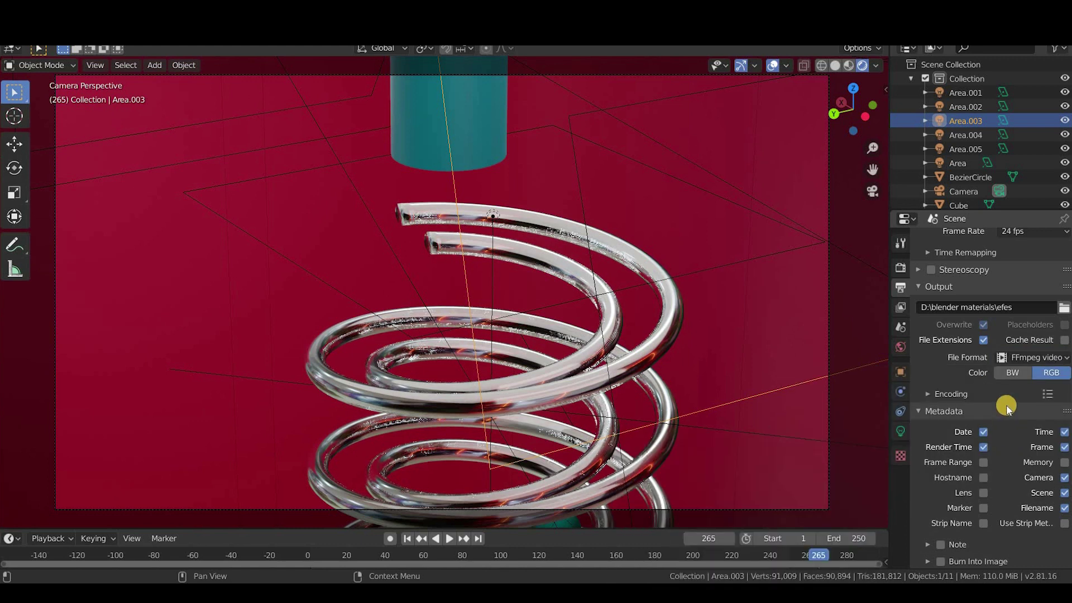
{"action": "scroll", "coordinate": [977, 331], "scroll_direction": "down", "scroll_amount": 3}
{"action": "left_click", "coordinate": [931, 325]}
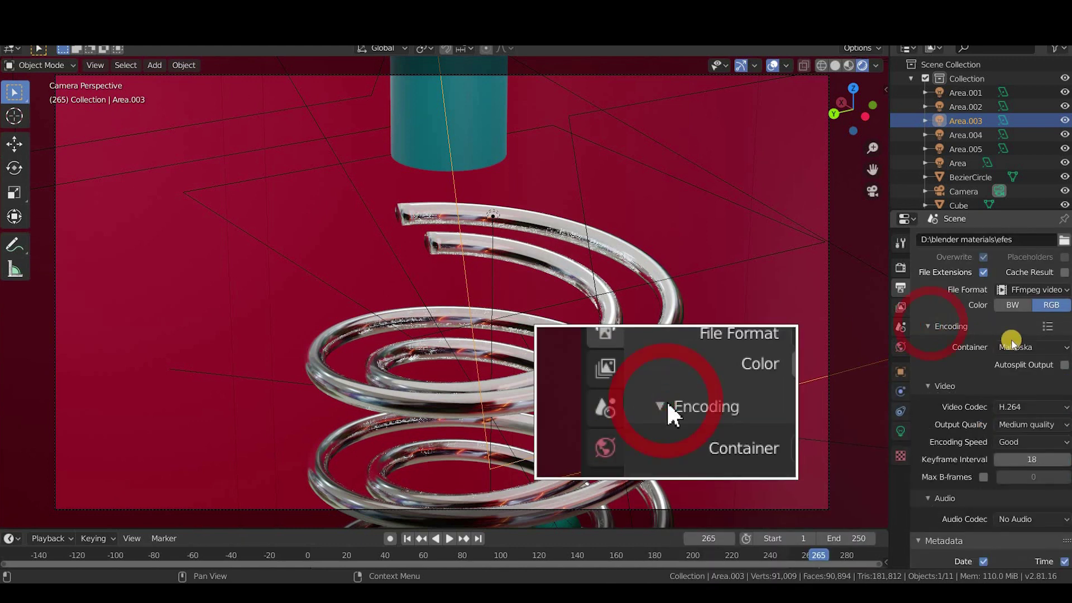
{"action": "left_click", "coordinate": [1019, 345]}
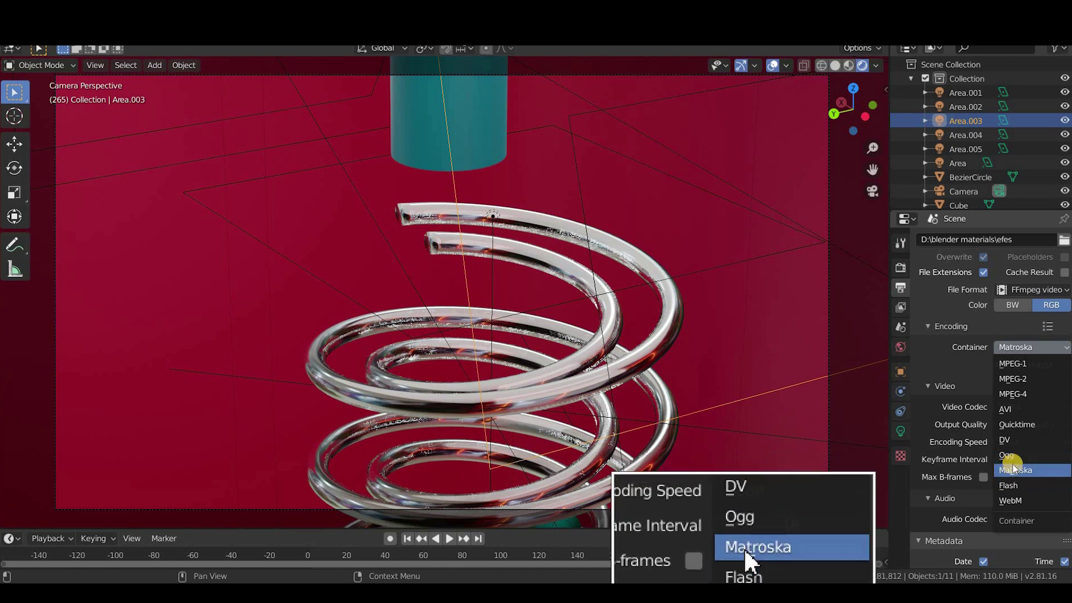
{"action": "left_click", "coordinate": [1013, 394]}
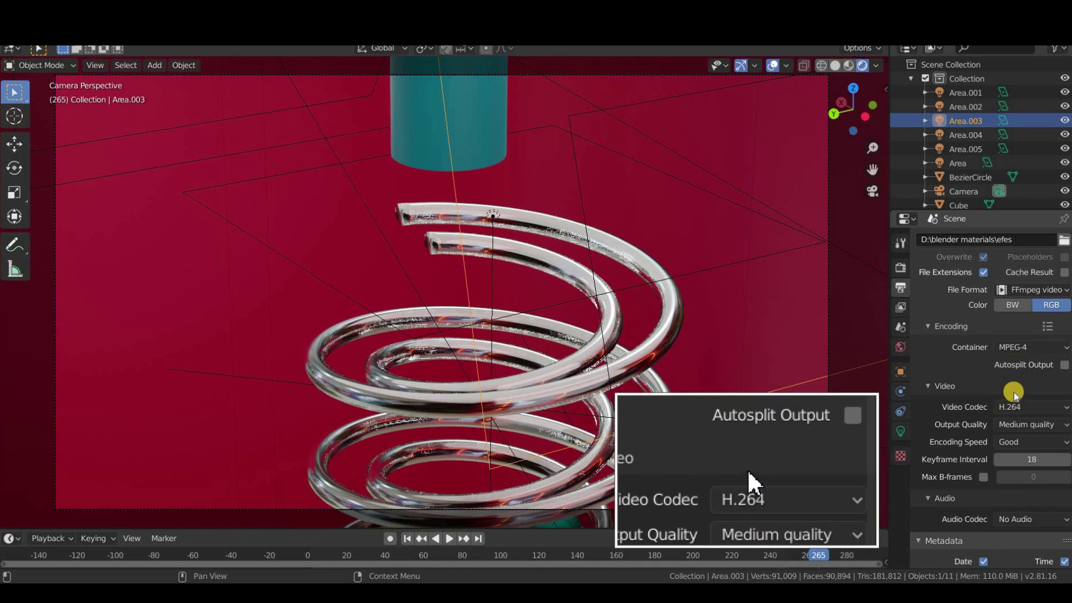
{"action": "left_click", "coordinate": [1022, 425]}
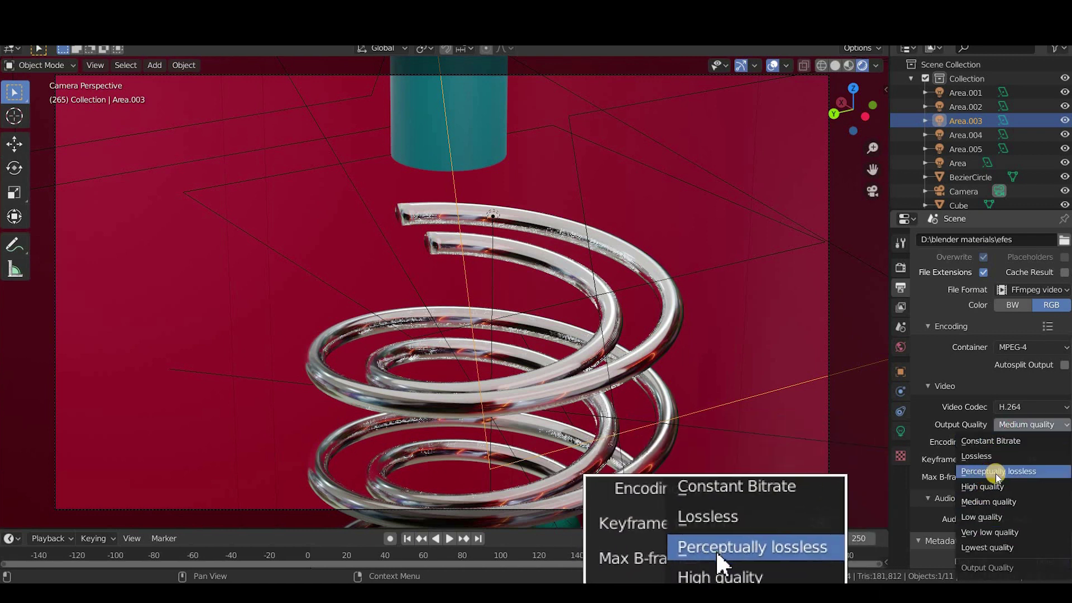
{"action": "left_click", "coordinate": [997, 473]}
Step: Render the full animation with the configured output settings
{"action": "scroll", "coordinate": [991, 503], "scroll_direction": "down", "scroll_amount": 8}
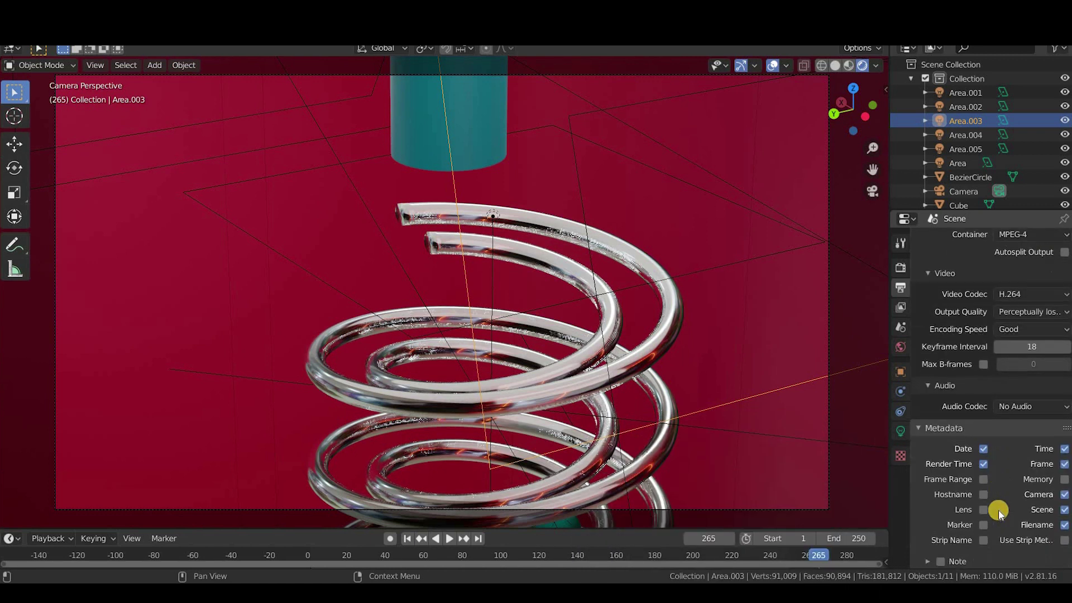
{"action": "scroll", "coordinate": [998, 516], "scroll_direction": "up", "scroll_amount": 8}
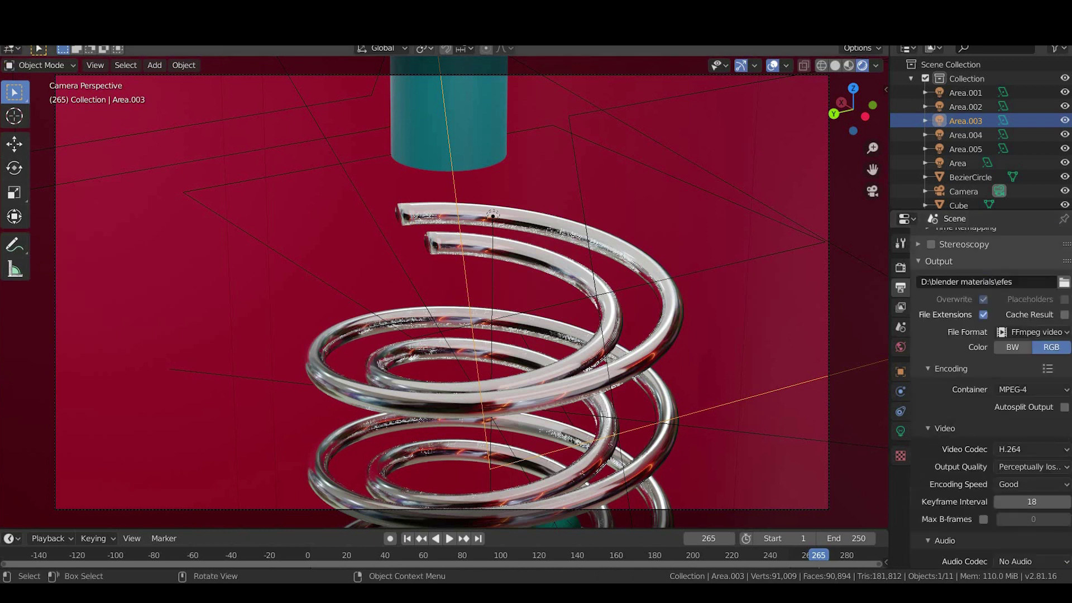
{"action": "left_click", "coordinate": [89, 35]}
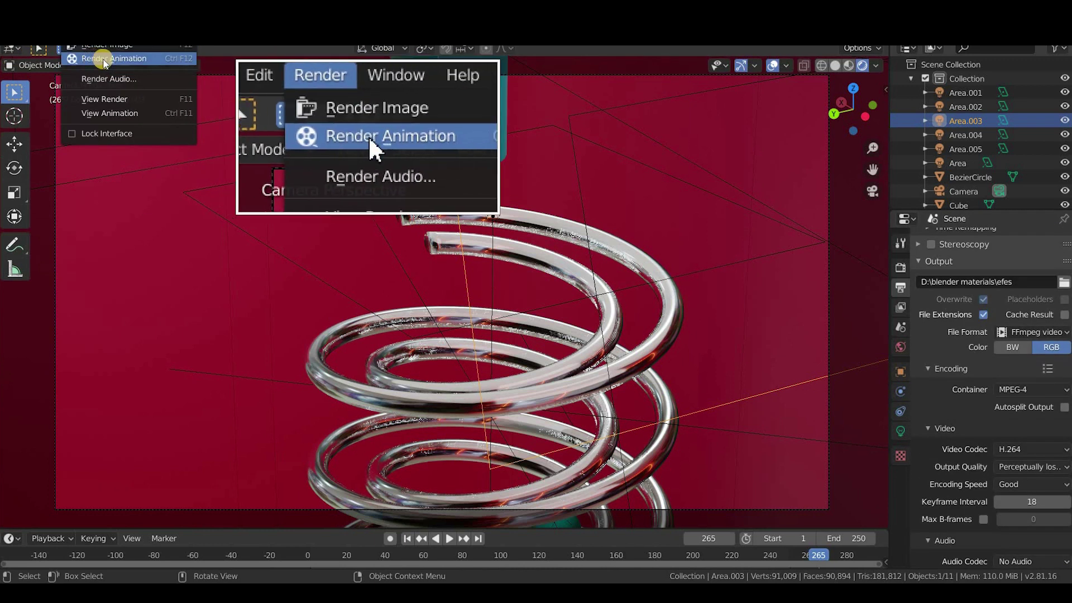